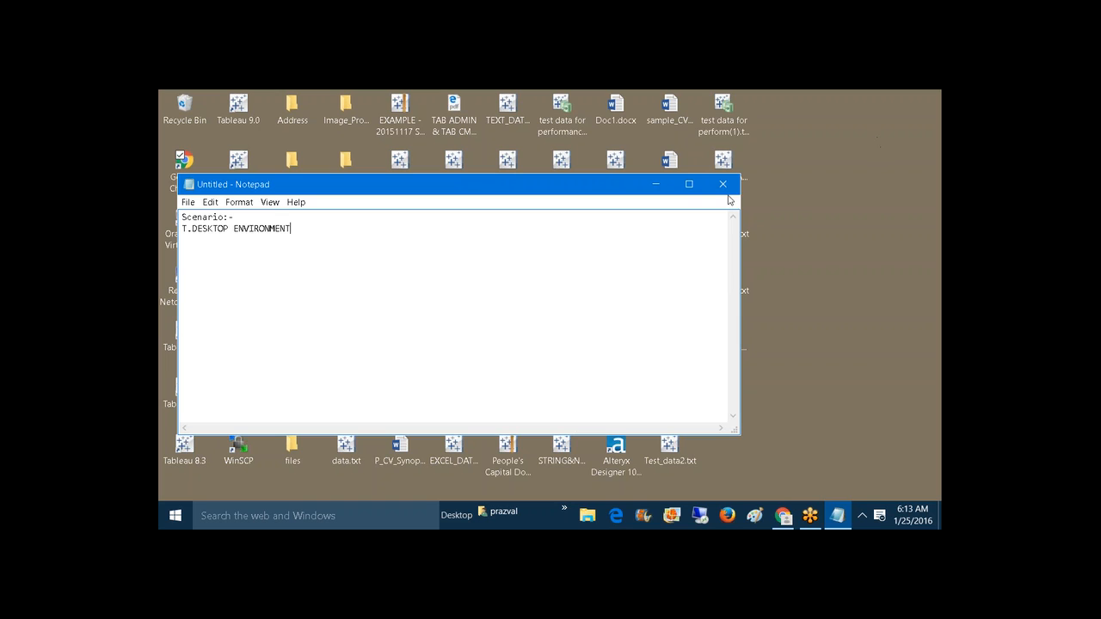
Minimize the Notepad notes and launch both Tableau 8.3 and Tableau 9.1 from the desktop
click(664, 189)
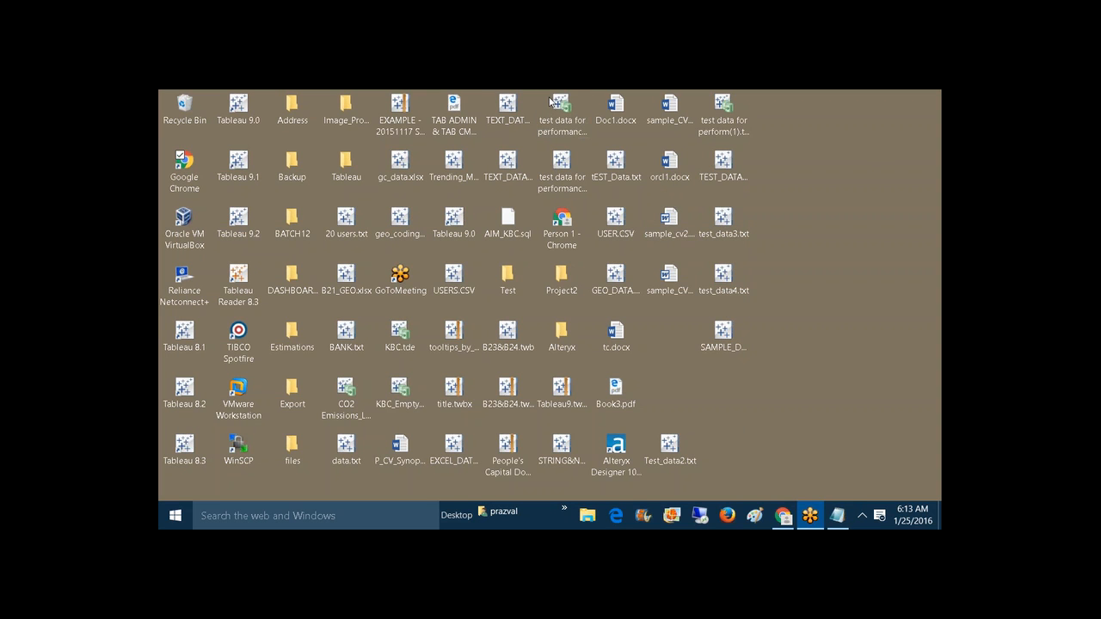
click(199, 450)
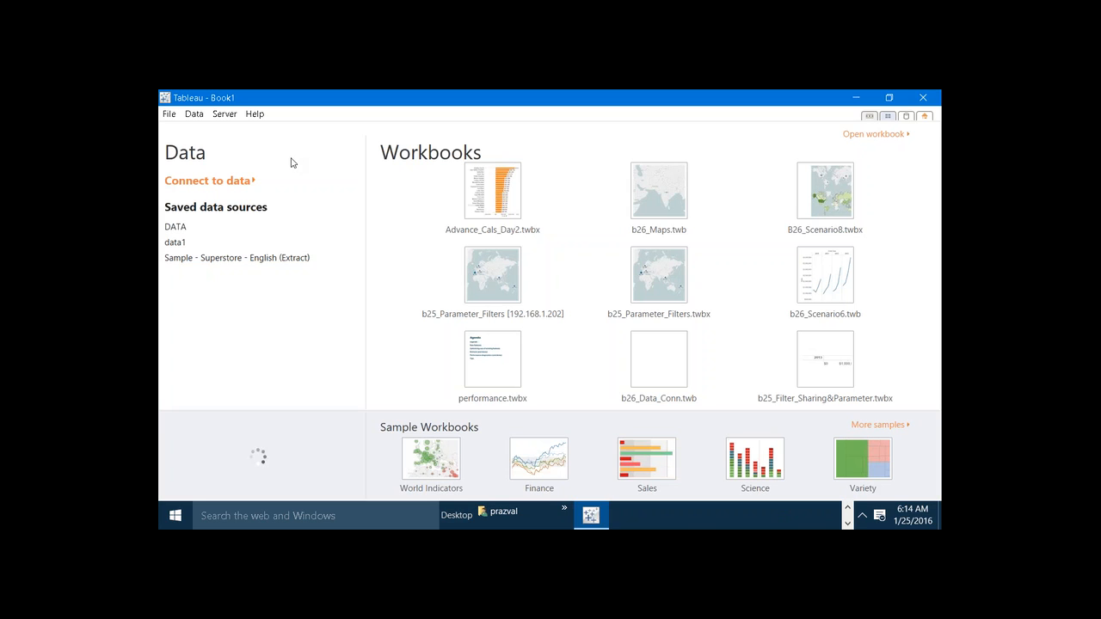
click(852, 101)
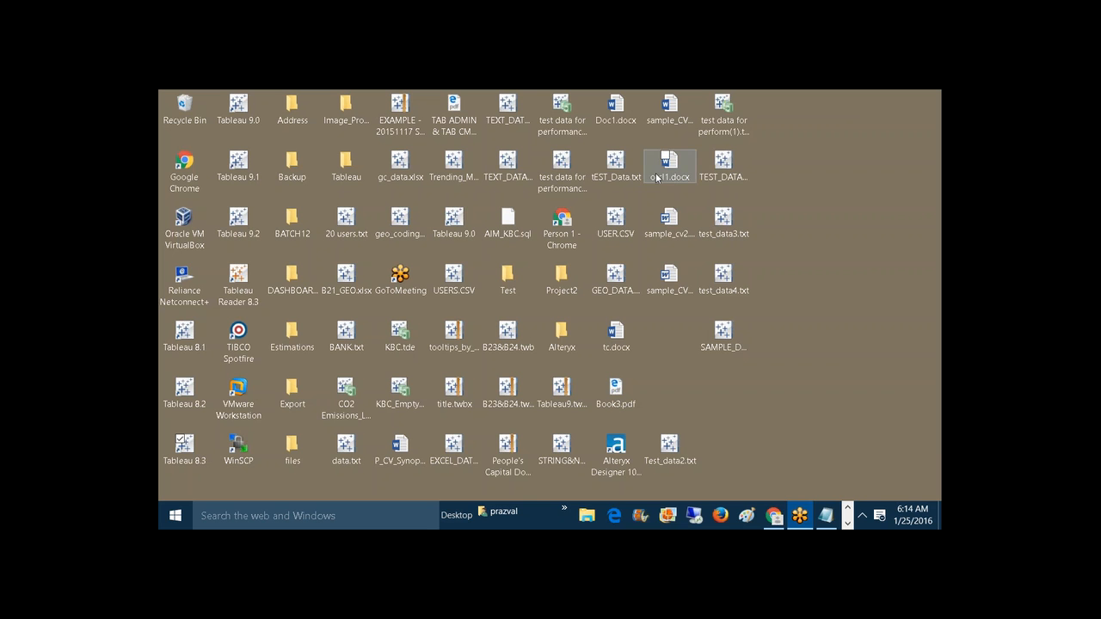
click(241, 164)
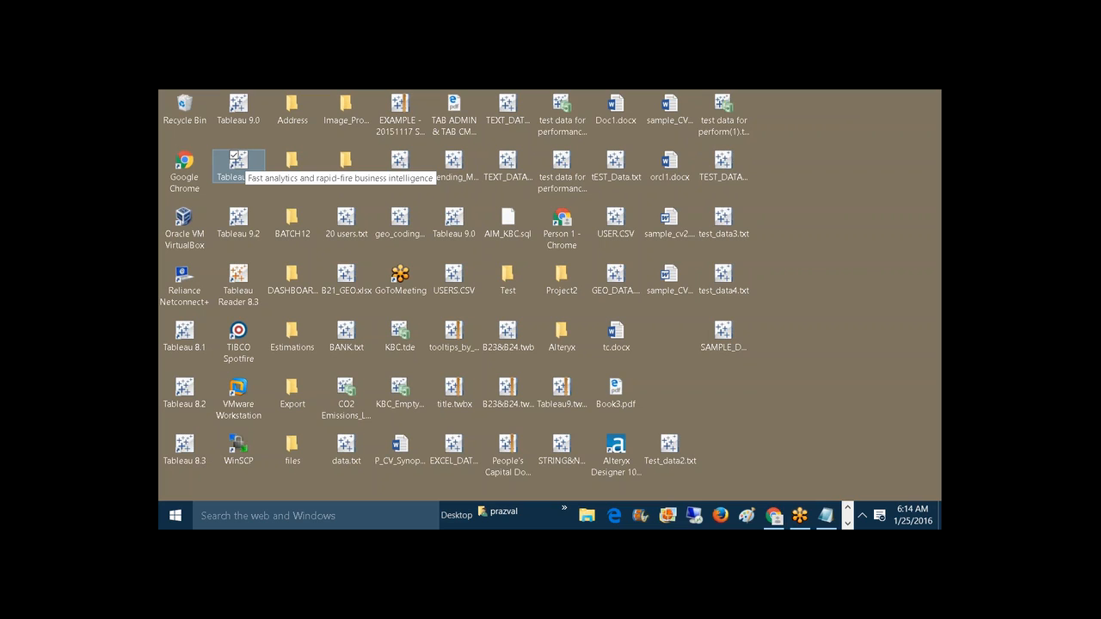
double_click(239, 164)
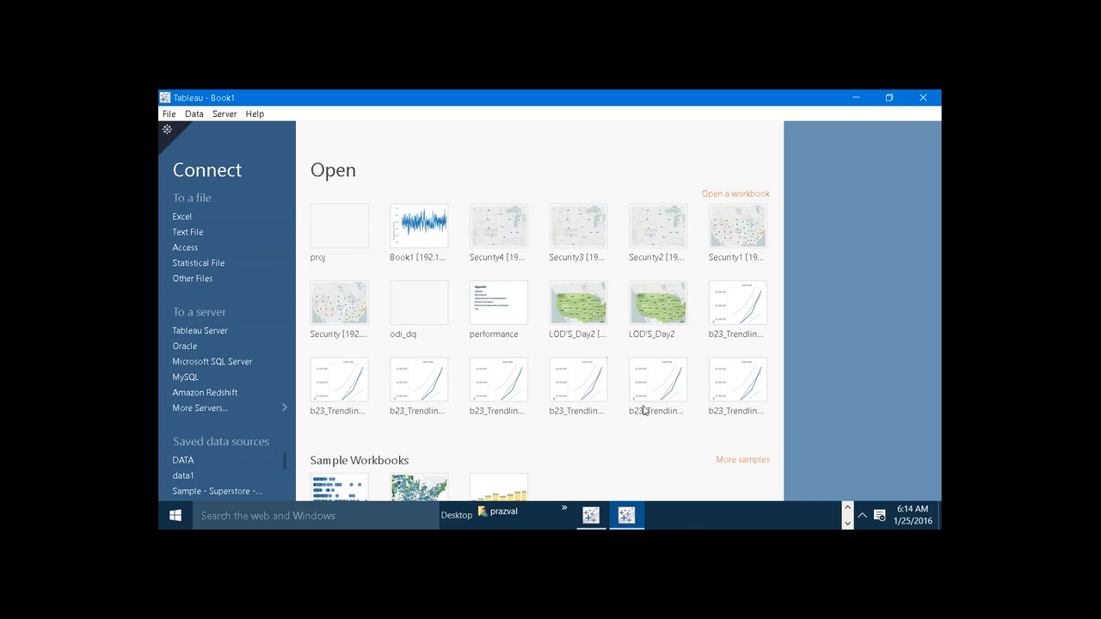
Switch to the Tableau 8.3 start page and examine its Data and Workbooks areas
click(601, 513)
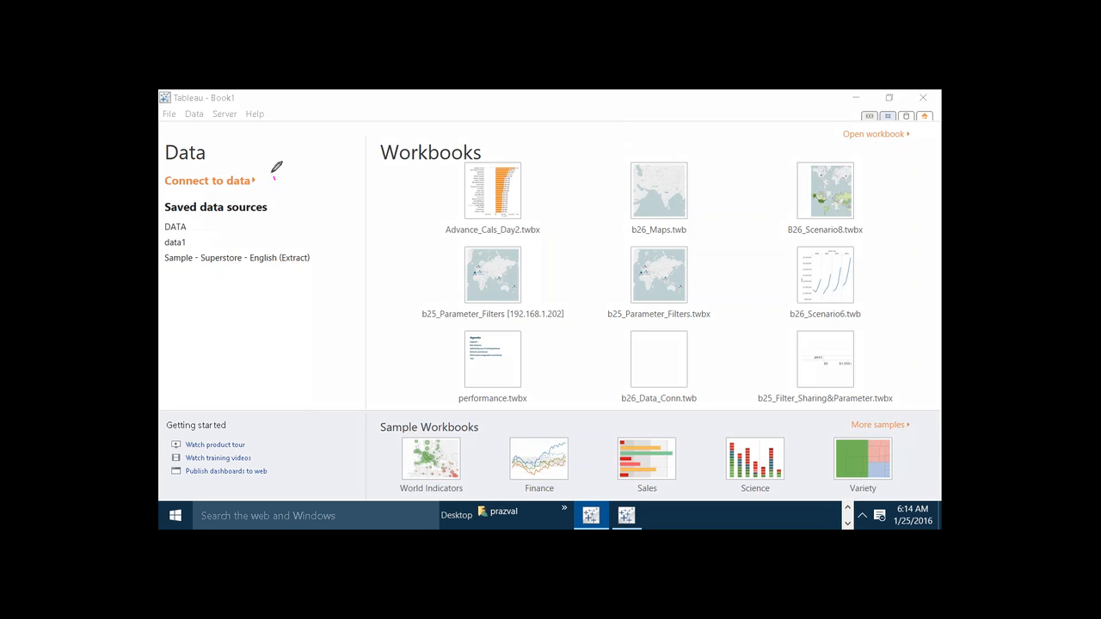
mouse_move(274, 175)
mouse_down()
mouse_move(169, 267)
mouse_move(274, 181)
mouse_move(270, 162)
mouse_up()
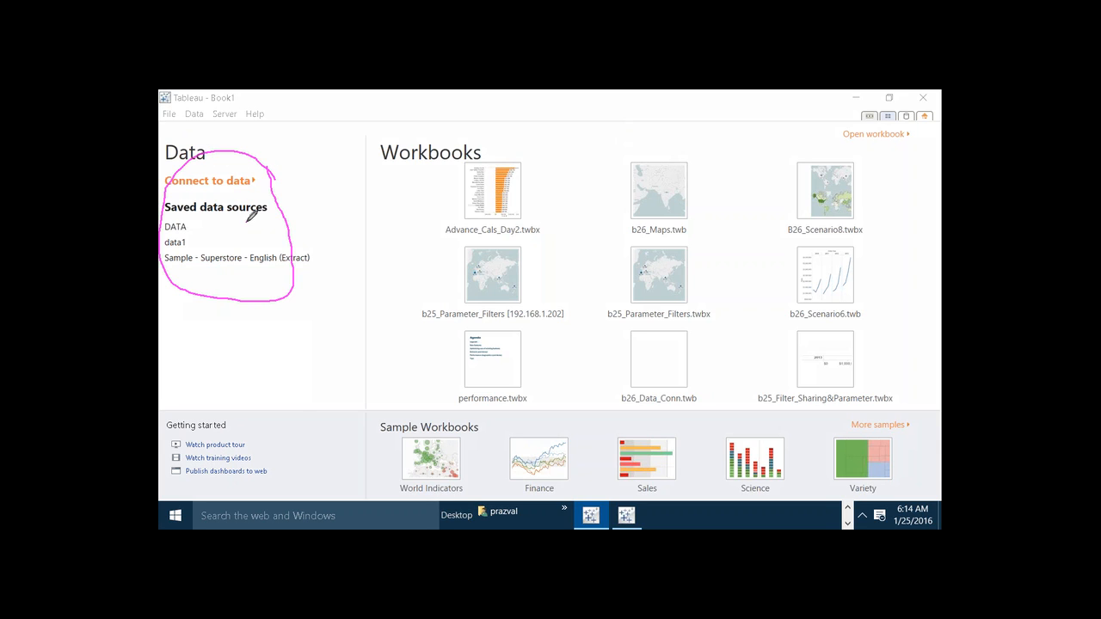
drag(246, 224, 245, 242)
mouse_move(564, 231)
mouse_down()
mouse_move(533, 177)
mouse_move(497, 147)
mouse_move(373, 189)
mouse_move(503, 246)
mouse_move(567, 213)
mouse_up()
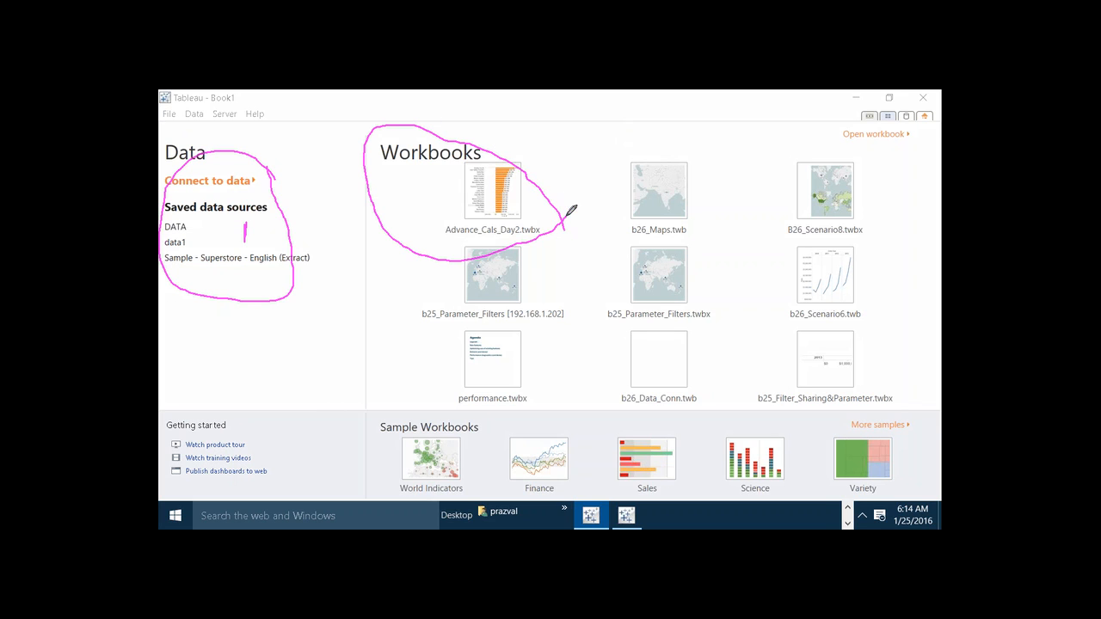
drag(430, 204, 456, 212)
drag(422, 169, 436, 158)
click(695, 132)
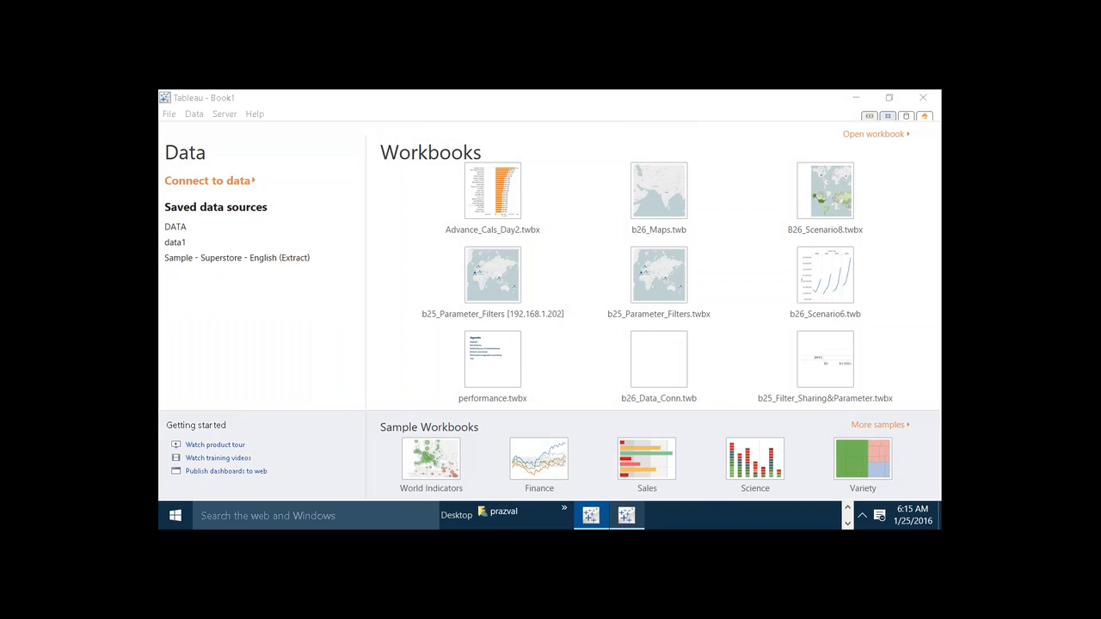
Switch to the Tableau 9.1 start page and examine its Connect and Open areas
click(629, 516)
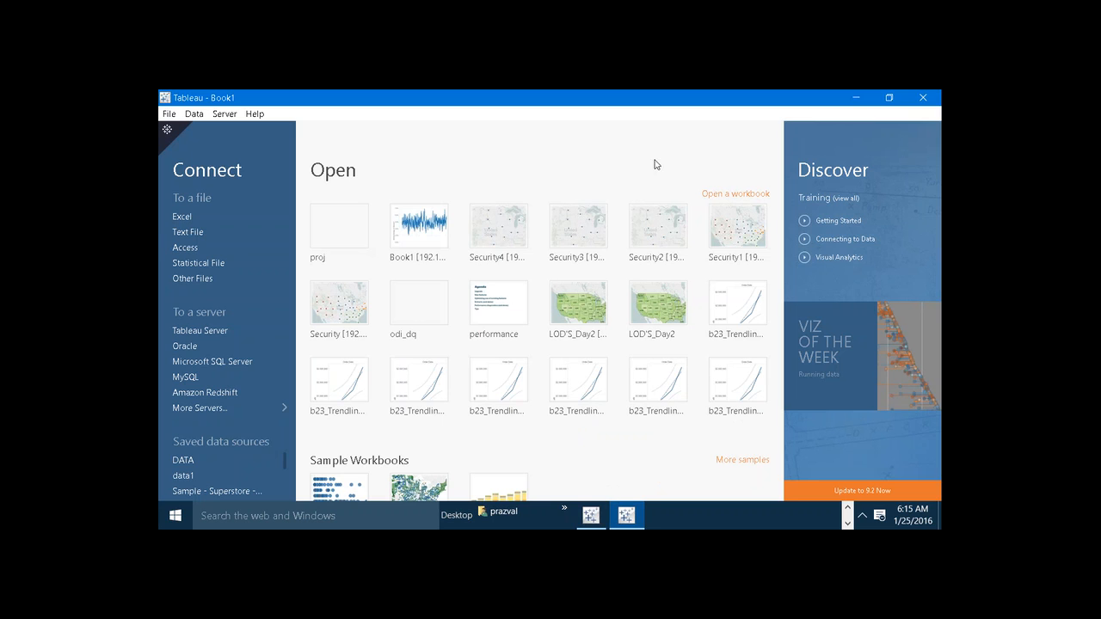
click(616, 130)
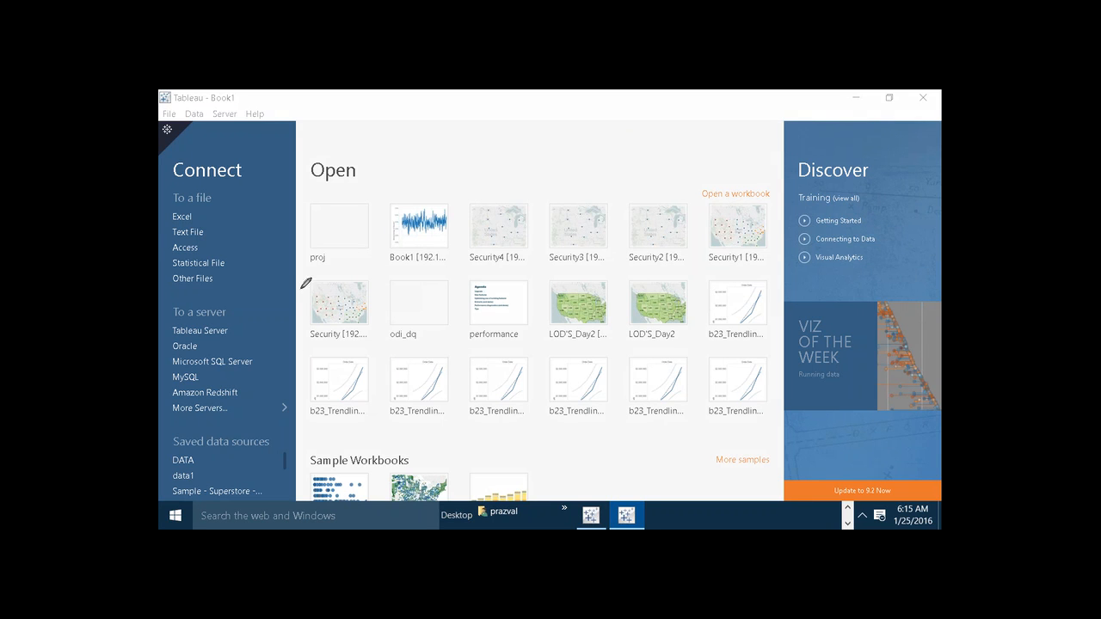
drag(277, 302, 277, 335)
mouse_move(282, 289)
mouse_down()
mouse_move(270, 178)
mouse_move(210, 144)
mouse_move(163, 294)
mouse_move(177, 392)
mouse_move(258, 366)
mouse_move(279, 332)
mouse_up()
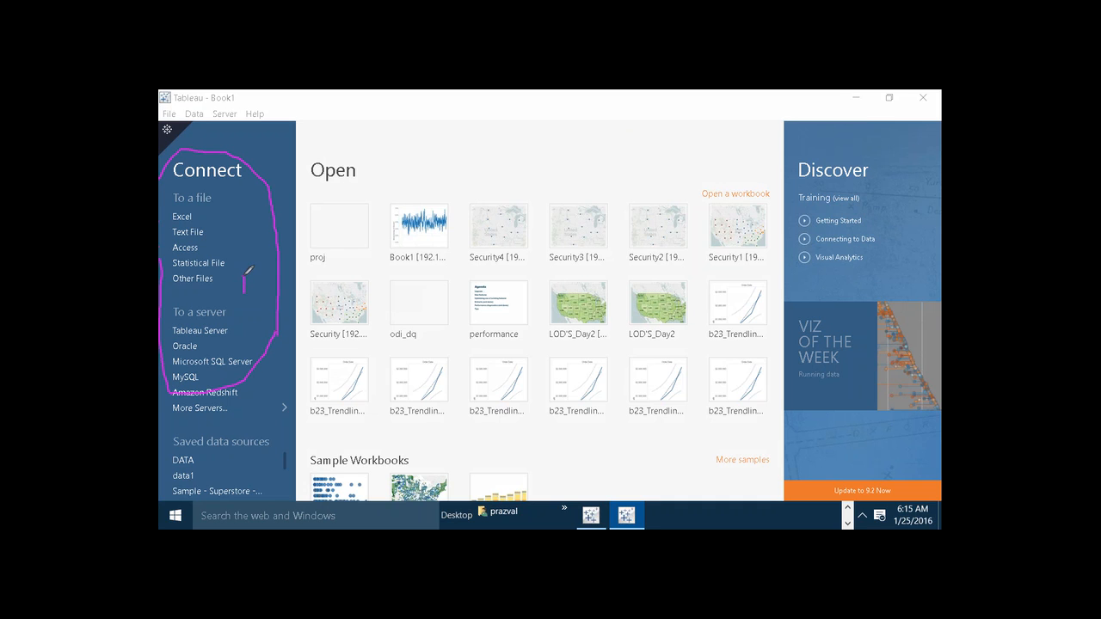
mouse_move(449, 203)
mouse_down()
mouse_move(441, 178)
mouse_move(303, 225)
mouse_move(449, 380)
mouse_move(475, 366)
mouse_move(447, 192)
mouse_move(428, 216)
mouse_up()
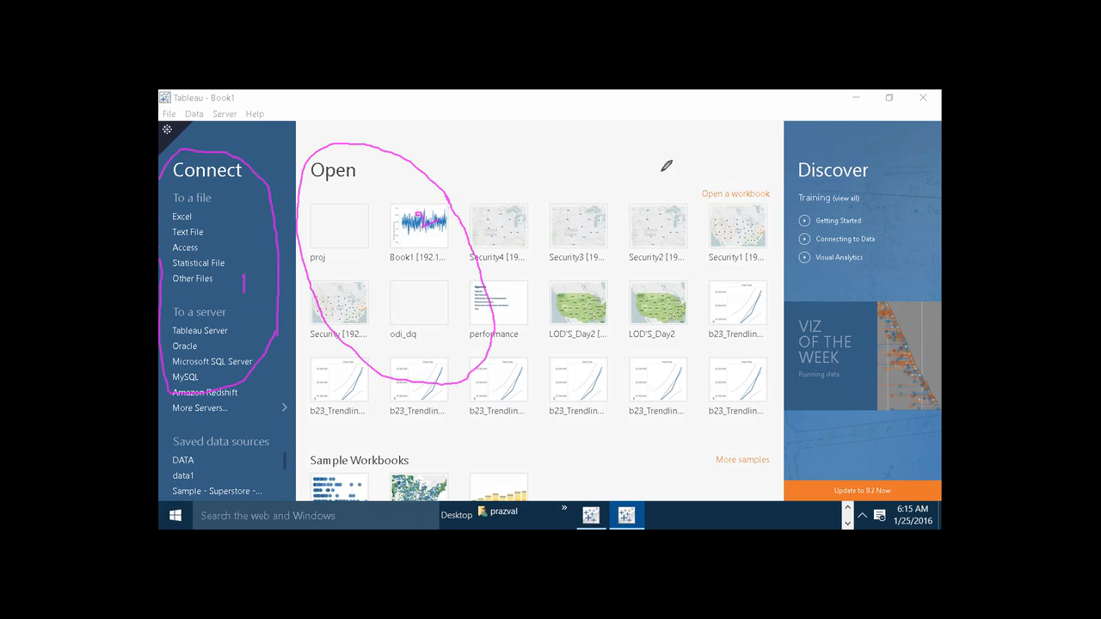
key(e)
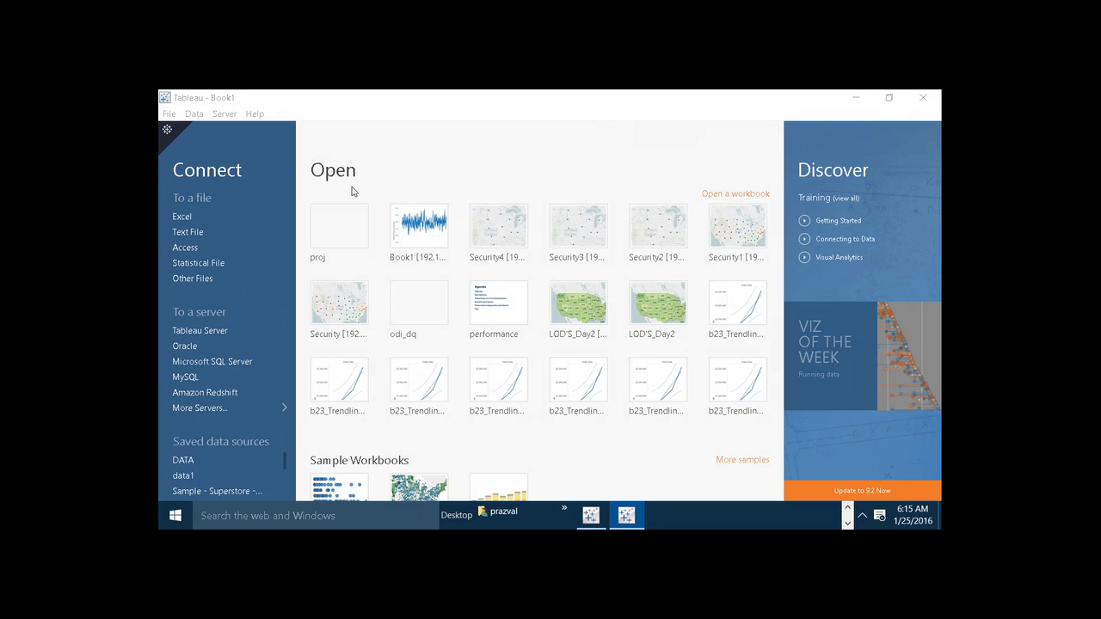
Try to open the first b23_Trendlin... workbook in the third row of recent workbooks
mouse_move(436, 239)
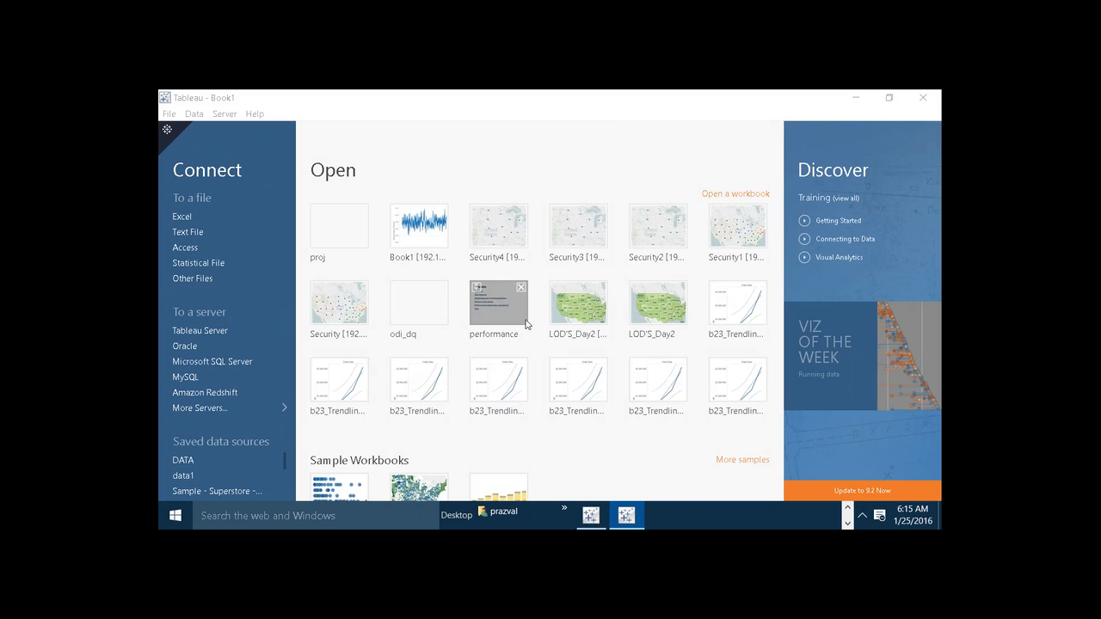
click(349, 393)
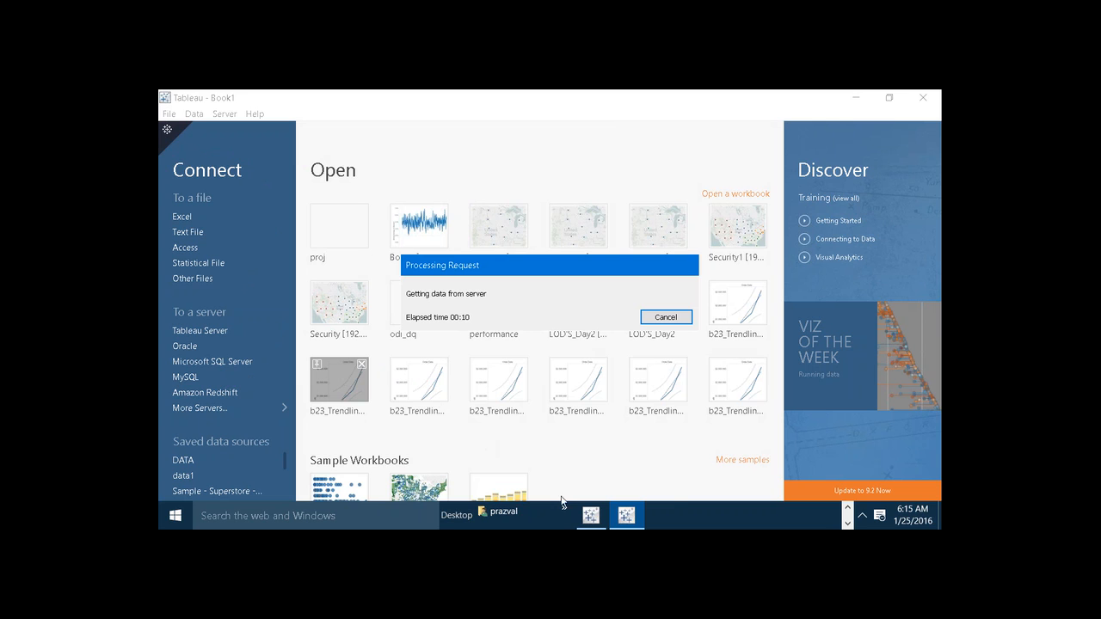
Switch to Tableau 8.3 and open the saved data source Sample - Superstore - English (Extract)
click(590, 515)
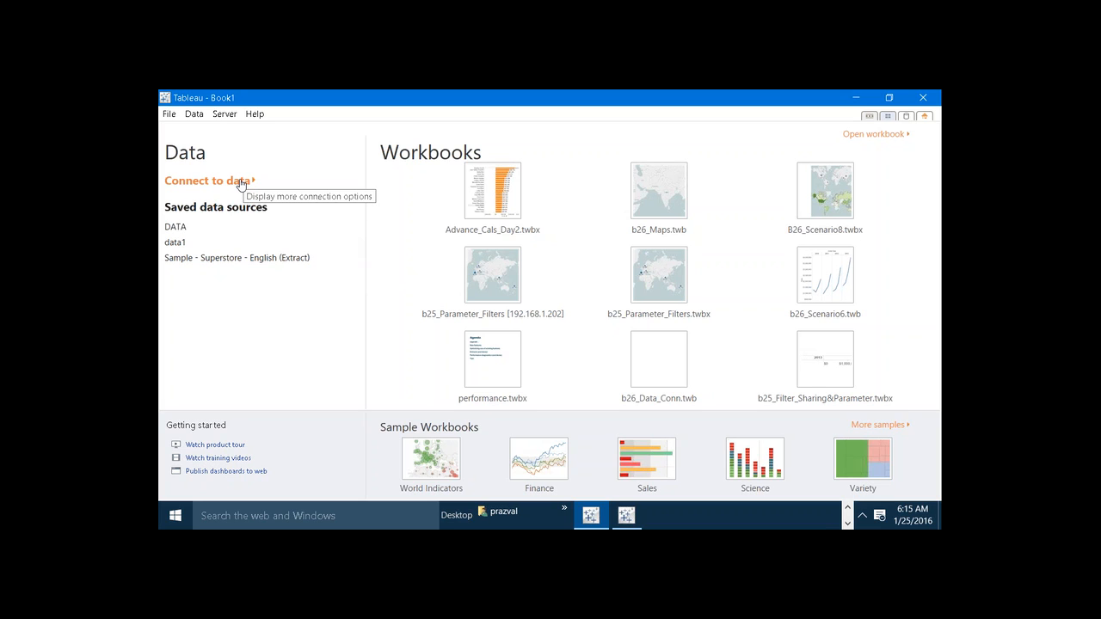
click(247, 260)
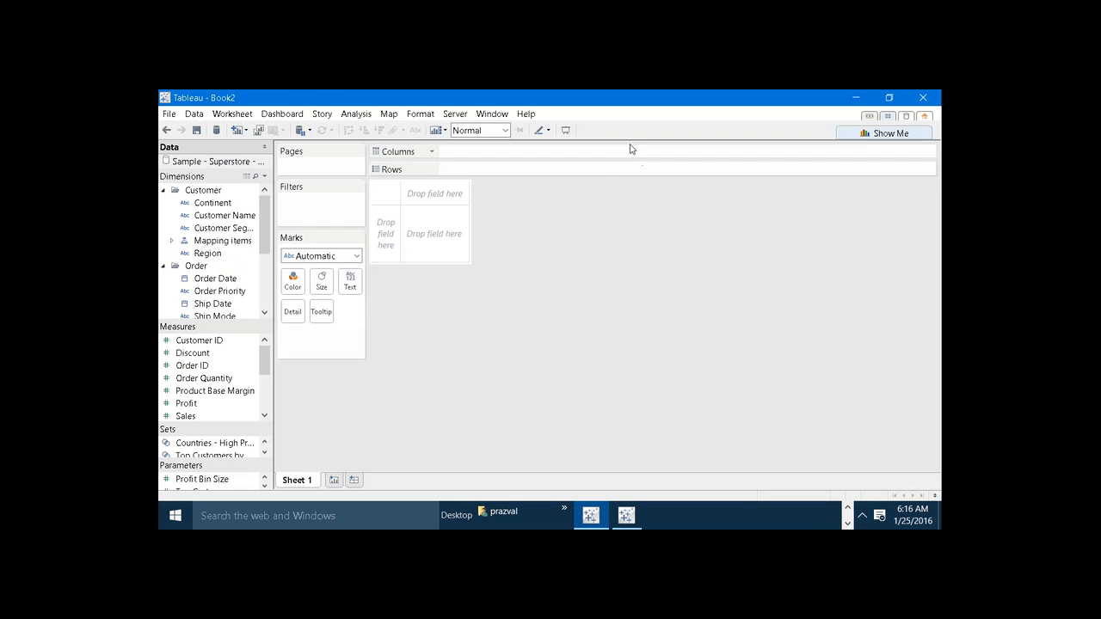
Examine the data window's sections: Dimensions, Measures, Sets and Parameters
key(ctrl+shift+d)
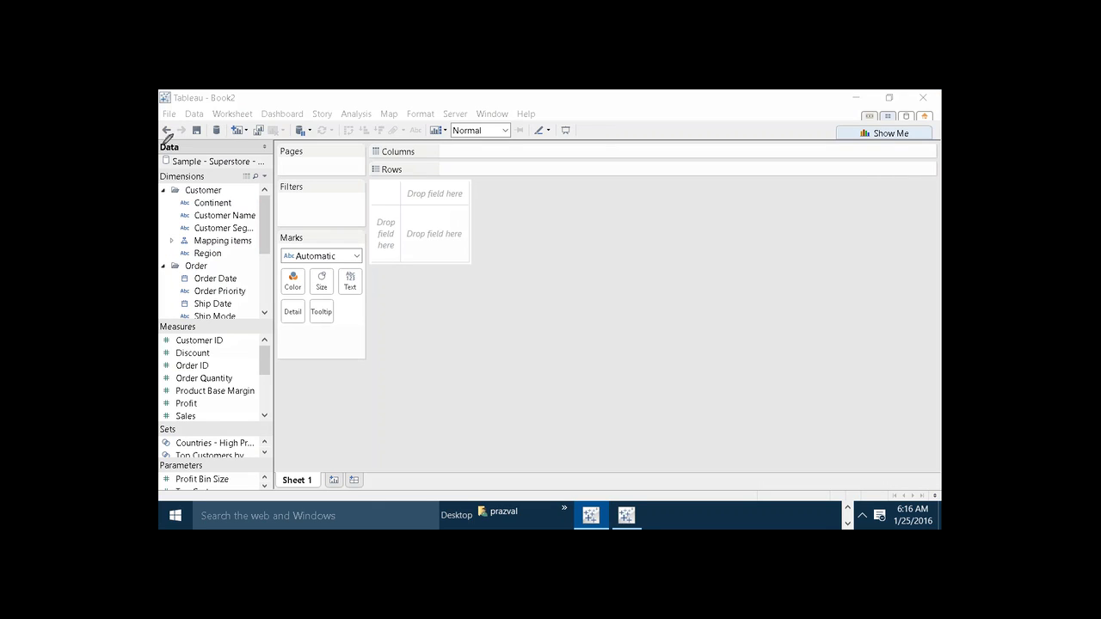
mouse_move(162, 146)
mouse_down()
mouse_move(184, 139)
mouse_move(165, 136)
mouse_move(163, 149)
mouse_move(200, 171)
mouse_up()
drag(199, 326, 212, 319)
mouse_move(200, 423)
mouse_down()
mouse_move(177, 417)
mouse_move(168, 437)
mouse_move(181, 475)
mouse_move(202, 465)
mouse_move(196, 419)
mouse_up()
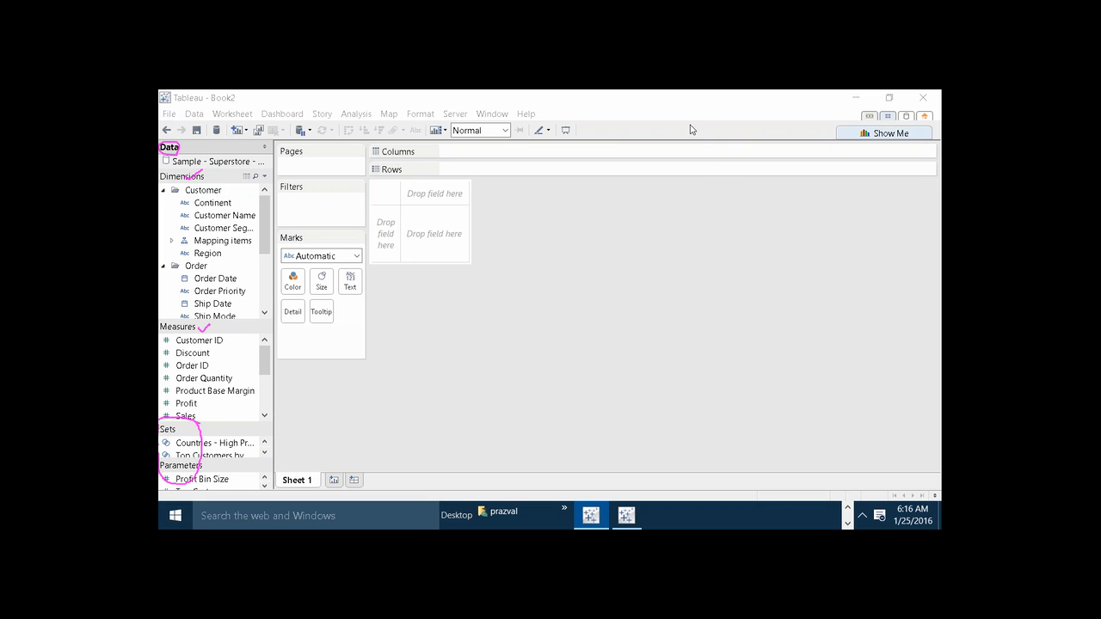
key(e)
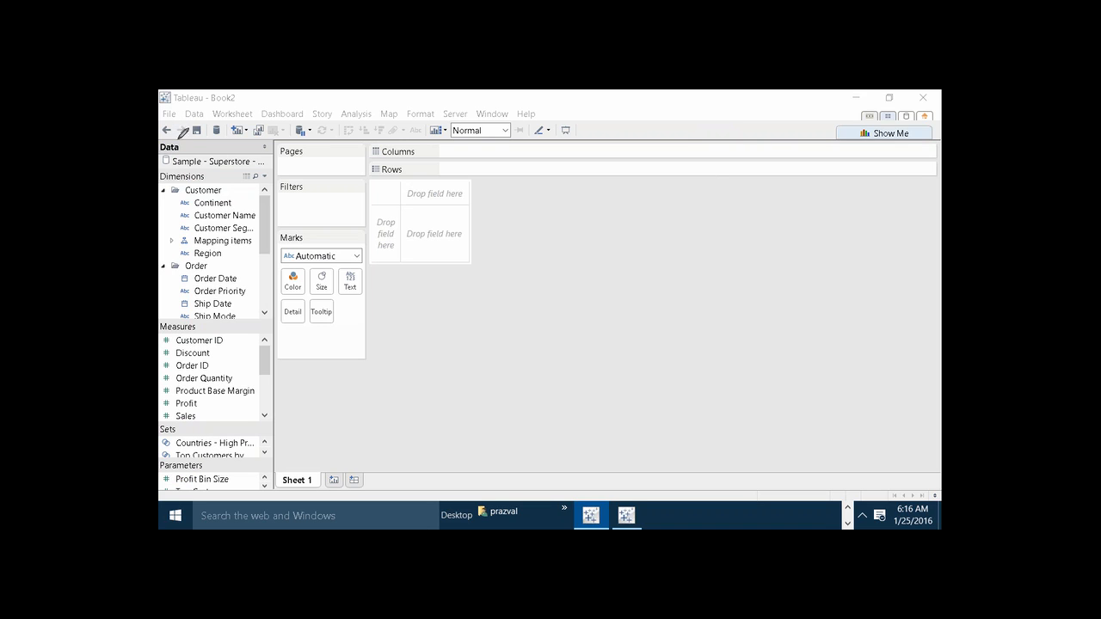
Examine the extent of the whole Tableau workspace, from the data window out to the window borders
drag(182, 140, 184, 147)
drag(160, 325, 160, 344)
mouse_move(161, 452)
mouse_down()
mouse_move(161, 467)
mouse_move(220, 499)
mouse_move(573, 487)
mouse_move(757, 496)
mouse_up()
mouse_move(866, 496)
mouse_down()
mouse_move(915, 372)
mouse_move(888, 111)
mouse_move(583, 118)
mouse_move(359, 93)
mouse_move(160, 94)
mouse_up()
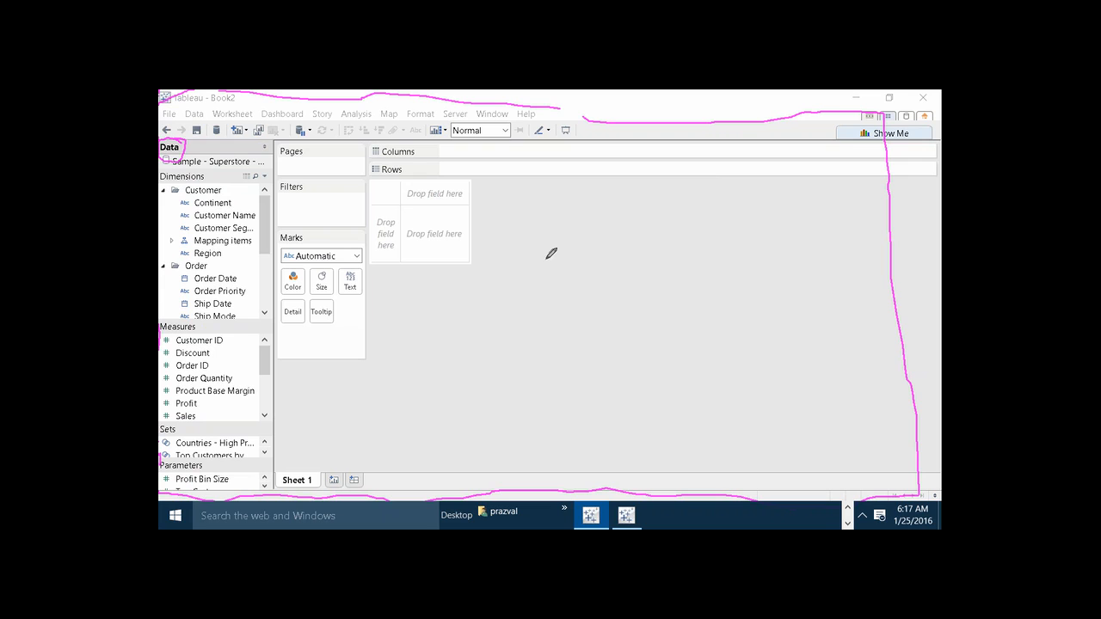
mouse_move(545, 262)
mouse_down()
mouse_move(545, 288)
mouse_move(561, 255)
mouse_move(574, 263)
mouse_move(595, 247)
mouse_move(606, 260)
mouse_up()
mouse_move(619, 241)
mouse_down()
mouse_move(644, 239)
mouse_move(636, 253)
mouse_move(680, 227)
mouse_move(673, 246)
mouse_move(687, 231)
mouse_move(701, 243)
mouse_up()
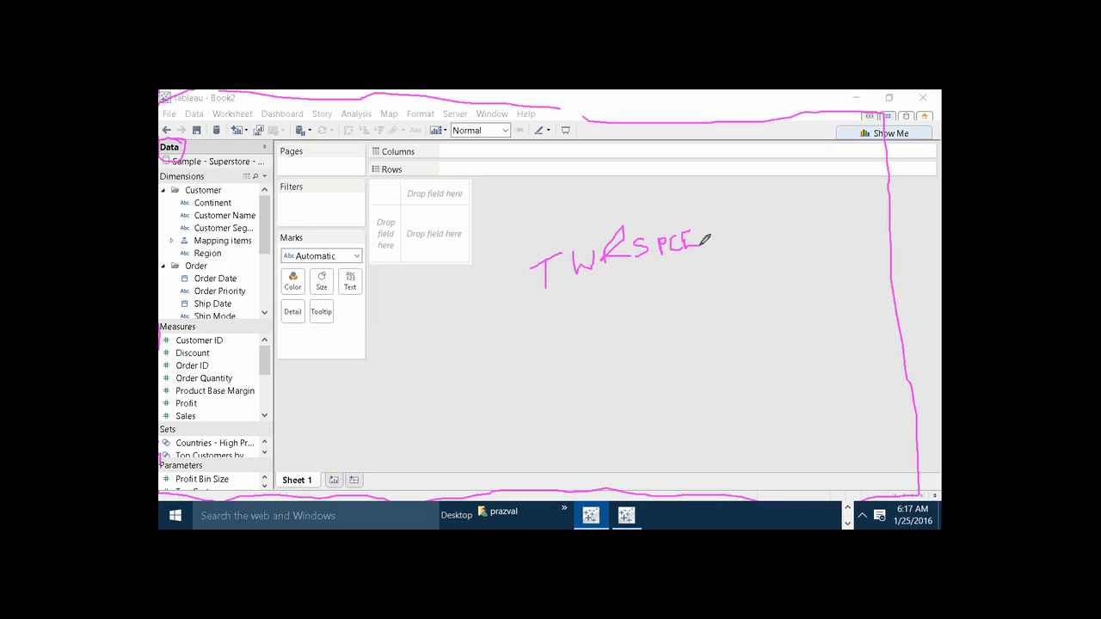
click(694, 123)
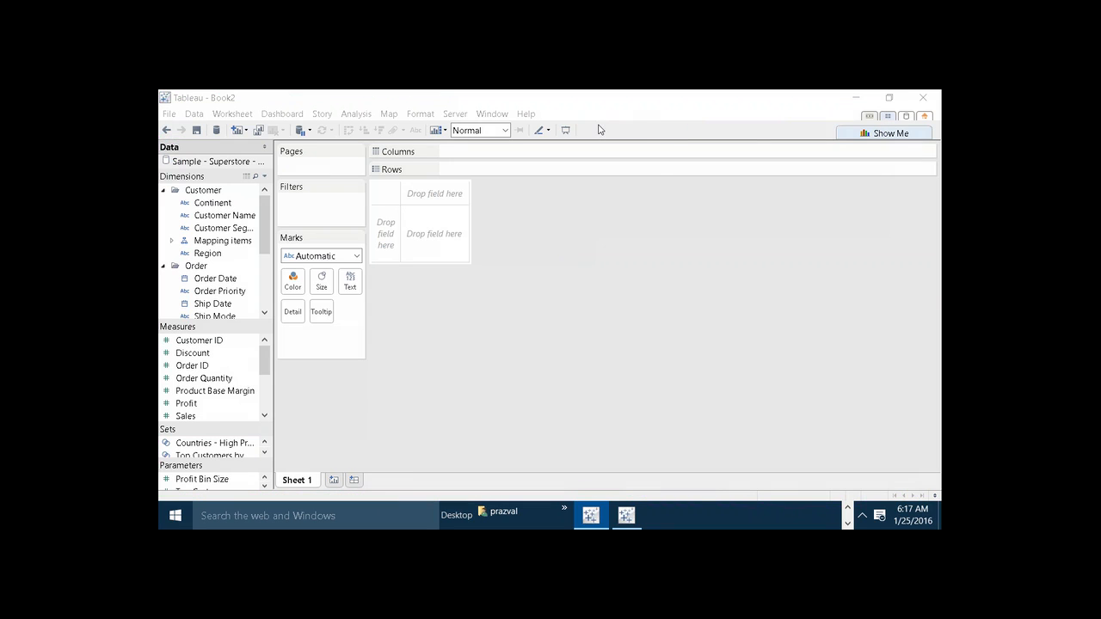
Switch to Tableau 9.1, cancel the server sign-in, and open the saved Sample - Superstore data source
click(626, 515)
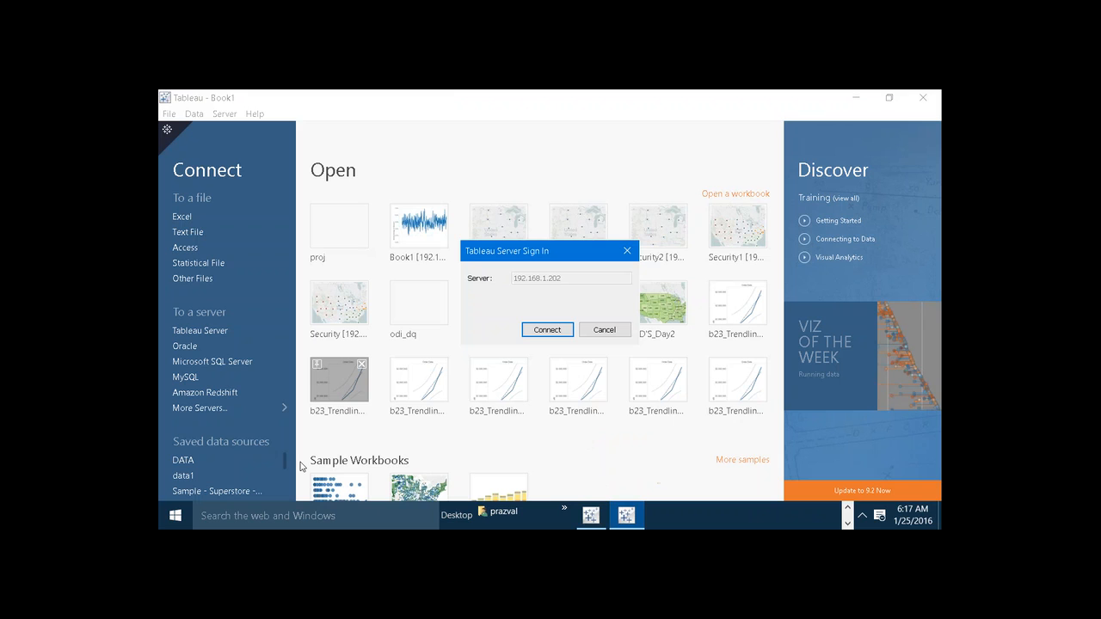
click(238, 489)
click(604, 332)
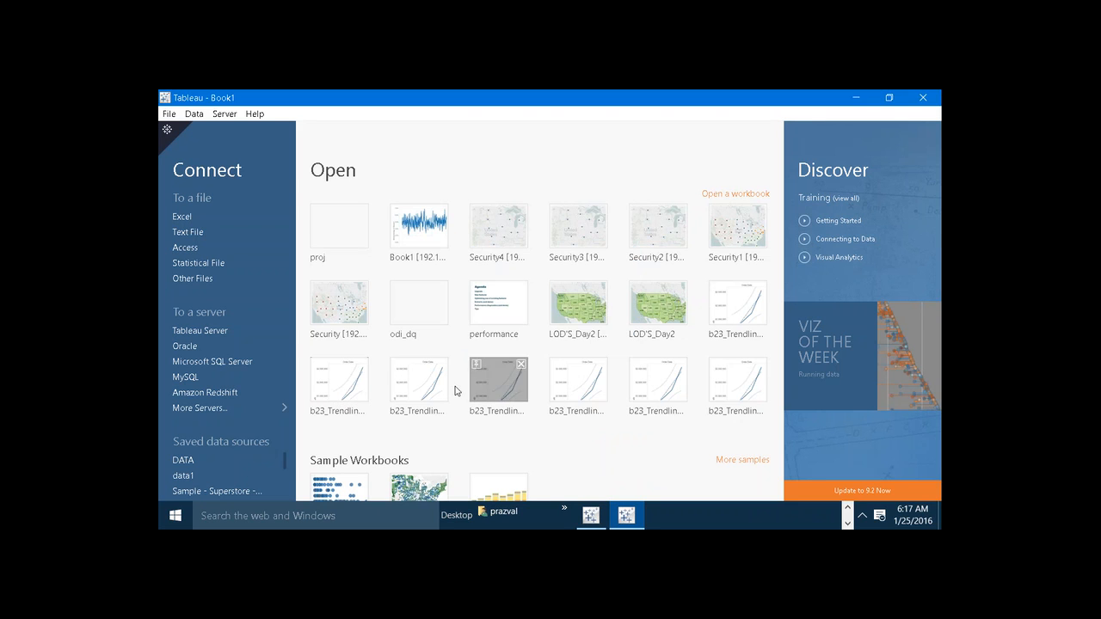
click(237, 490)
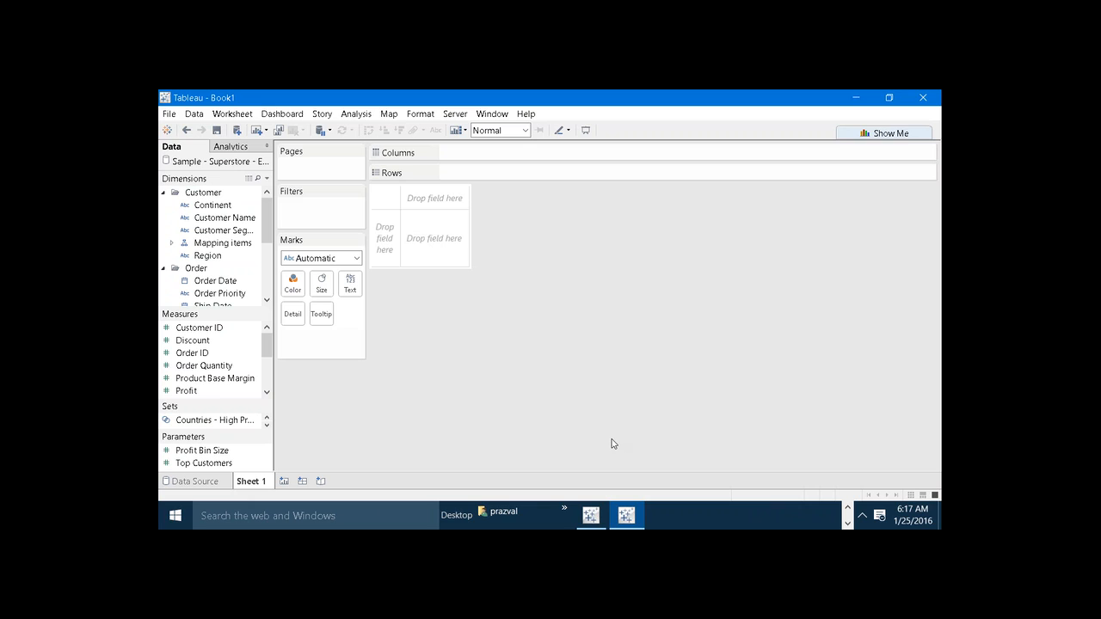
Return to the Tableau 8.3 workbook and examine the data window as the first workspace component
click(601, 513)
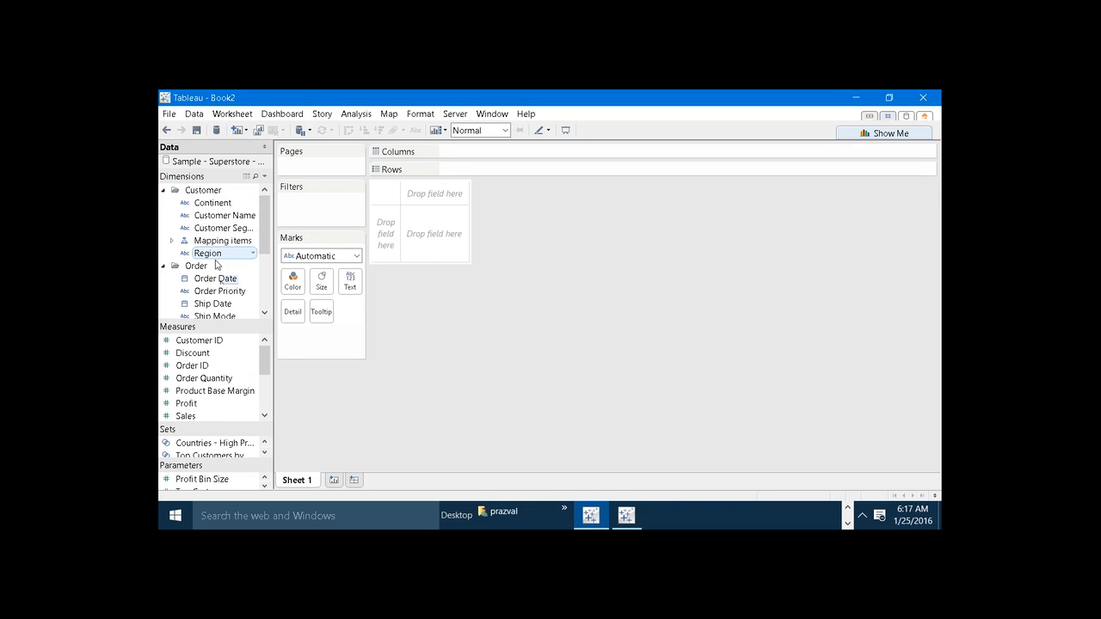
click(619, 127)
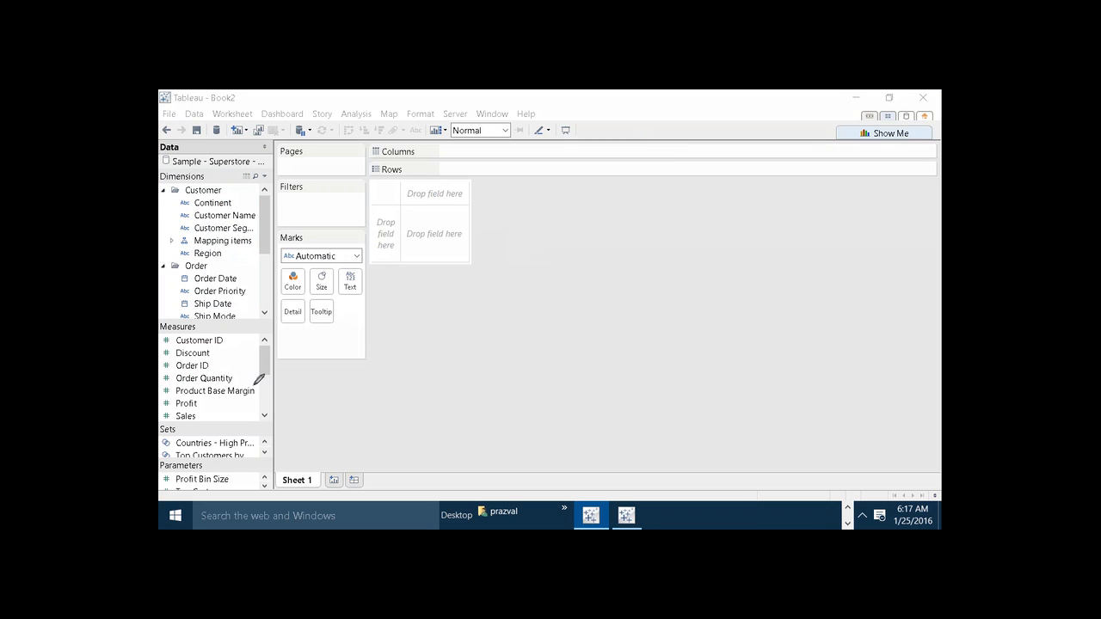
mouse_move(210, 468)
mouse_down()
mouse_move(263, 249)
mouse_move(225, 138)
mouse_move(168, 236)
mouse_move(169, 430)
mouse_move(199, 469)
mouse_move(222, 467)
mouse_up()
drag(239, 279, 239, 272)
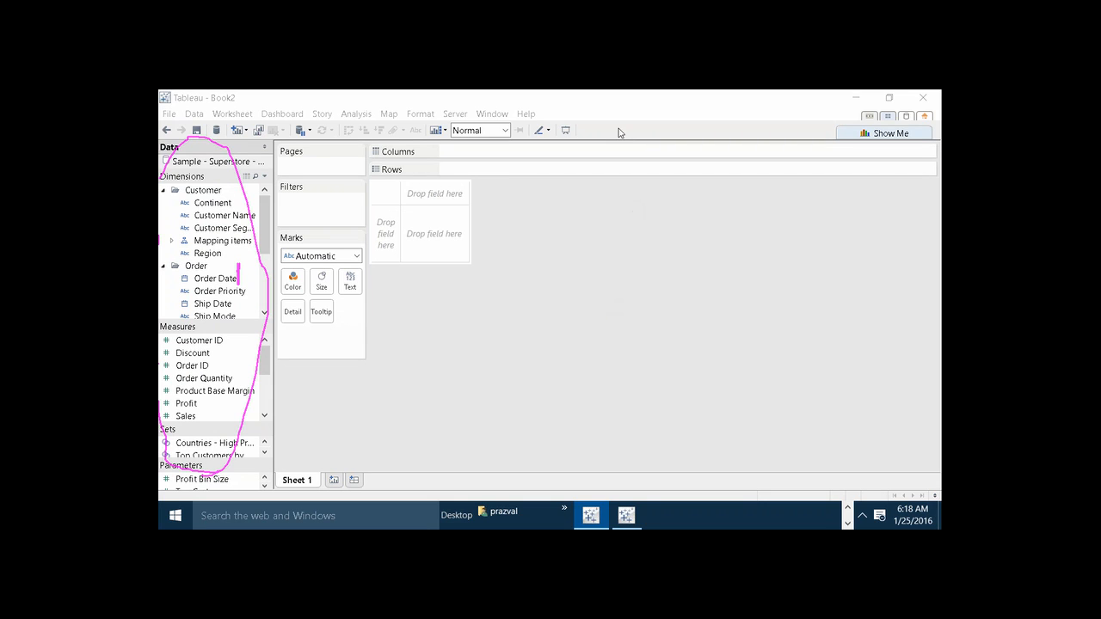
Examine how the Columns and Rows shelves correspond to the horizontal and vertical axes of a view
drag(620, 230, 639, 244)
mouse_move(729, 213)
mouse_down()
mouse_move(728, 287)
mouse_move(795, 274)
mouse_up()
mouse_move(695, 260)
mouse_down()
mouse_move(727, 248)
mouse_move(725, 263)
mouse_move(753, 286)
mouse_move(763, 273)
mouse_move(766, 291)
mouse_up()
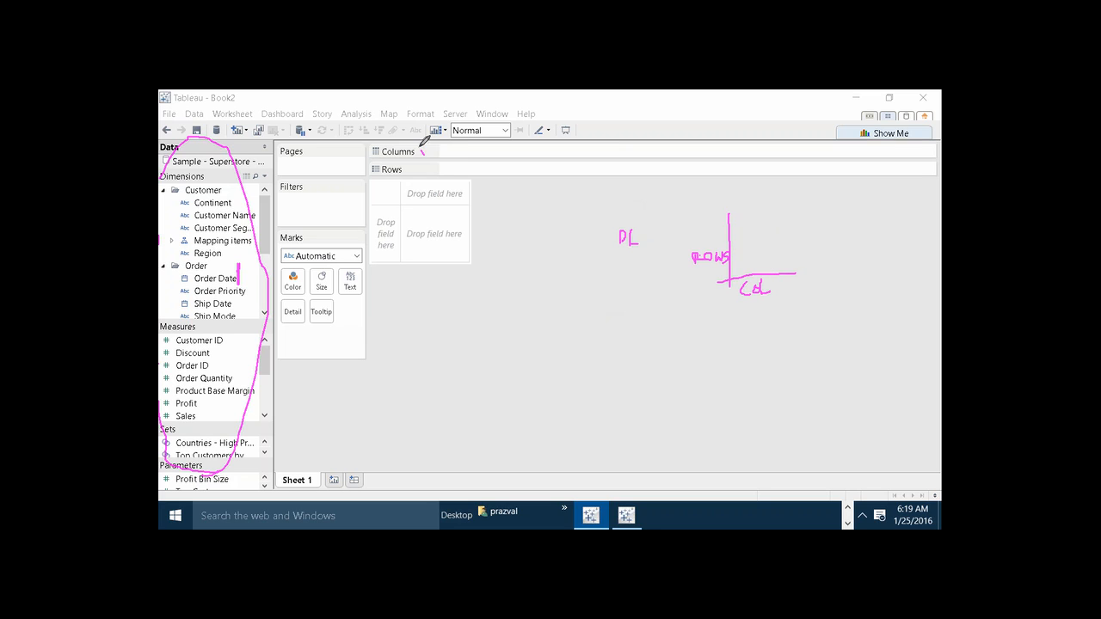
mouse_move(423, 154)
mouse_down()
mouse_move(376, 146)
mouse_move(407, 168)
mouse_move(421, 148)
mouse_up()
key(Escape)
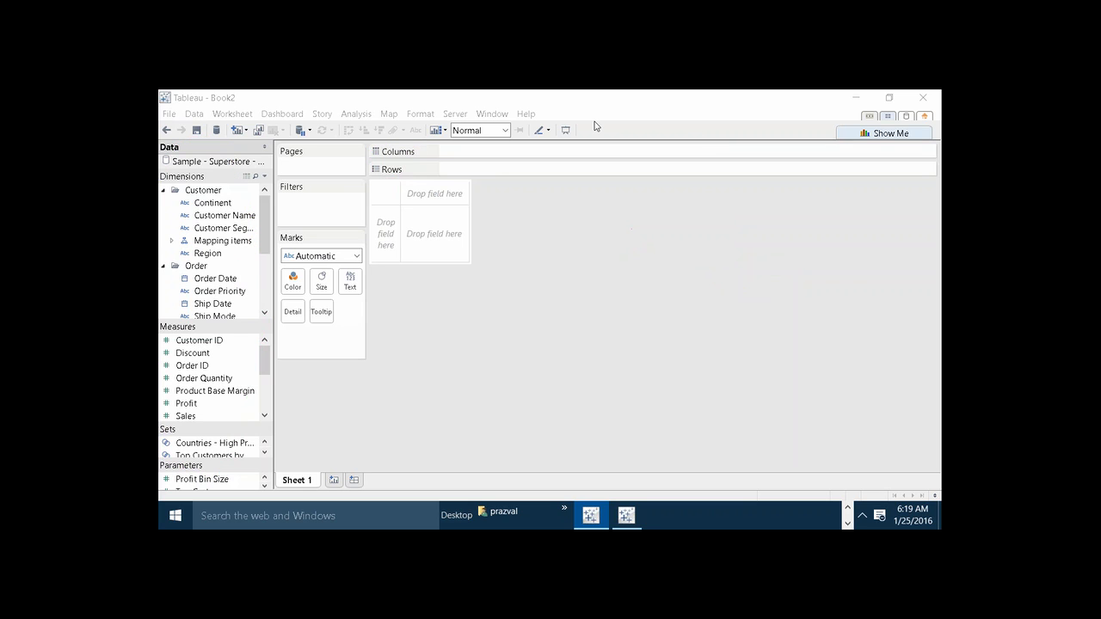
Build a bar chart with Continent on Columns and Profit on Rows, and select its Profit axis
click(214, 205)
drag(213, 205, 501, 157)
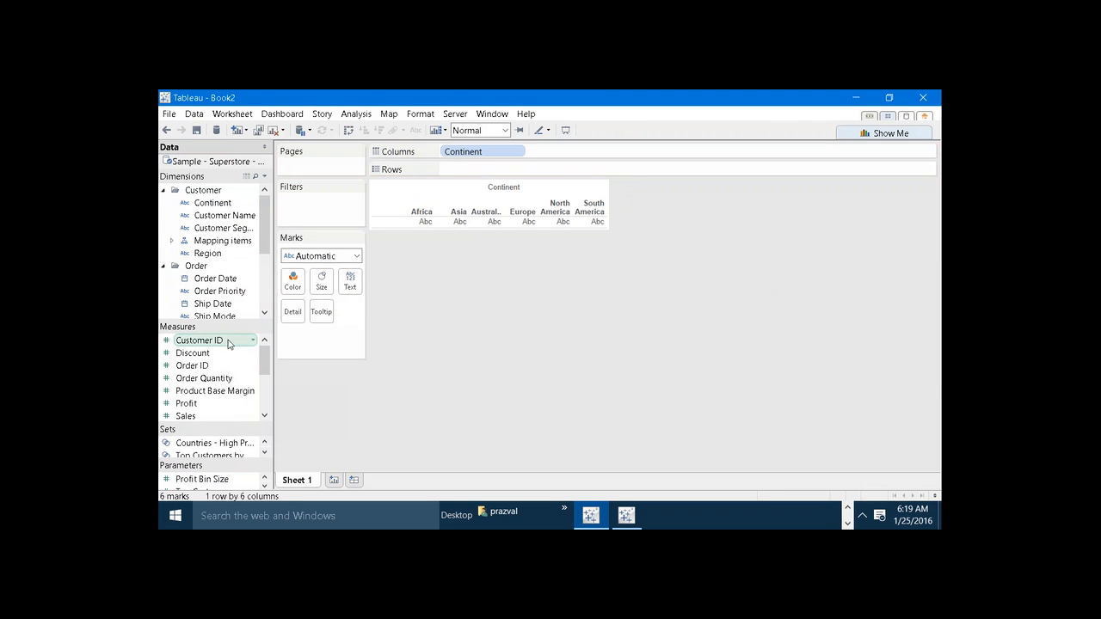
drag(198, 405, 488, 172)
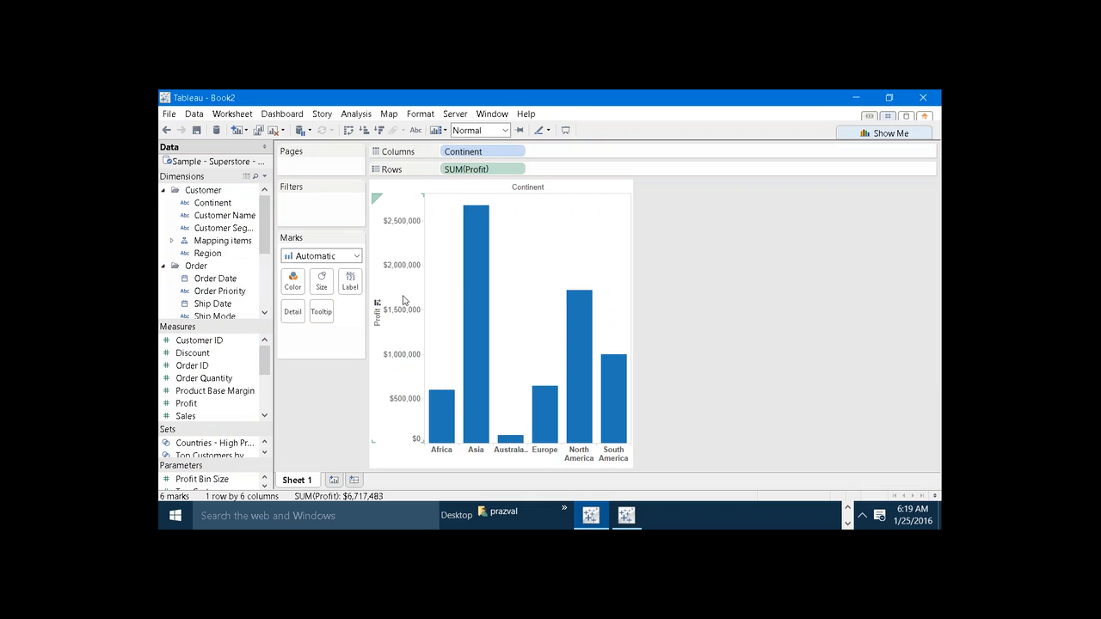
click(404, 298)
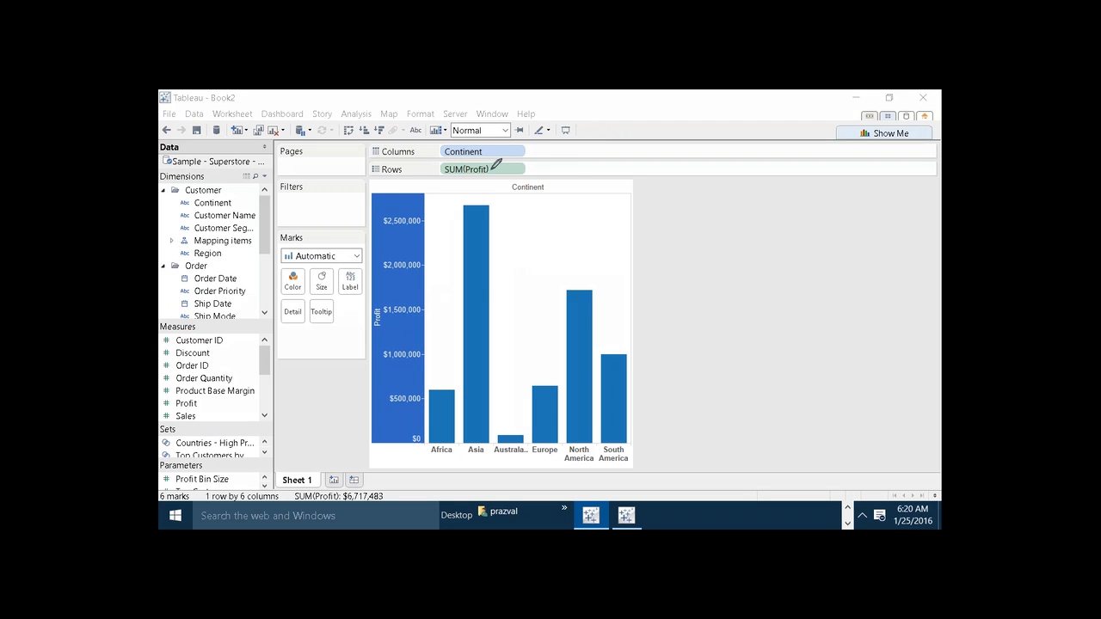
Mark the data window as component 1 and open a blank Notepad document
mouse_move(230, 163)
mouse_down()
mouse_move(161, 178)
mouse_move(252, 314)
mouse_move(227, 148)
mouse_up()
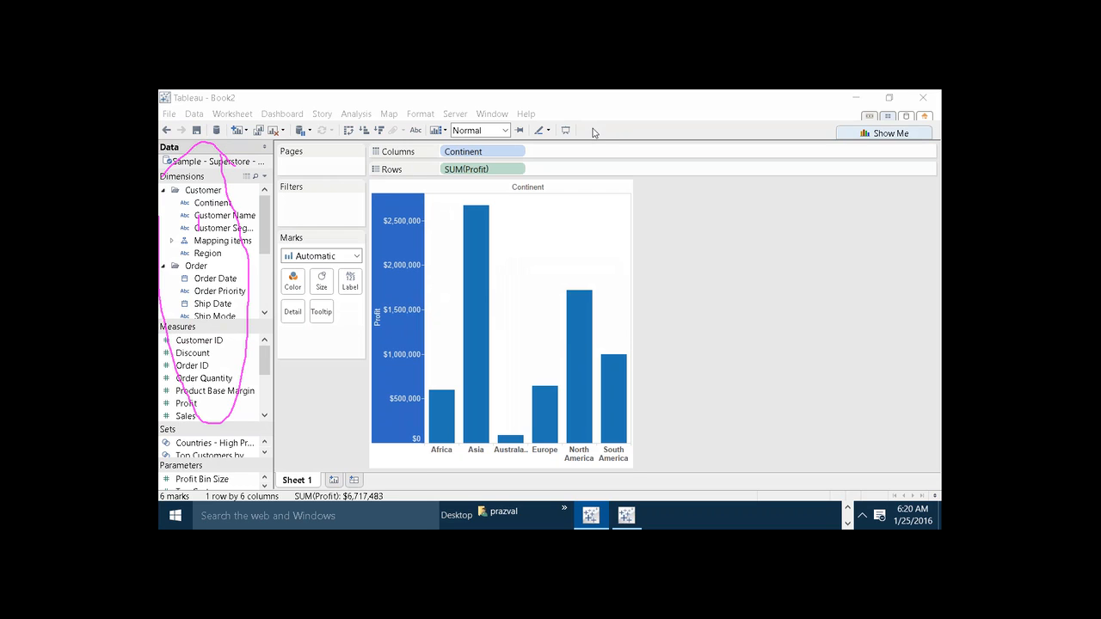
key(super+r)
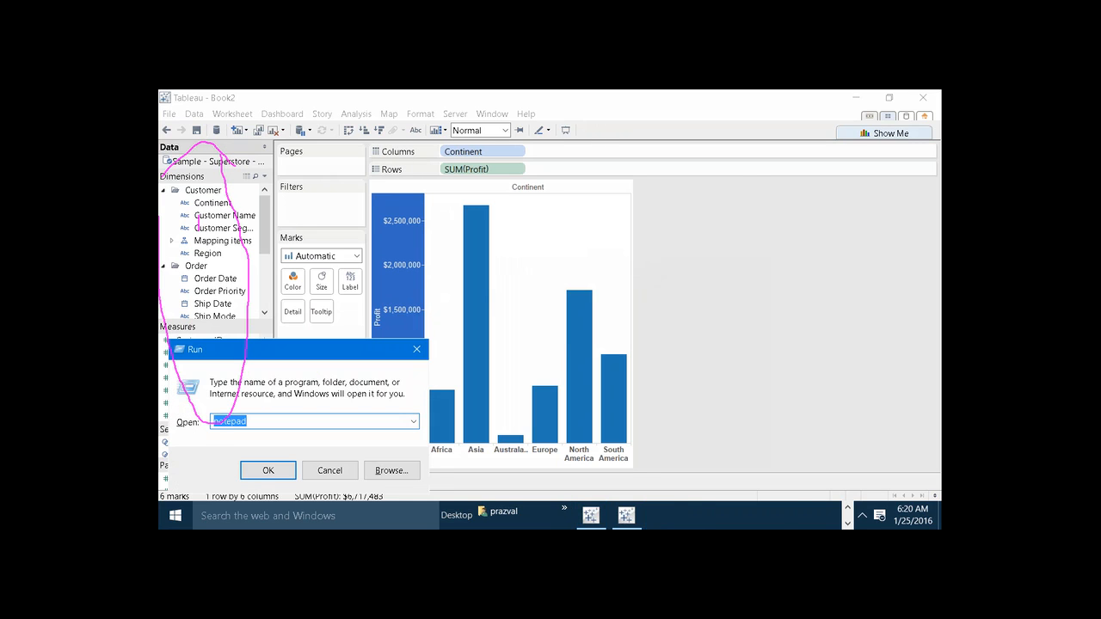
key(Return)
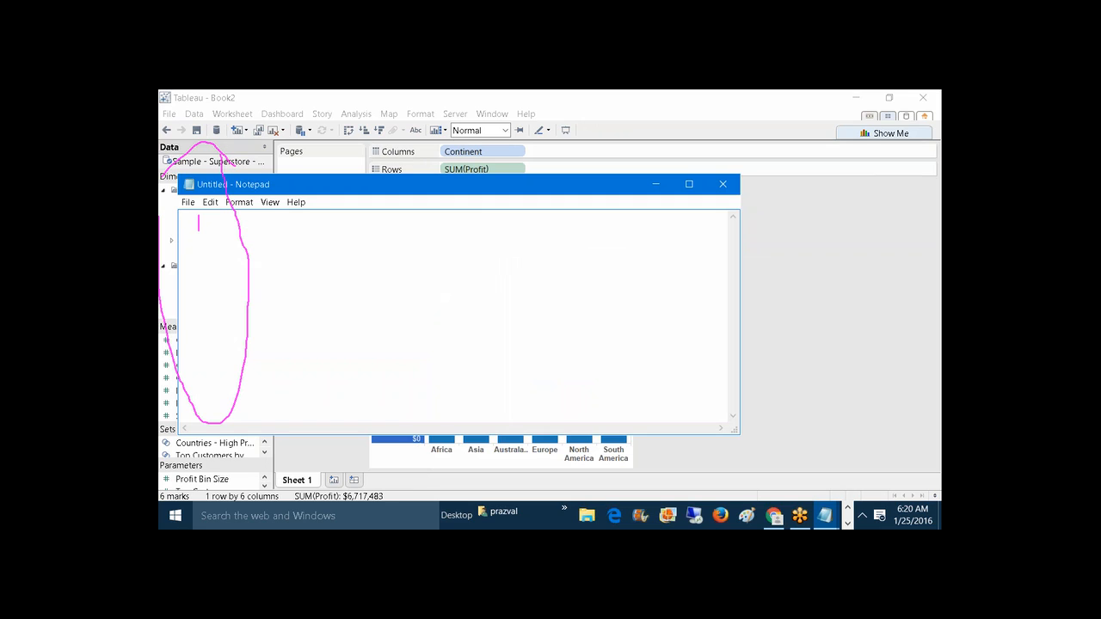
Write the heading SHELVES with the numbered list COLUMNS SHELF, ROWS SHELF, FILTERS SHELF and PAGES SHELF, and highlight the first entries
text(SHELVES)
key(Return)
text(1)COLUMNS S)
text(LF)
key(Return)
text(2)ROW)
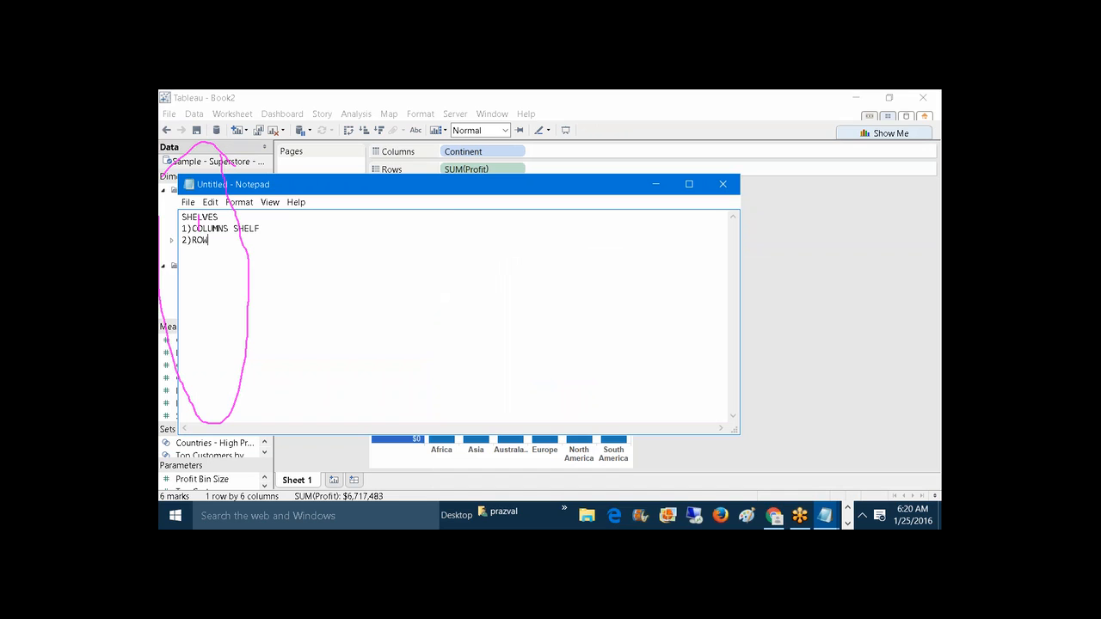
text(S SHELF)
key(Return)
text(3)FILTERS SHELF)
key(Return)
text(4)PAGES SHELF)
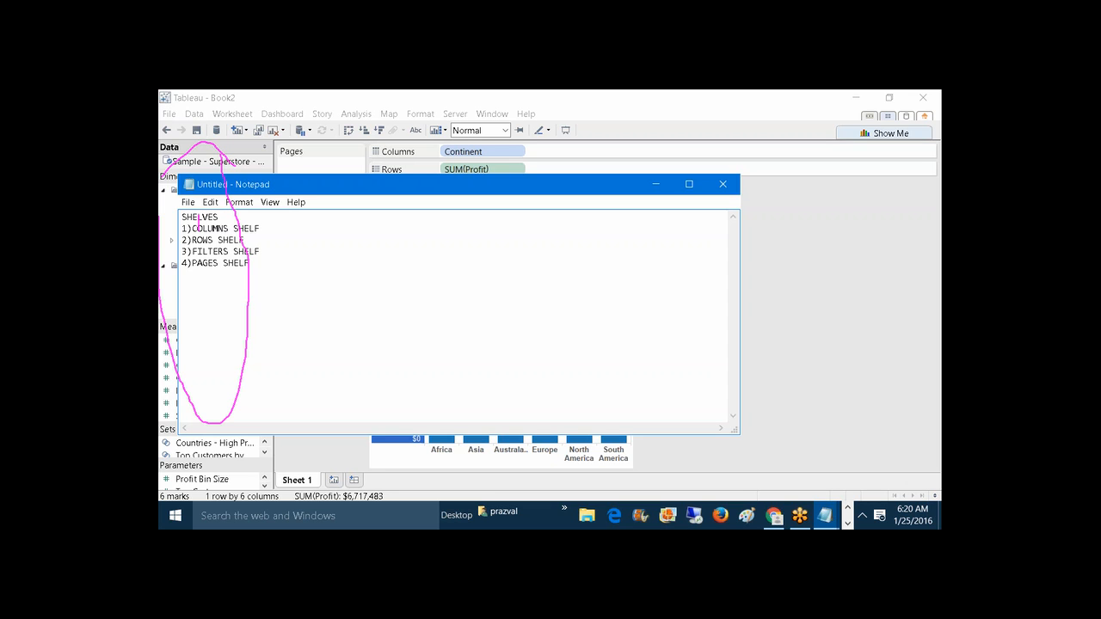
drag(581, 181, 748, 203)
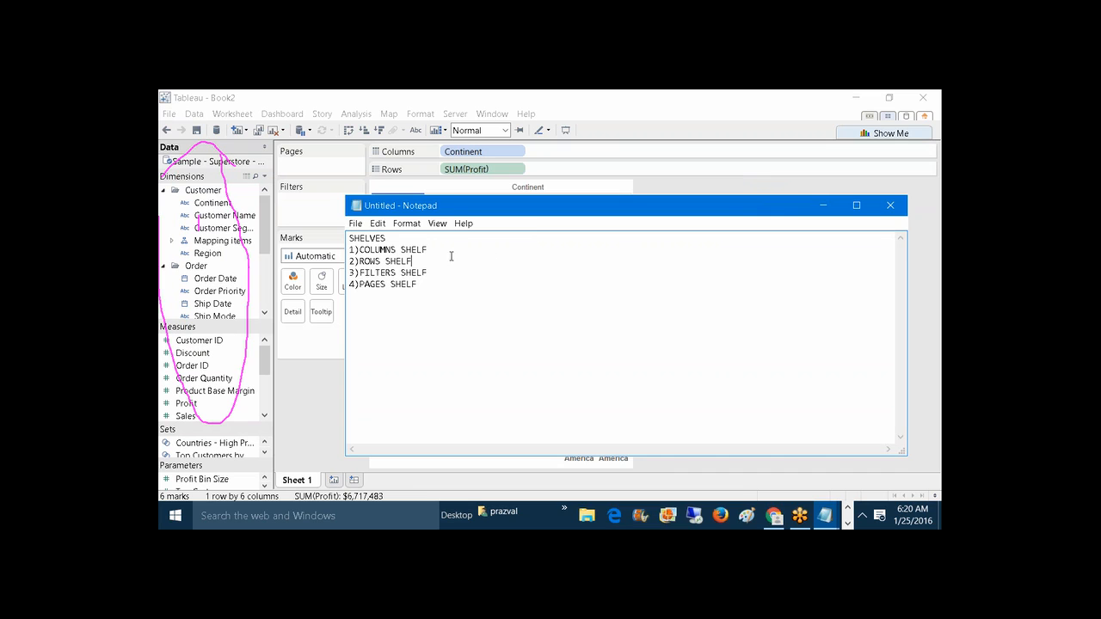
drag(429, 271, 349, 250)
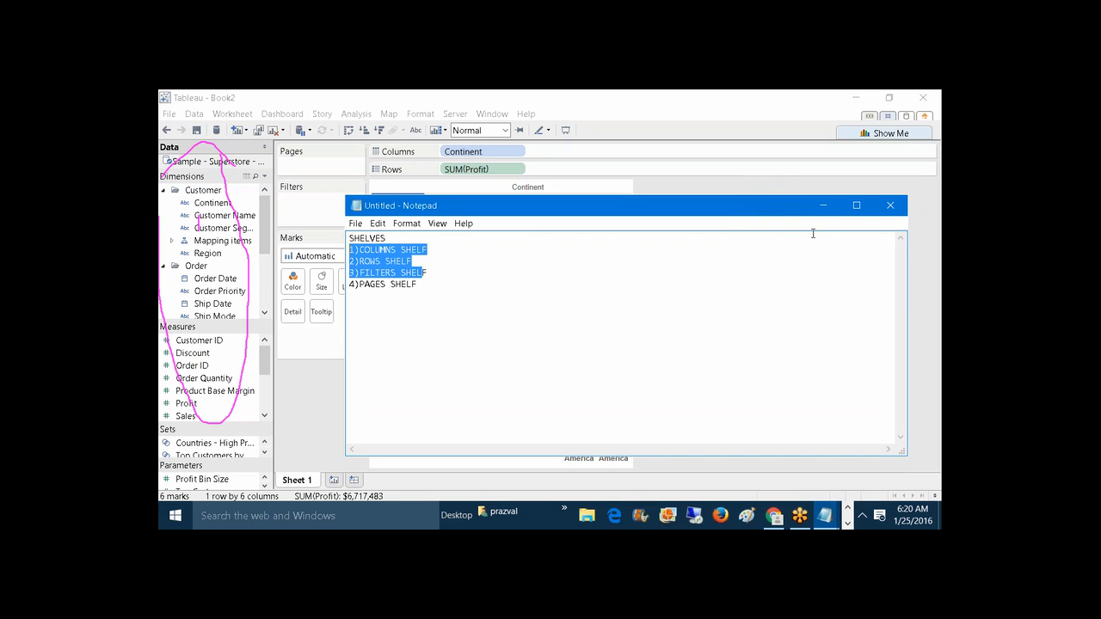
Return to Tableau and mark the shelves area as component 2 and the Marks card as component 3
click(822, 204)
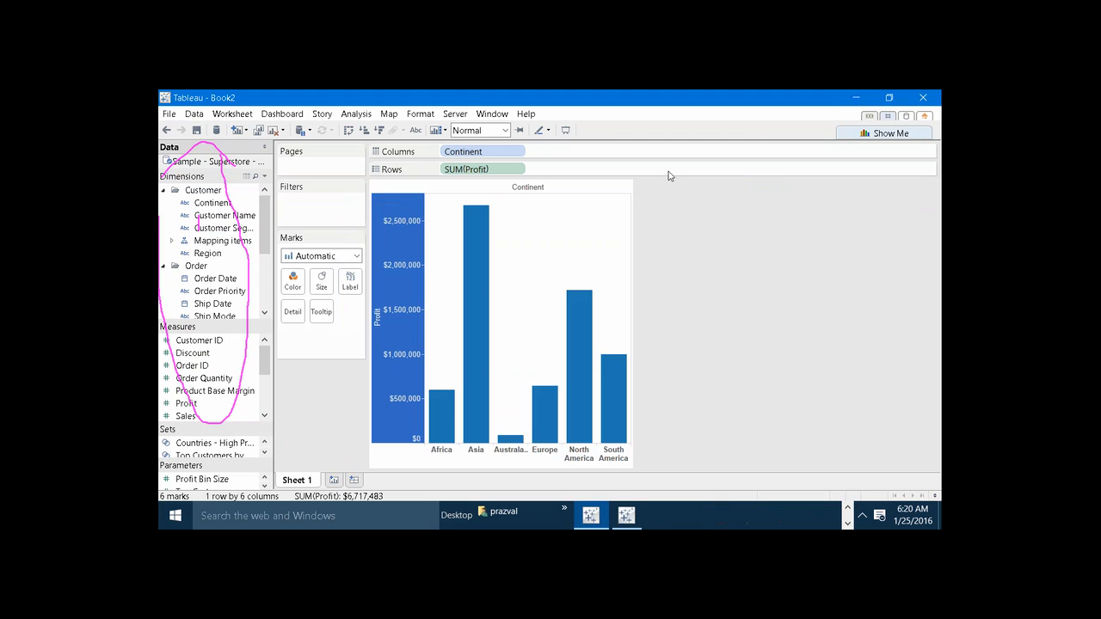
click(616, 120)
mouse_move(270, 208)
mouse_down()
mouse_move(418, 177)
mouse_move(391, 139)
mouse_move(280, 153)
mouse_move(312, 204)
mouse_move(327, 169)
mouse_move(320, 183)
mouse_move(342, 177)
mouse_up()
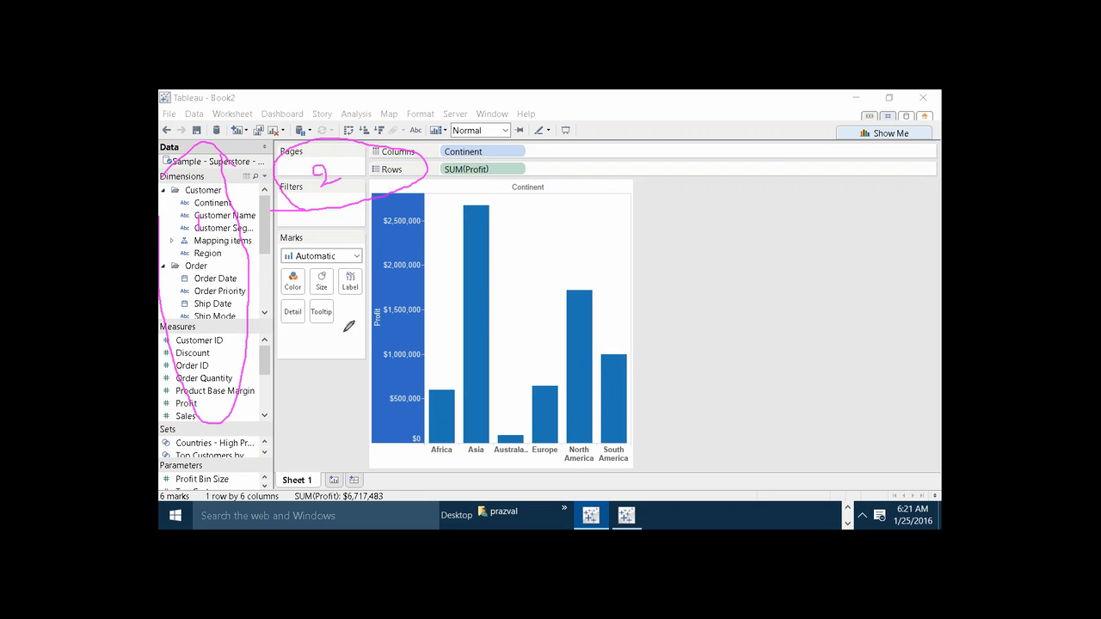
mouse_move(285, 336)
mouse_down()
mouse_move(323, 335)
mouse_move(366, 261)
mouse_move(297, 220)
mouse_move(271, 245)
mouse_move(294, 328)
mouse_up()
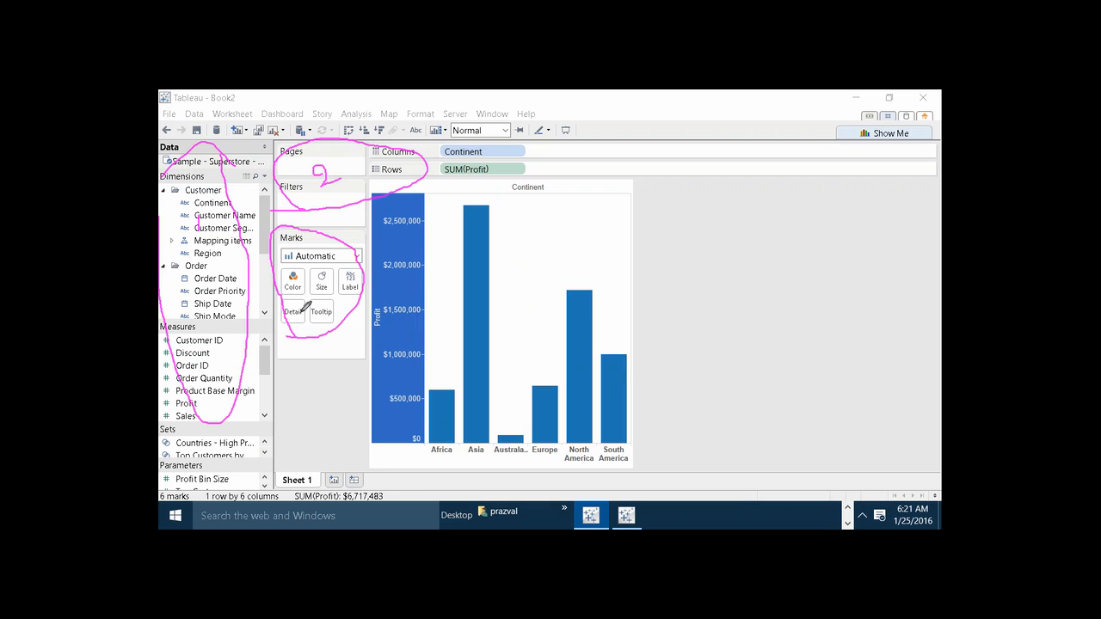
mouse_move(298, 272)
mouse_down()
mouse_move(320, 286)
mouse_move(303, 297)
mouse_up()
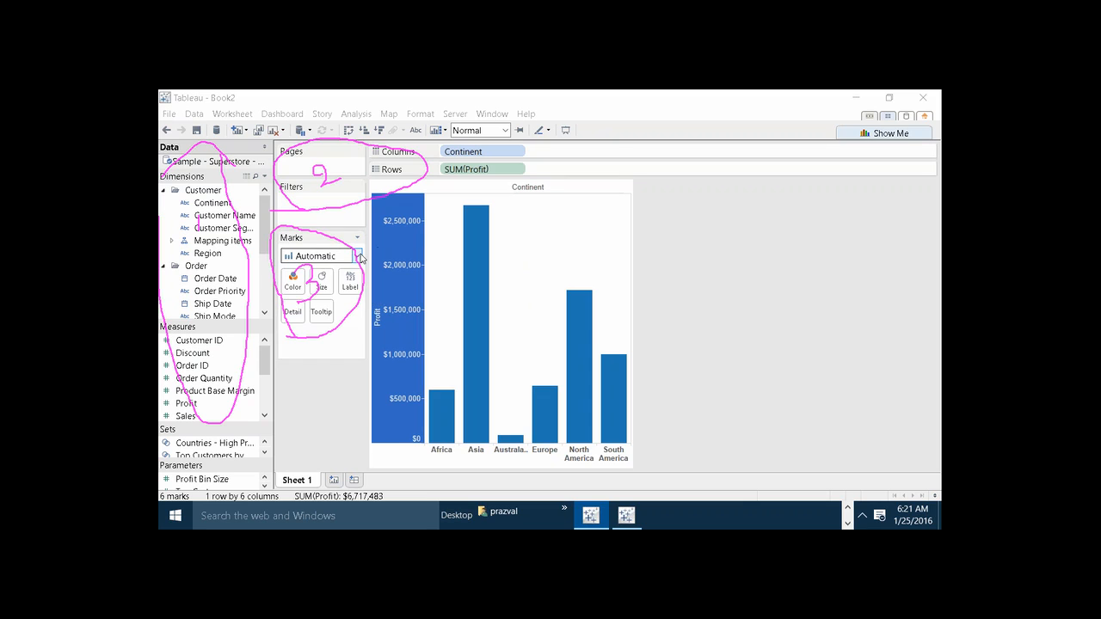
Change the chart's mark type to Circle, with Continent on Color and Profit on Size
click(357, 258)
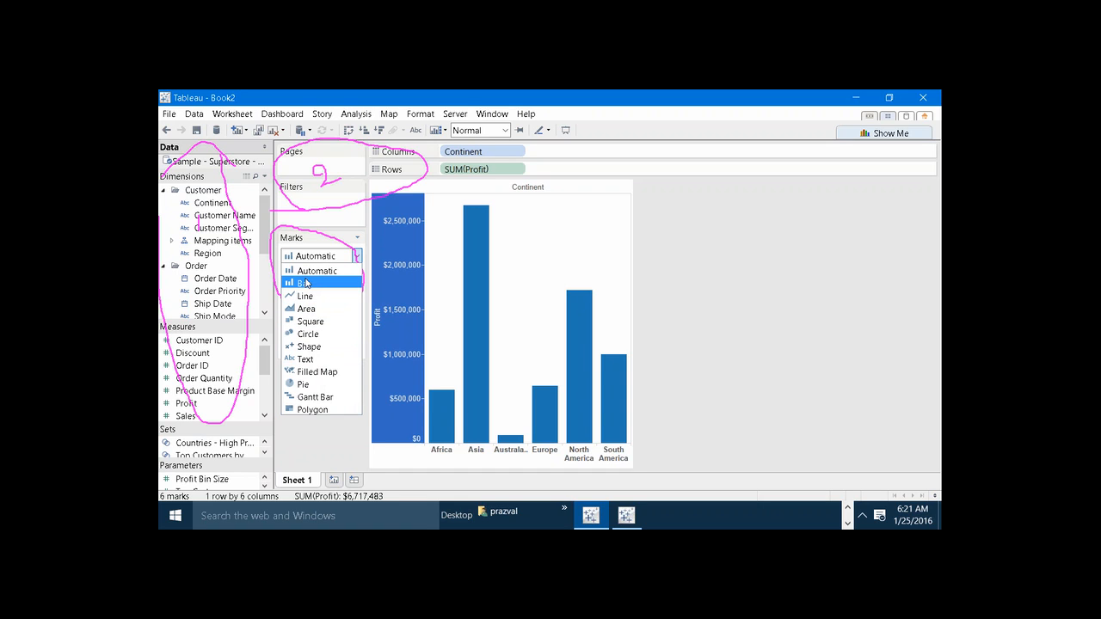
click(313, 336)
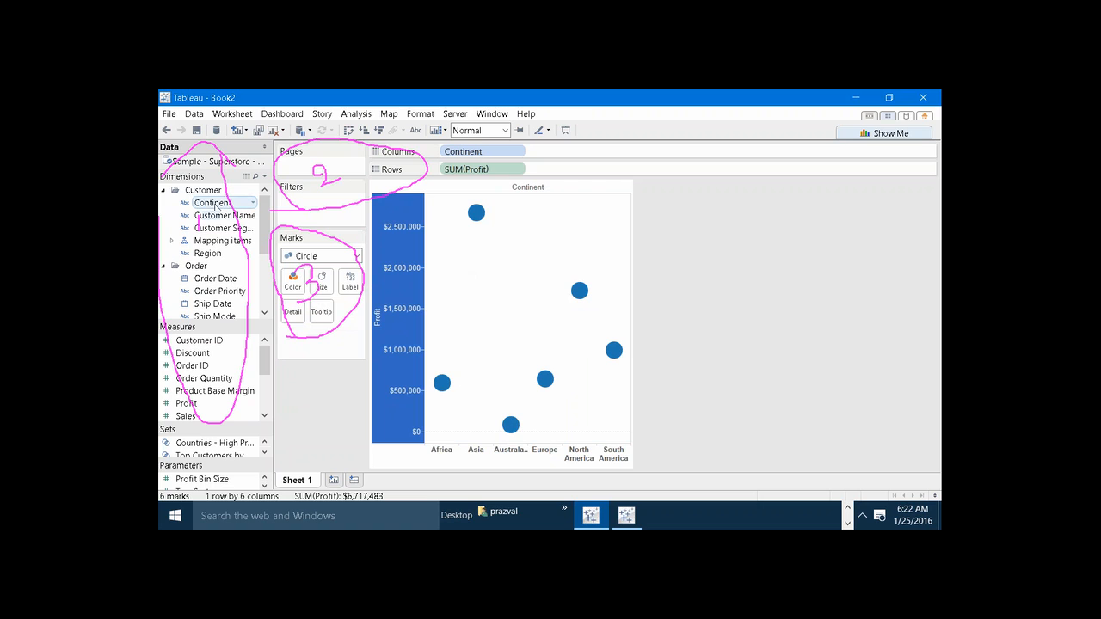
drag(211, 203, 292, 280)
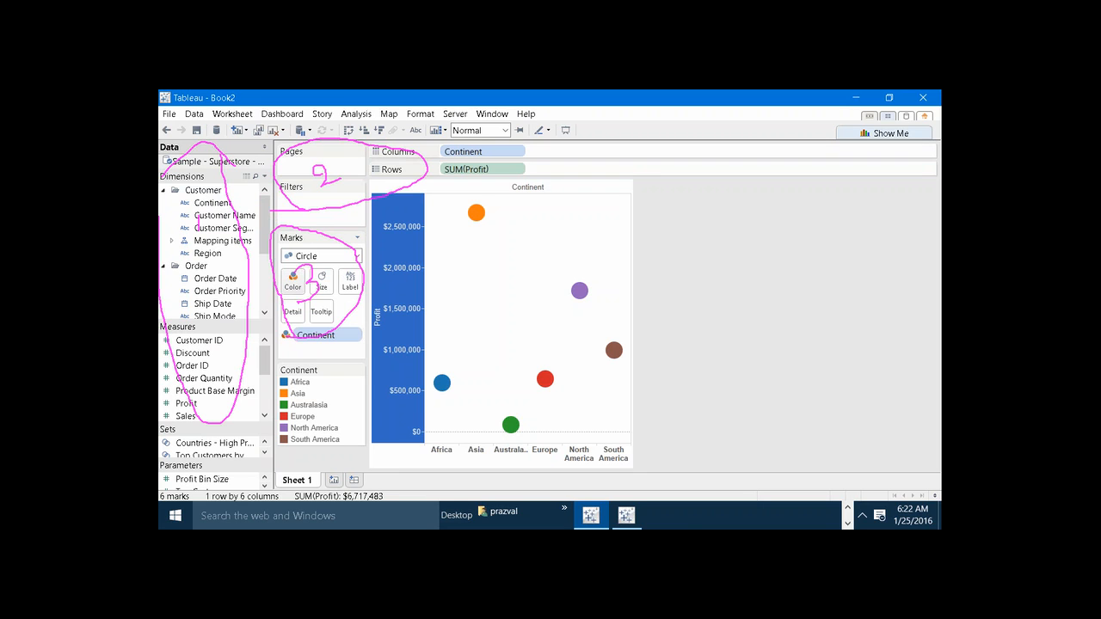
mouse_move(439, 388)
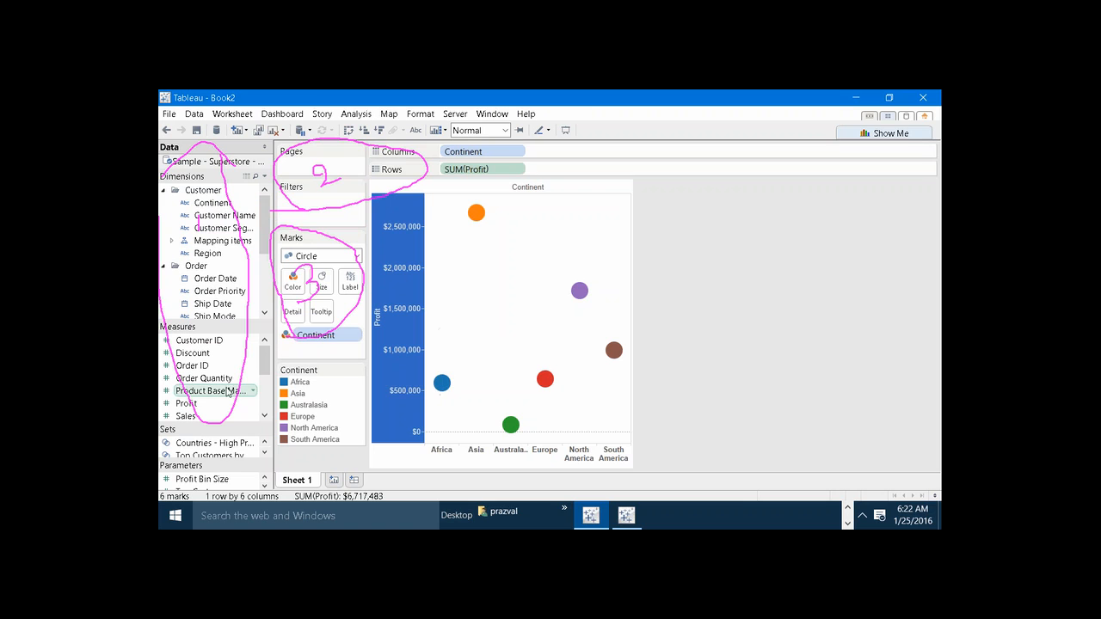
drag(194, 407, 325, 287)
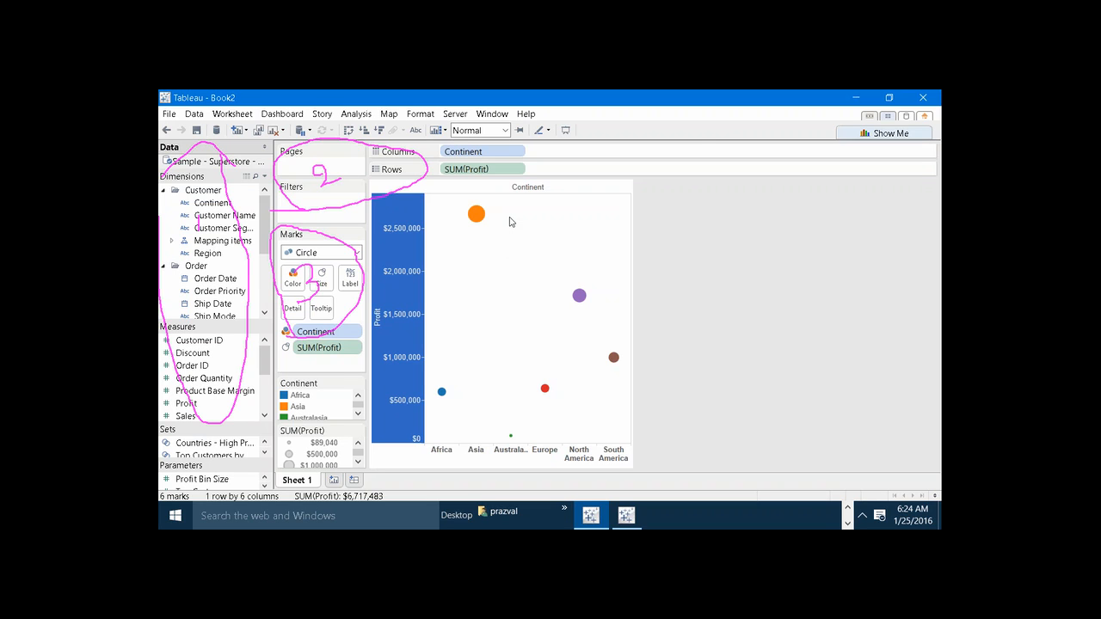
Reopen the shelves note in Notepad and add the heading "1.WORKSPACE COMPONENTS:-" above the SHELVES list
click(847, 511)
mouse_move(825, 516)
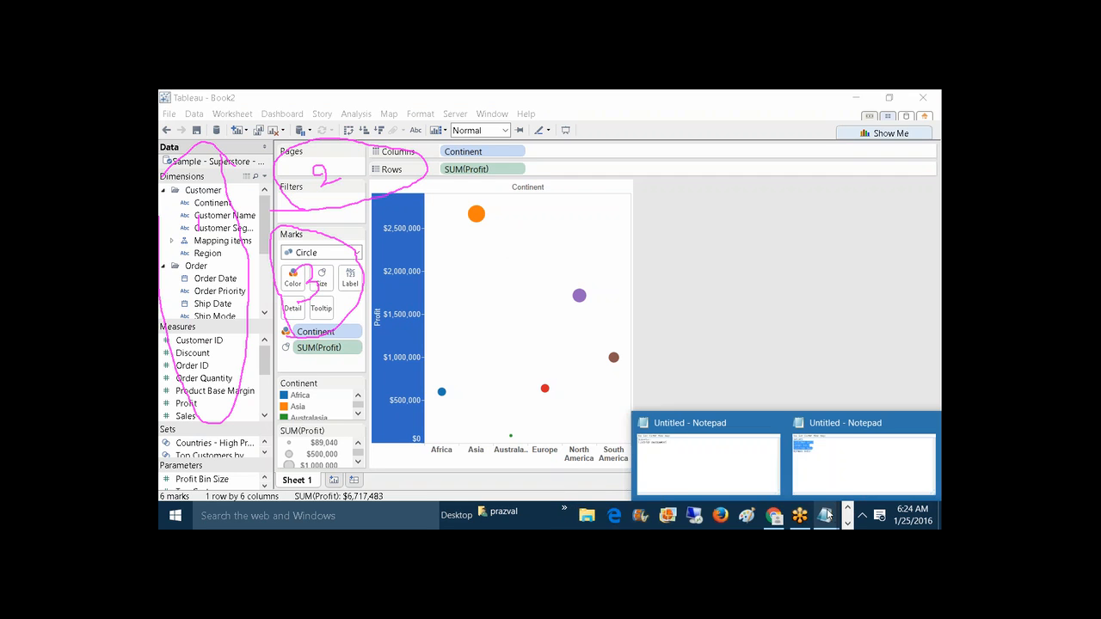
click(817, 487)
click(700, 394)
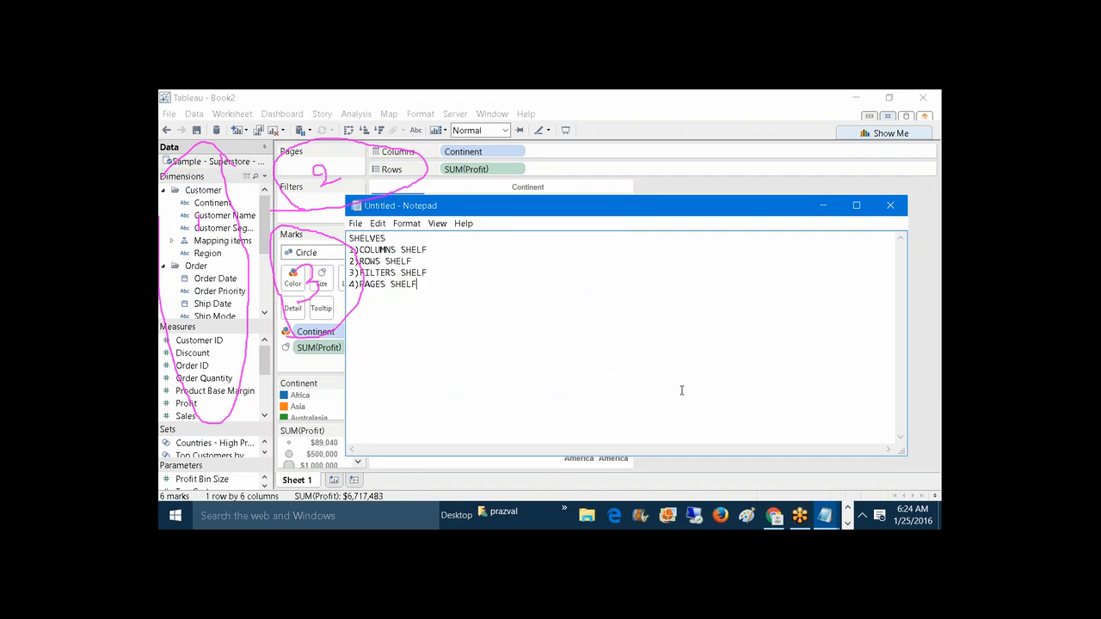
click(350, 239)
key(Return)
key(Return)
key(Return)
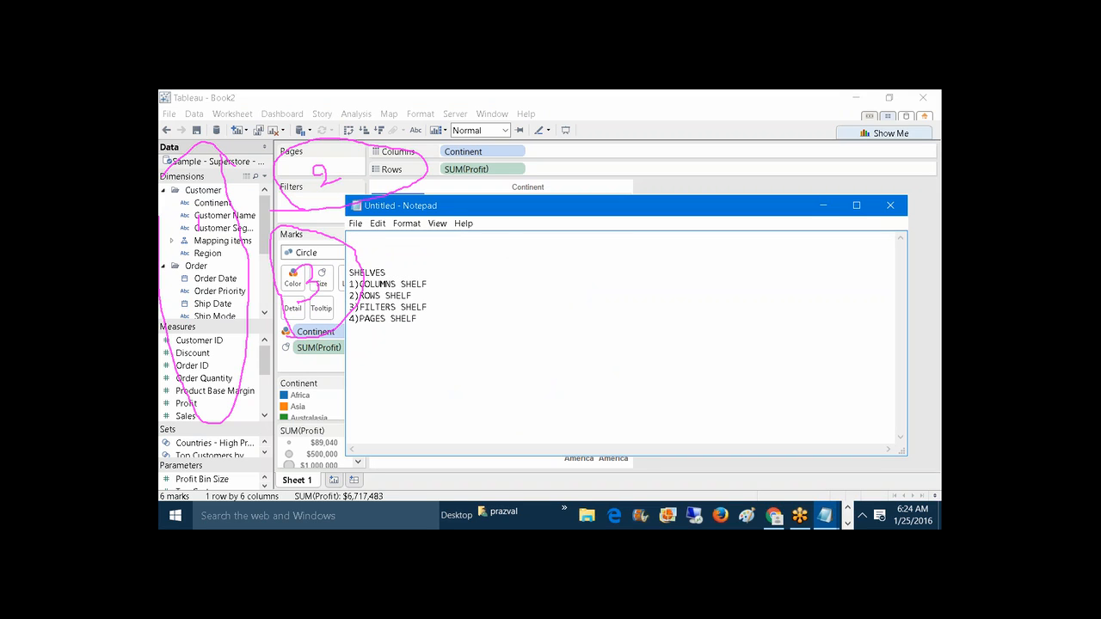
text(1.WORKSPACE COMPONENTS:-)
key(Return)
Add "1)DATA WINDOW" under the heading and number the SHELVES line as item 2)
text(1)DAT)
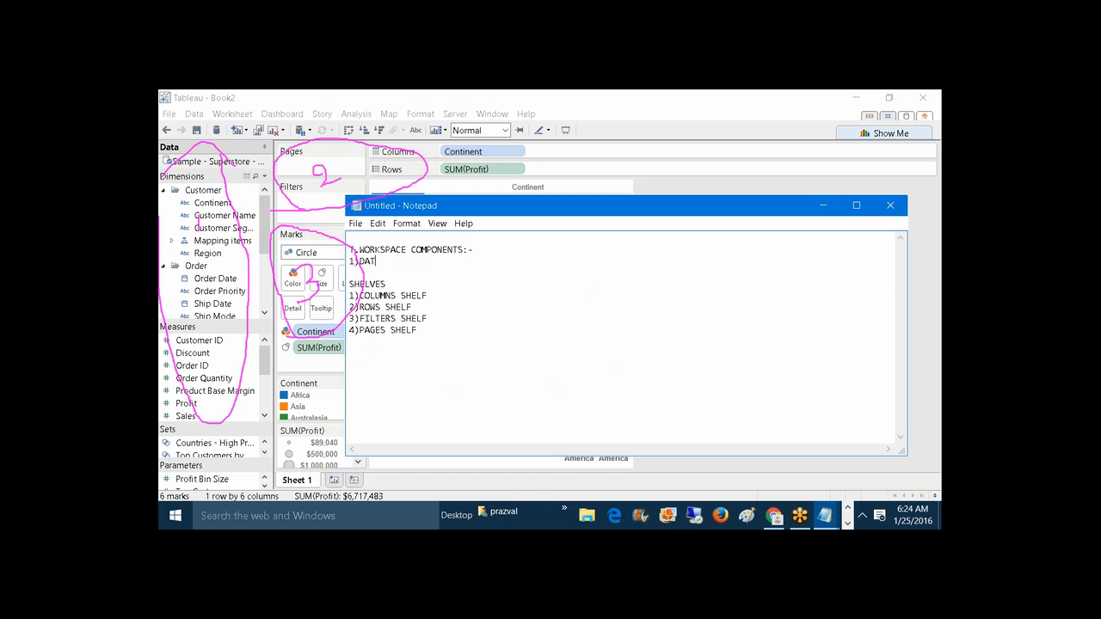
text(A WINDOW)
key(Return)
text(2))
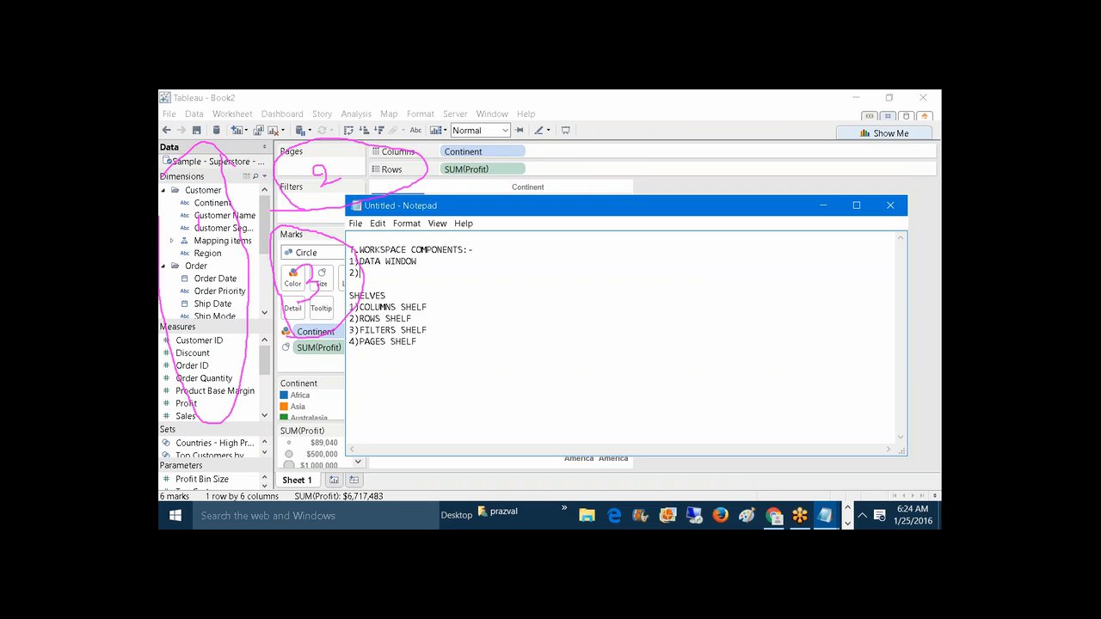
key(Delete)
key(Delete)
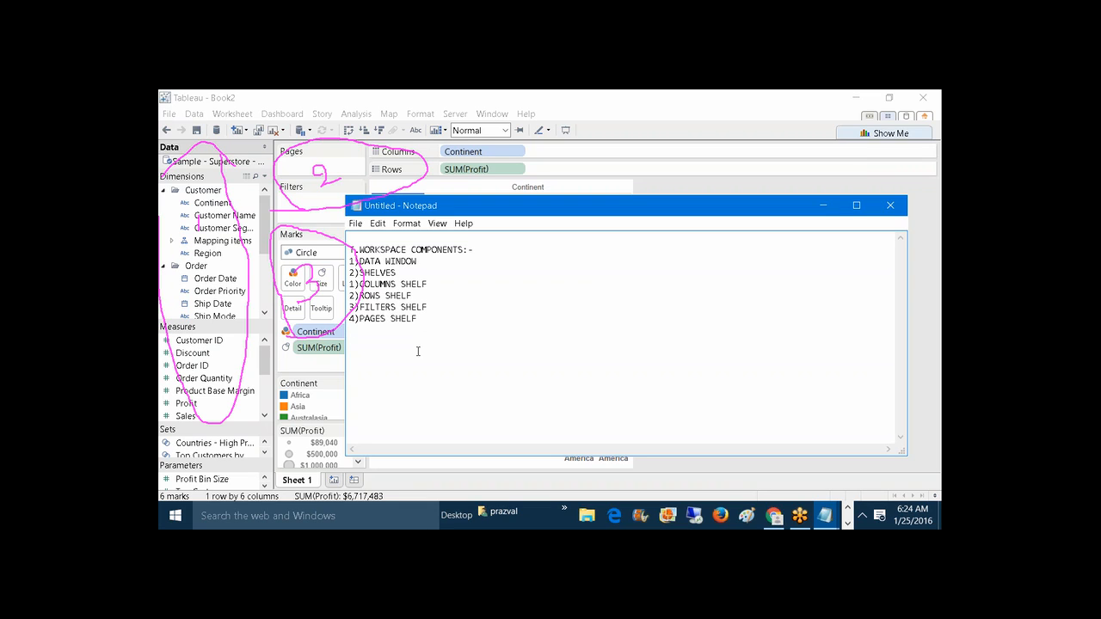
Add the items "3)MARKS CARD" and "4)SHEETS" below the shelves list, separated by blank lines
key(Return)
key(Return)
text(3)MARKS CARD)
key(Return)
key(Return)
text(4)SHEETS)
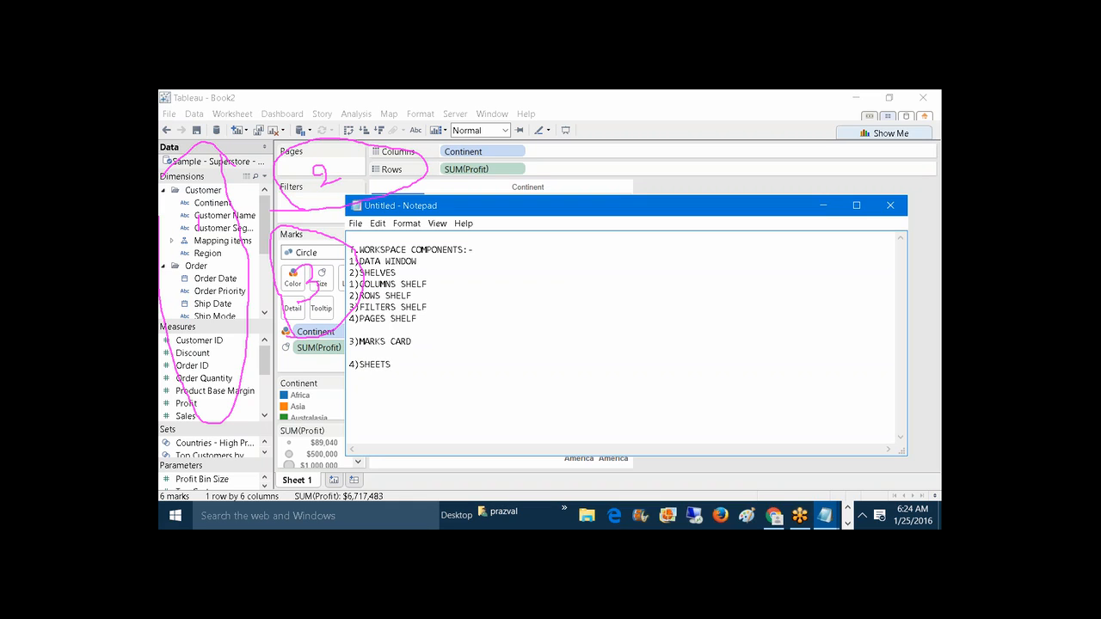
List "--1)WORKSHEET 2)DASHBOARD 3)STORYBOARD" under SHEETS and point out each sheet type
key(Return)
text(--1)WORKSHEET    2)DASHBOARD   3))
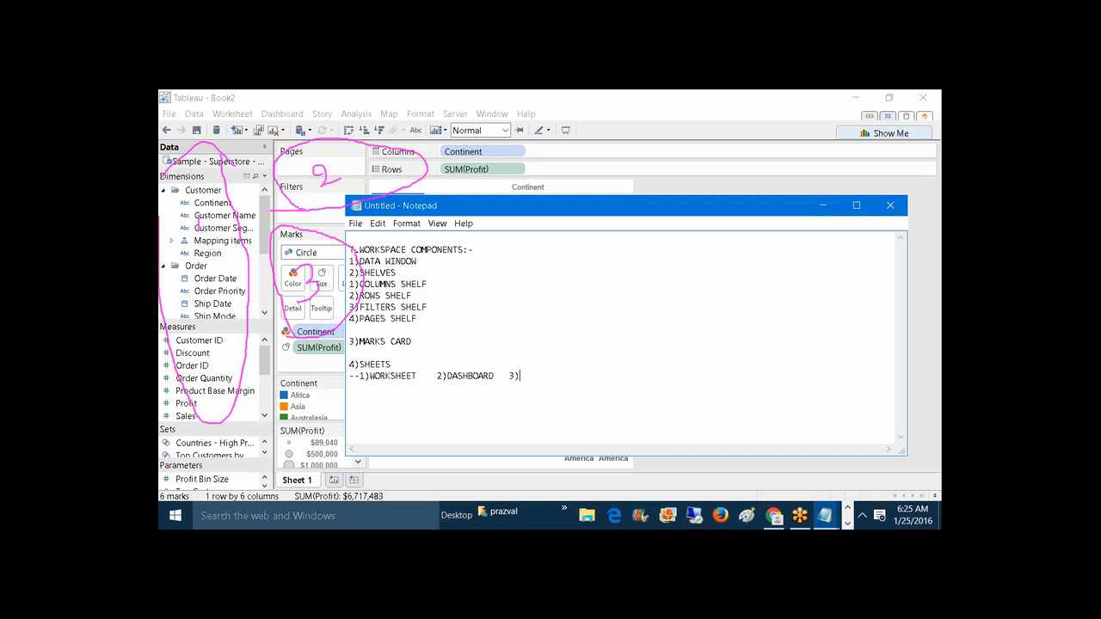
text(STORYBOARD)
click(419, 376)
drag(419, 375, 361, 381)
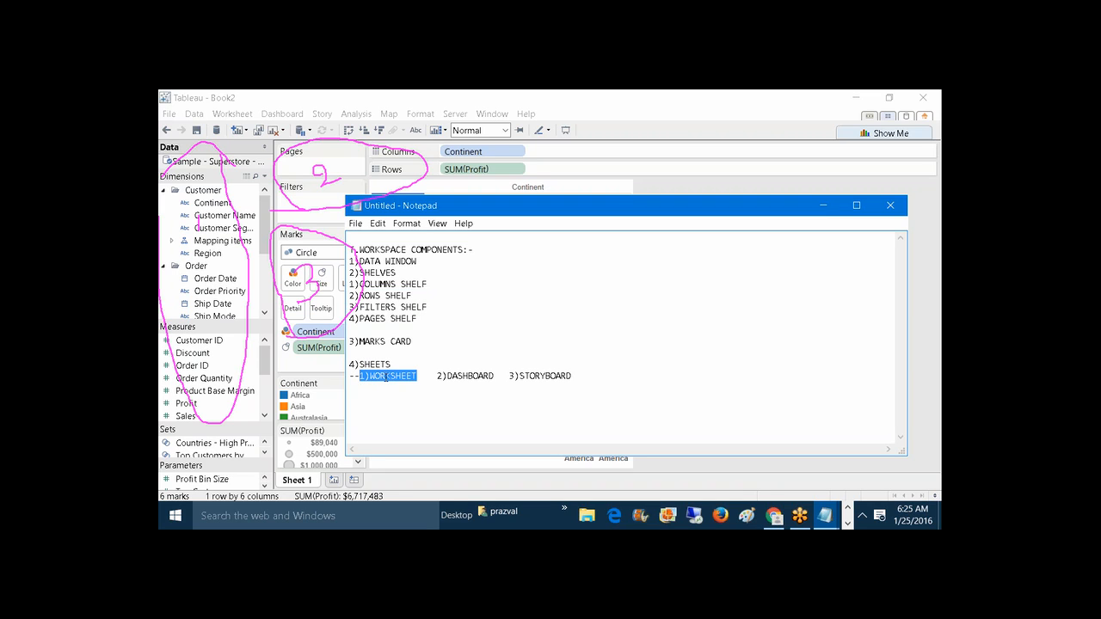
click(453, 379)
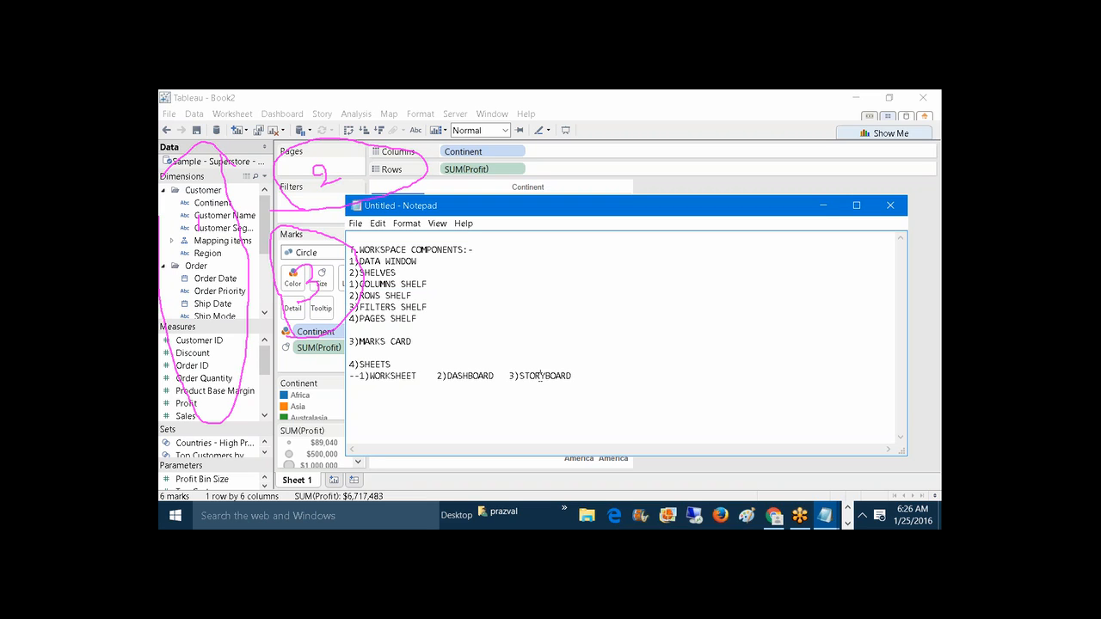
click(540, 376)
Return to Tableau and circle the Sheet 1 tab with the annotation pen
click(822, 205)
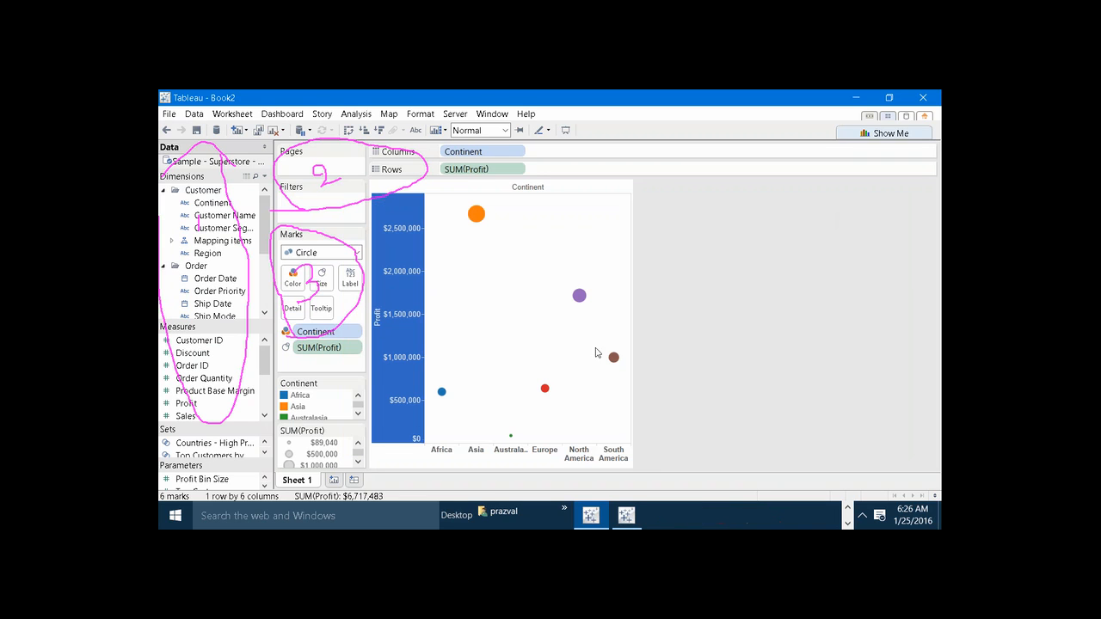
click(620, 132)
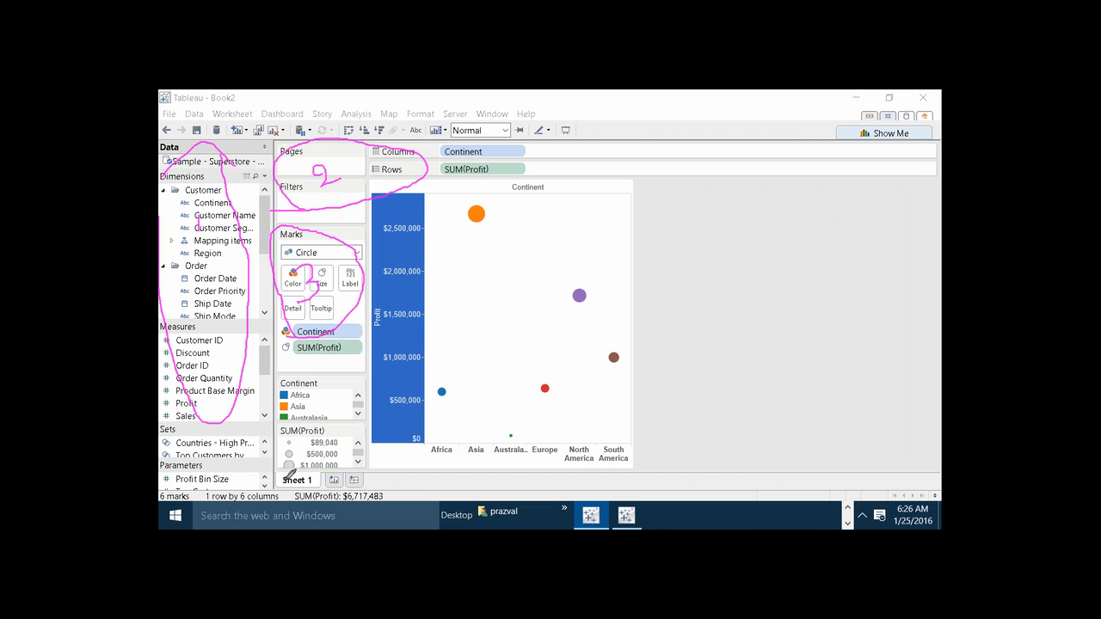
mouse_move(291, 478)
mouse_down()
mouse_move(315, 471)
mouse_move(292, 464)
mouse_move(285, 479)
mouse_move(305, 476)
mouse_up()
Add a new worksheet and build a bar chart with Region on Rows and Sales on Columns
click(333, 483)
click(332, 481)
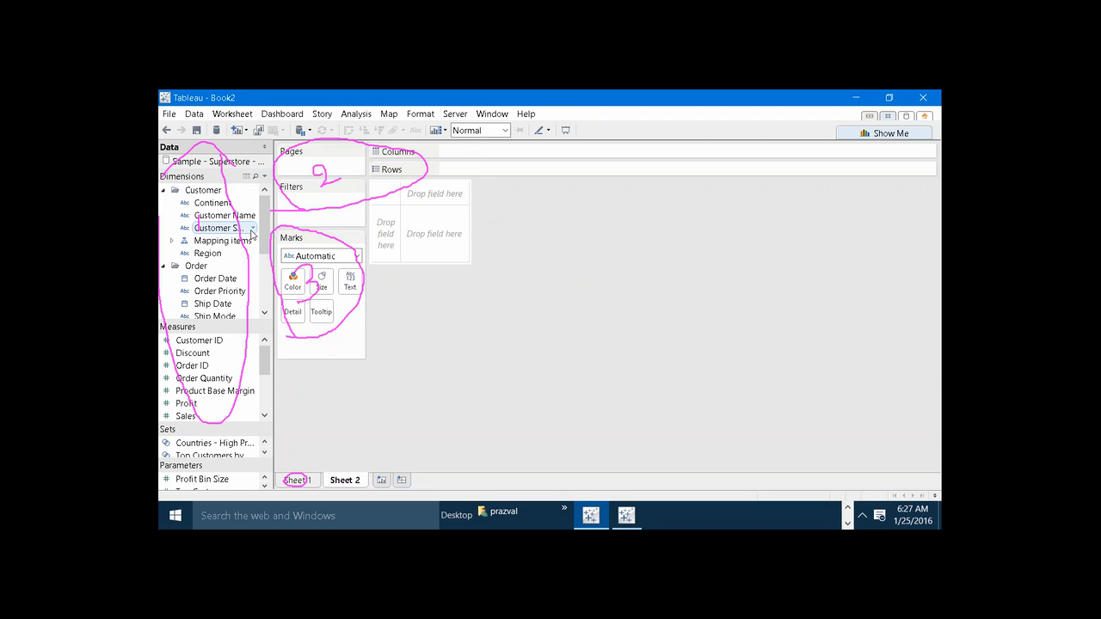
drag(208, 253, 482, 171)
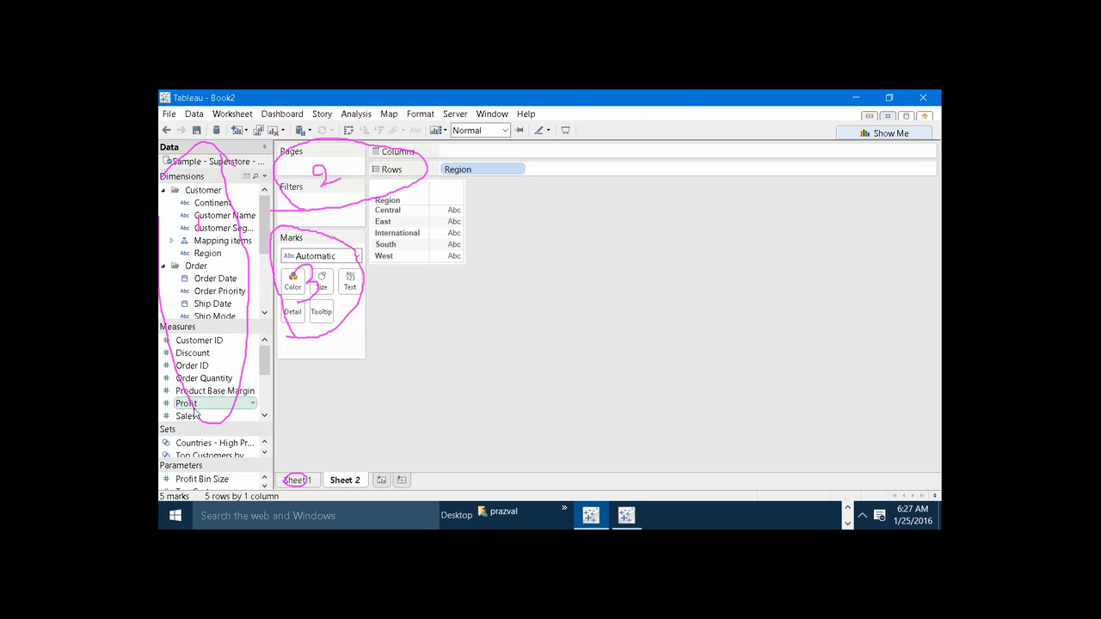
drag(189, 416, 478, 153)
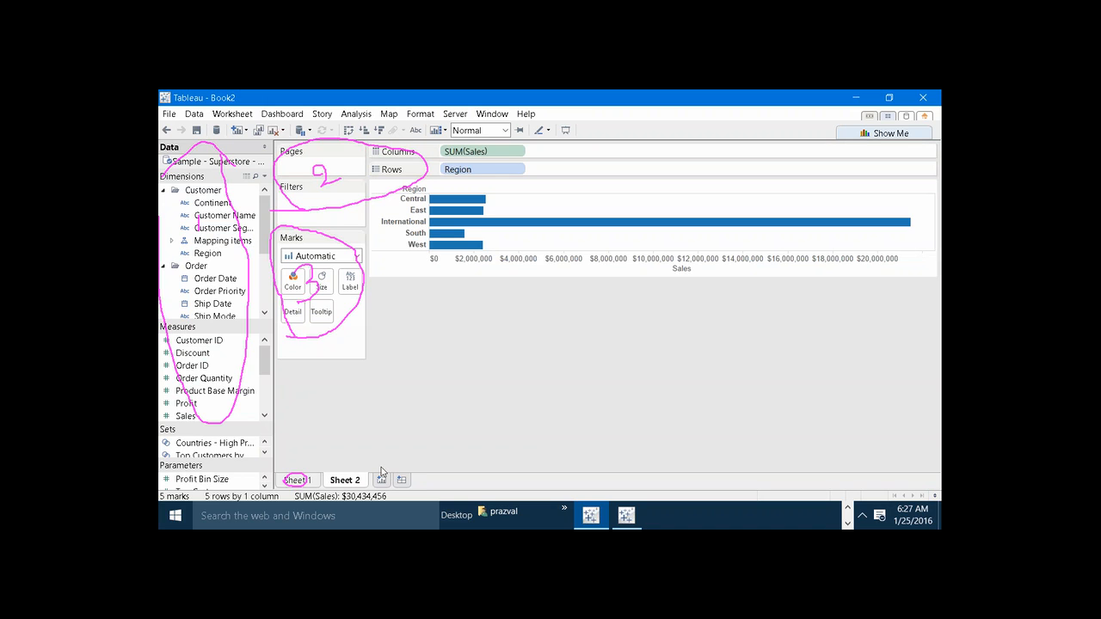
Circle the workbook name Book2 with the annotation pen and create a dashboard containing Sheet 1 and Sheet 2
click(615, 129)
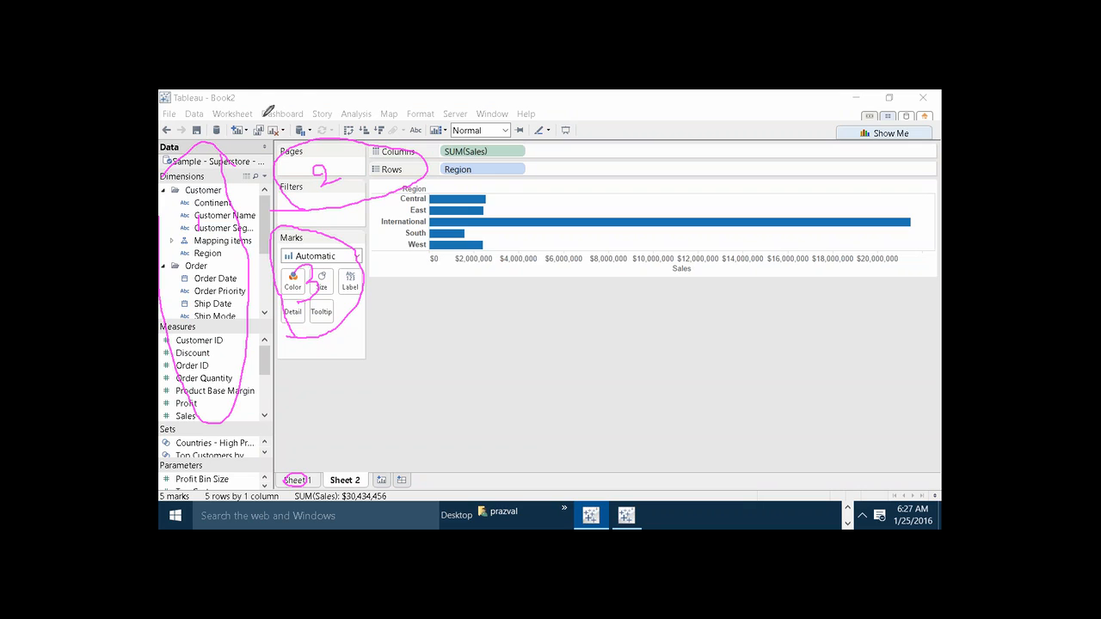
mouse_move(257, 101)
mouse_down()
mouse_move(219, 102)
mouse_move(214, 92)
mouse_move(251, 100)
mouse_up()
click(400, 480)
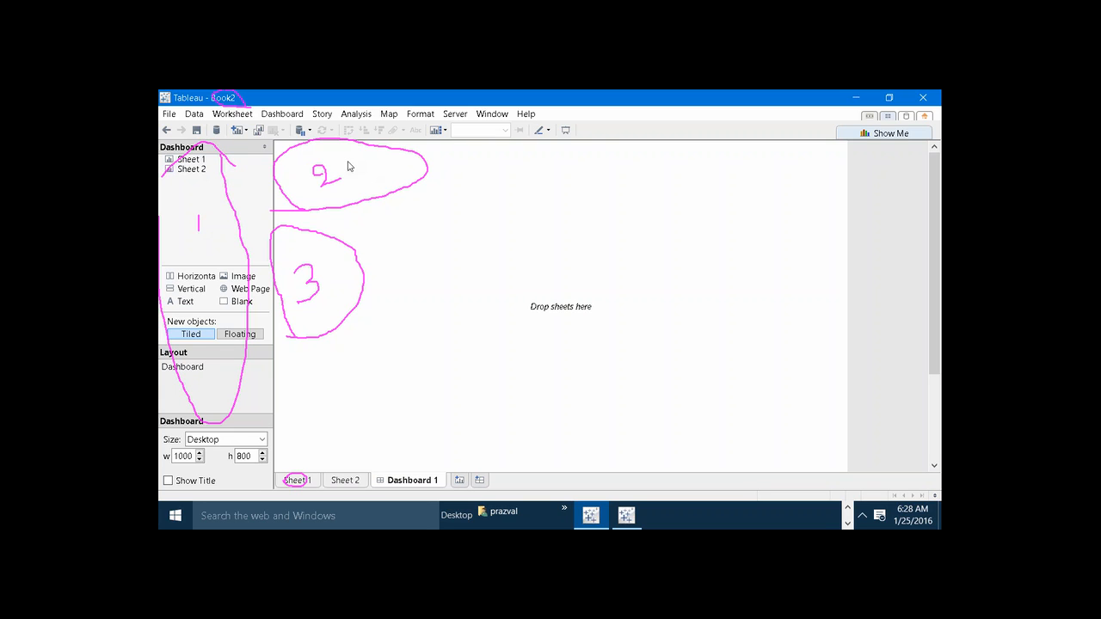
drag(206, 166, 545, 361)
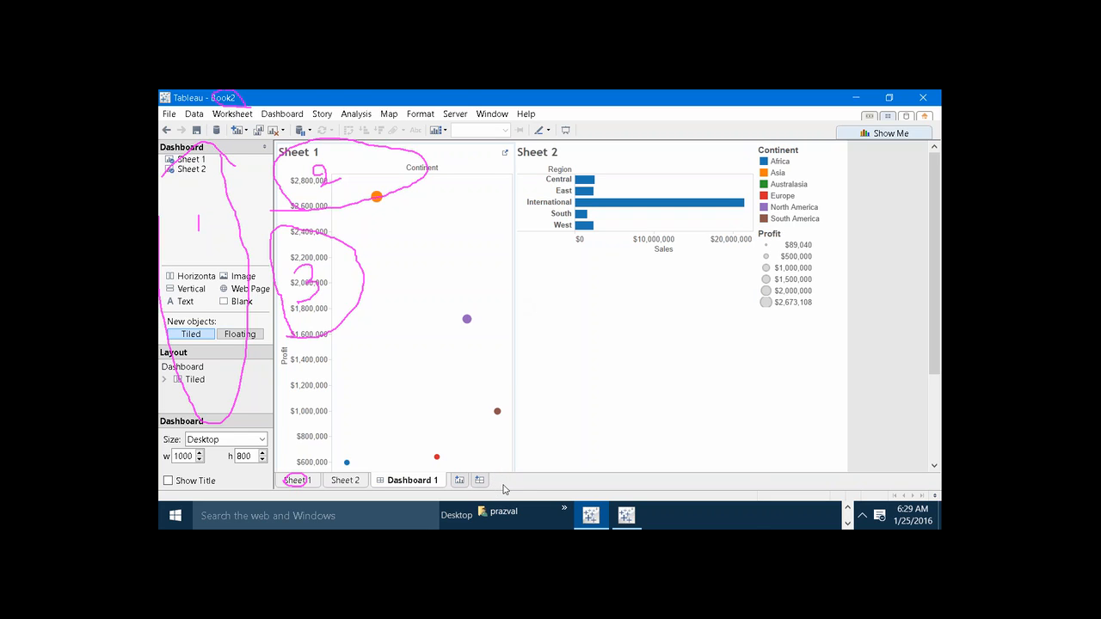
Create a new story with Sheet 1 and Dashboard 1 as story points, and switch between the two points
click(322, 115)
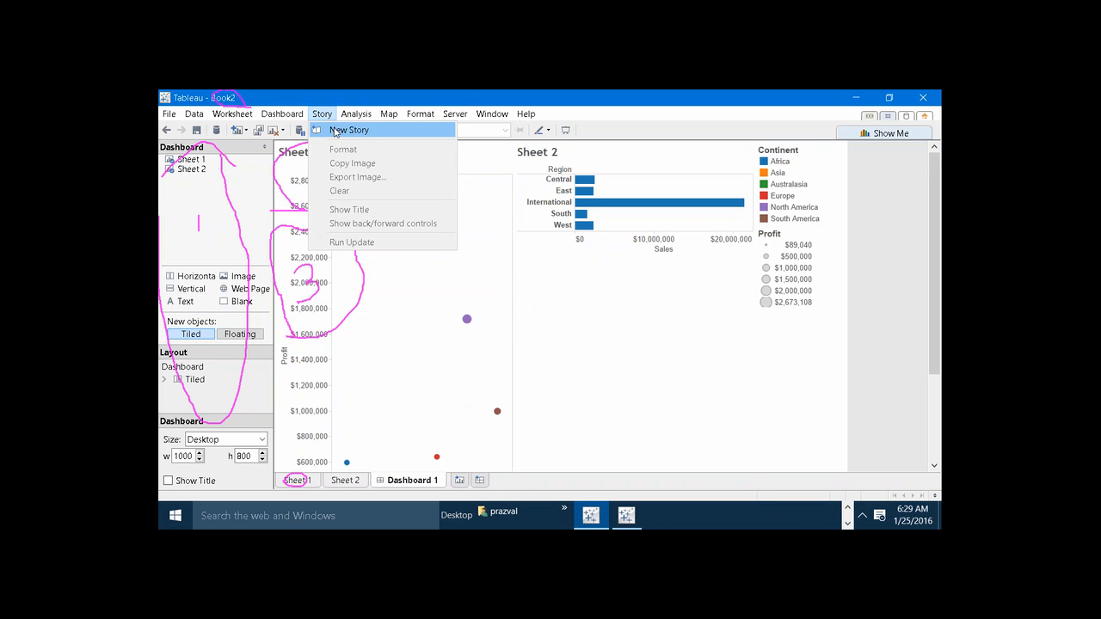
click(336, 131)
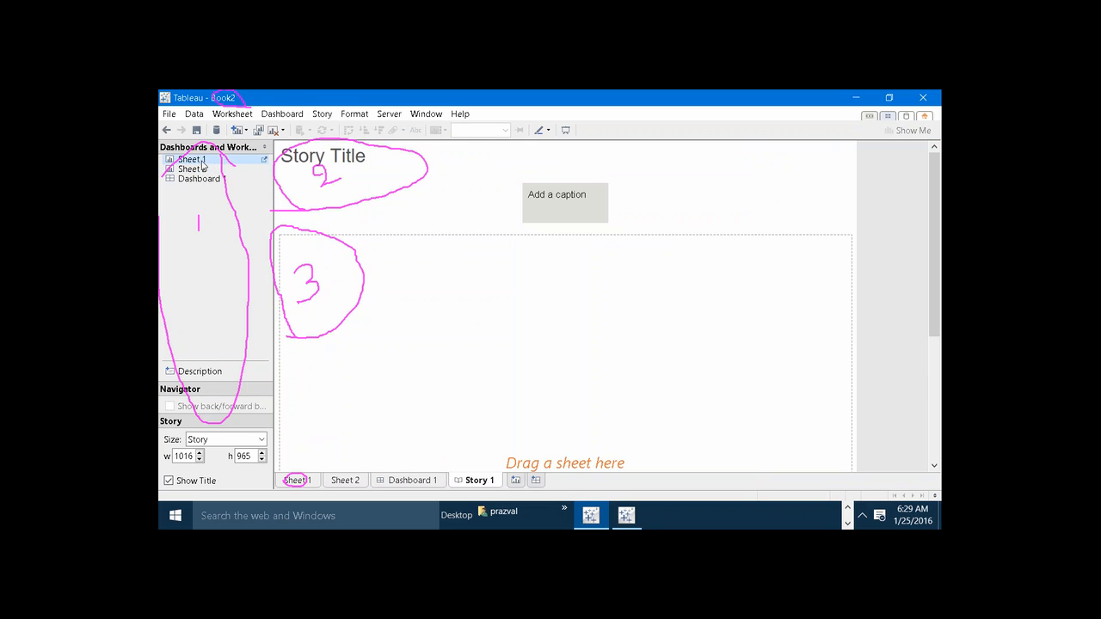
drag(196, 161, 375, 312)
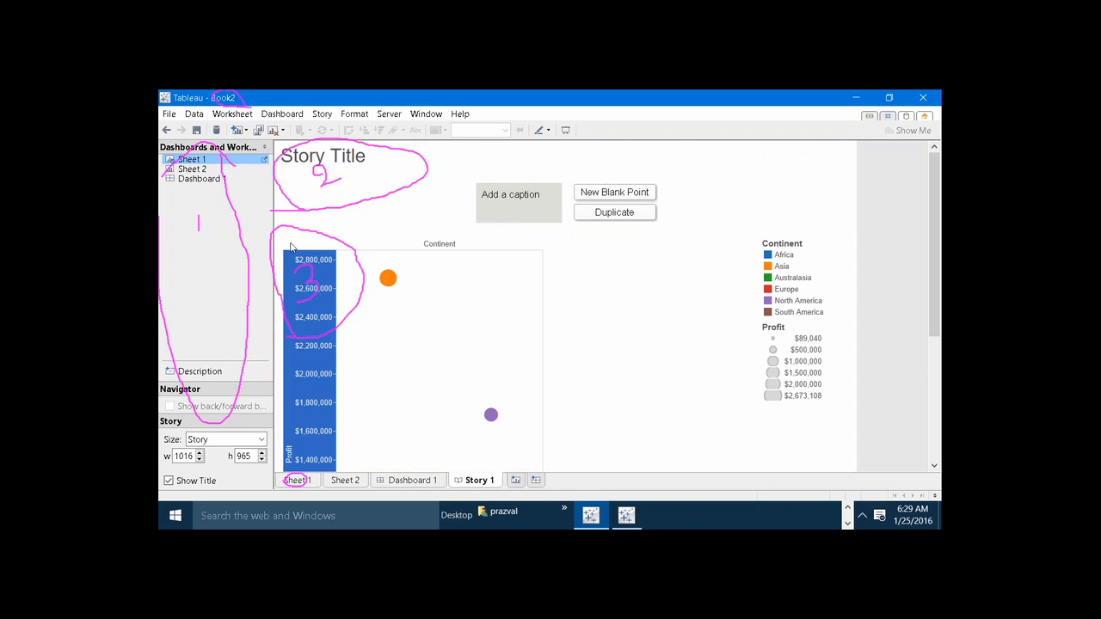
click(200, 169)
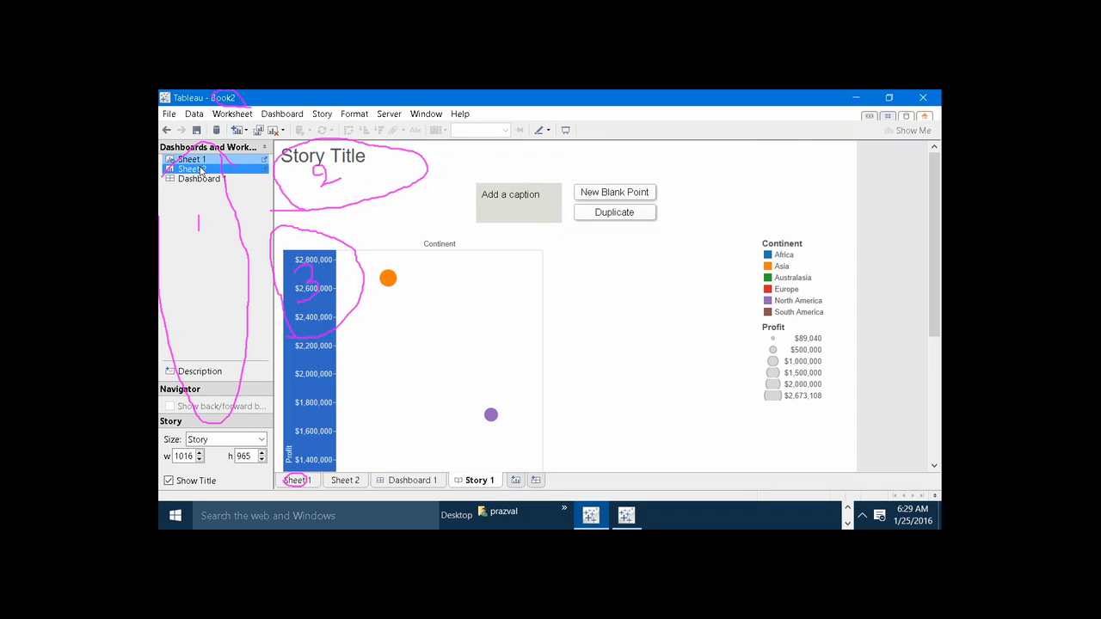
click(585, 198)
drag(210, 181, 404, 319)
click(474, 214)
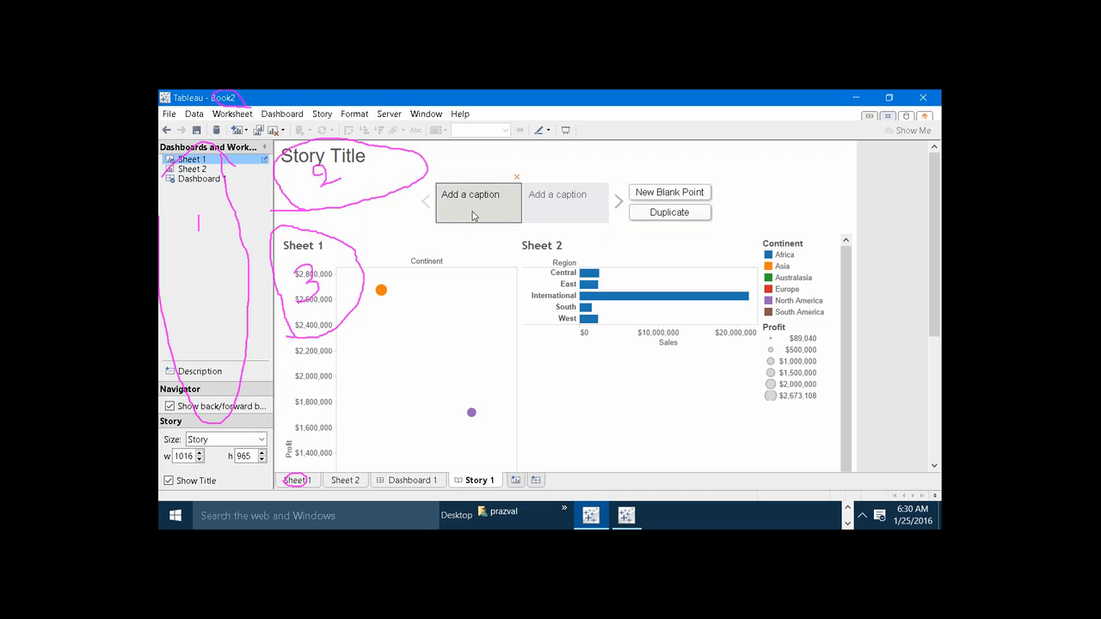
click(544, 218)
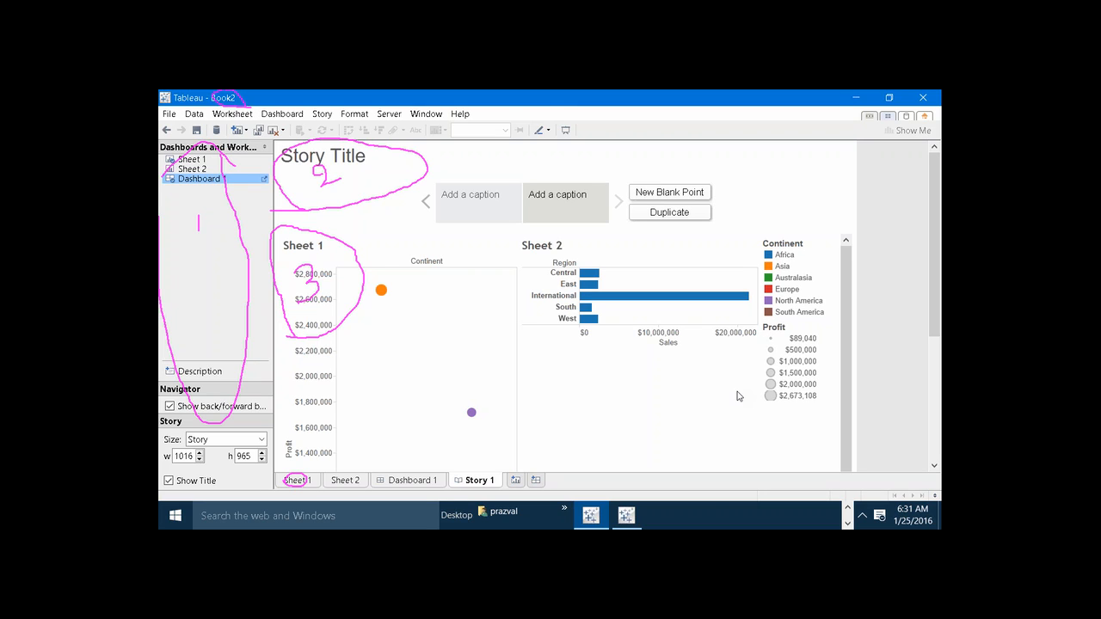
Review Sheet 1, Dashboard 1 and Story 1, and look at the sheet creation options in the Book1 window
click(314, 482)
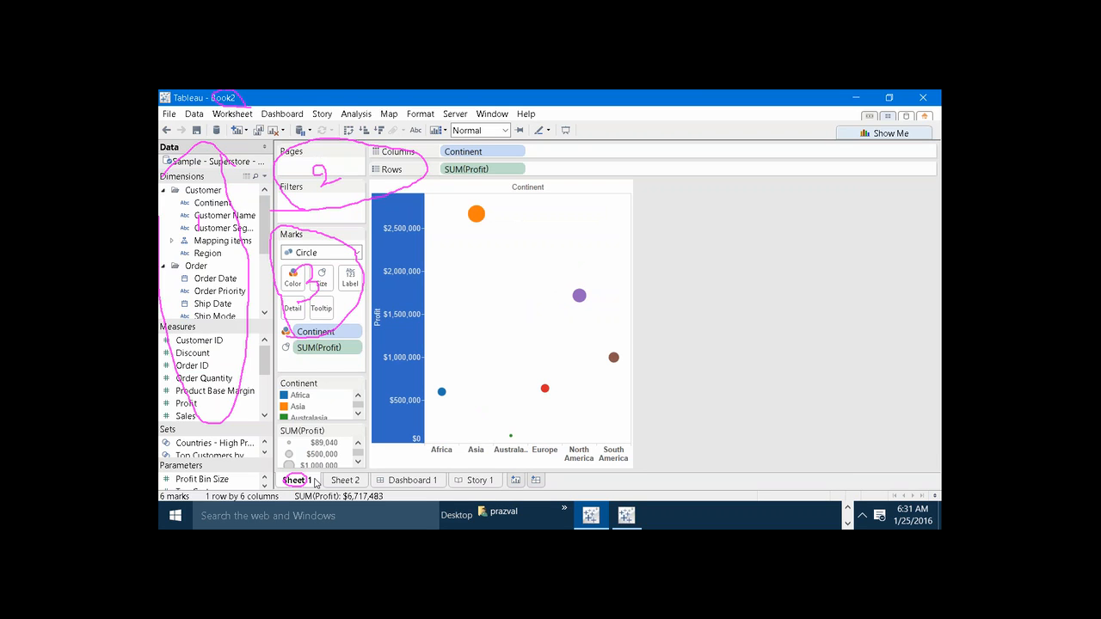
click(397, 485)
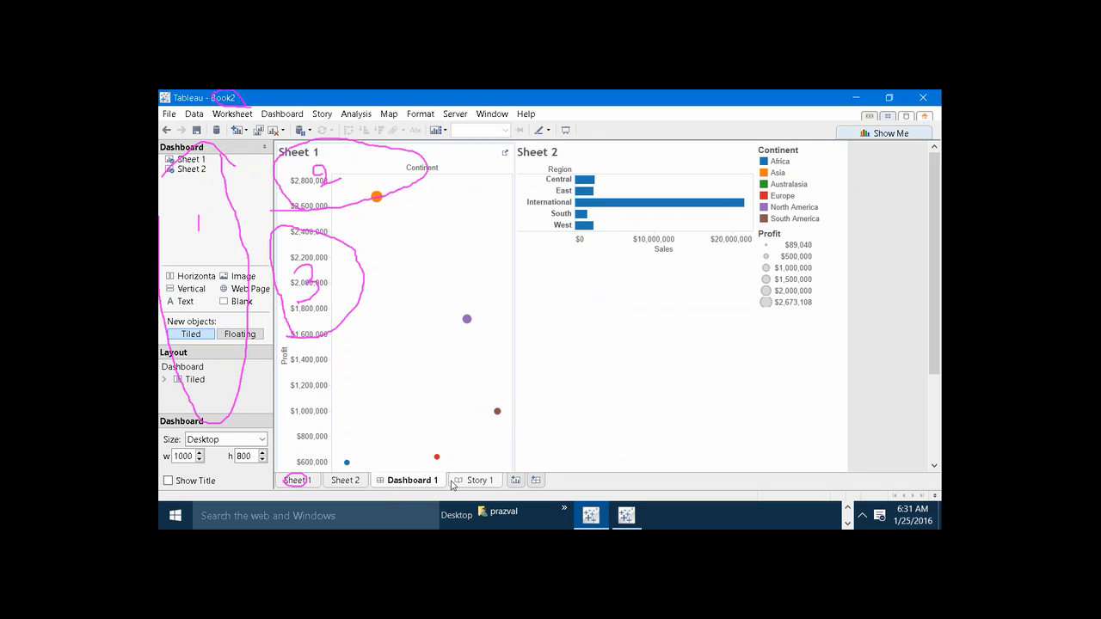
click(452, 485)
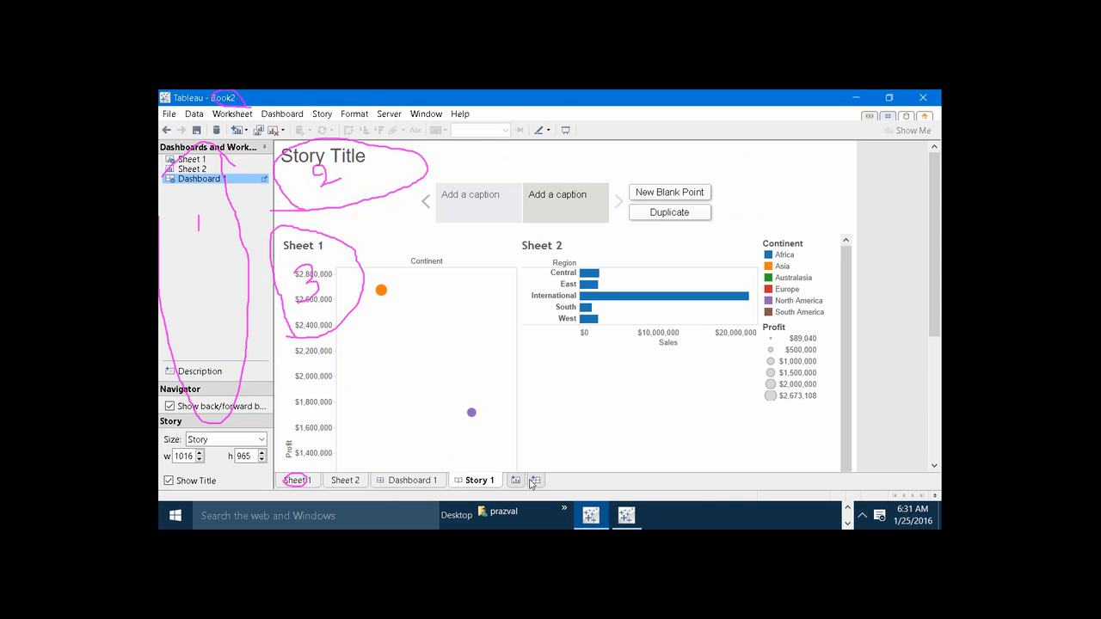
click(625, 516)
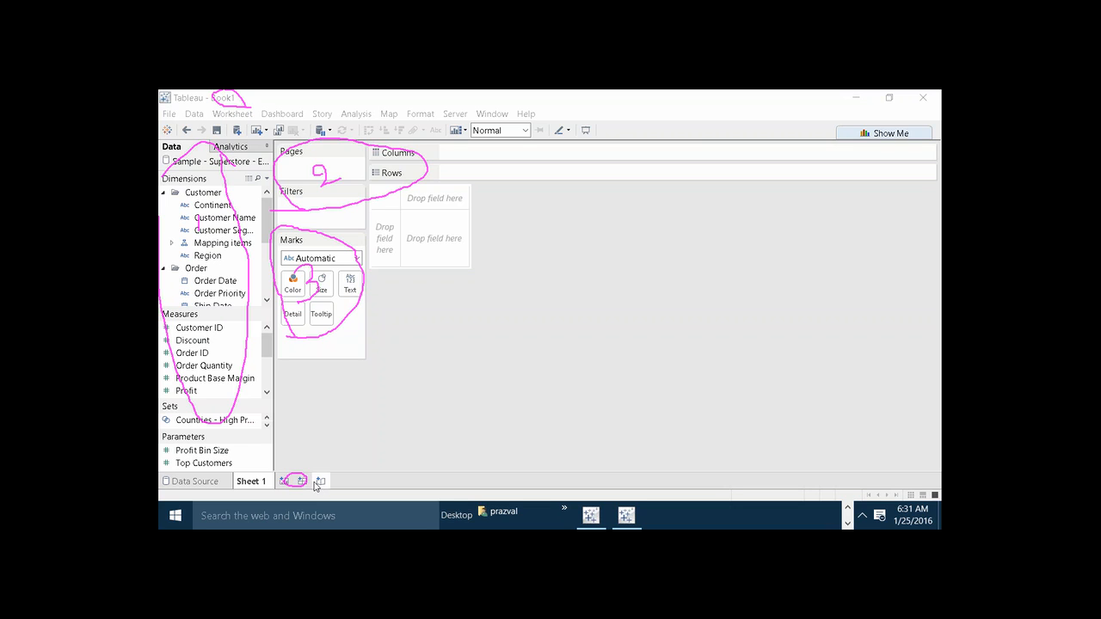
click(855, 99)
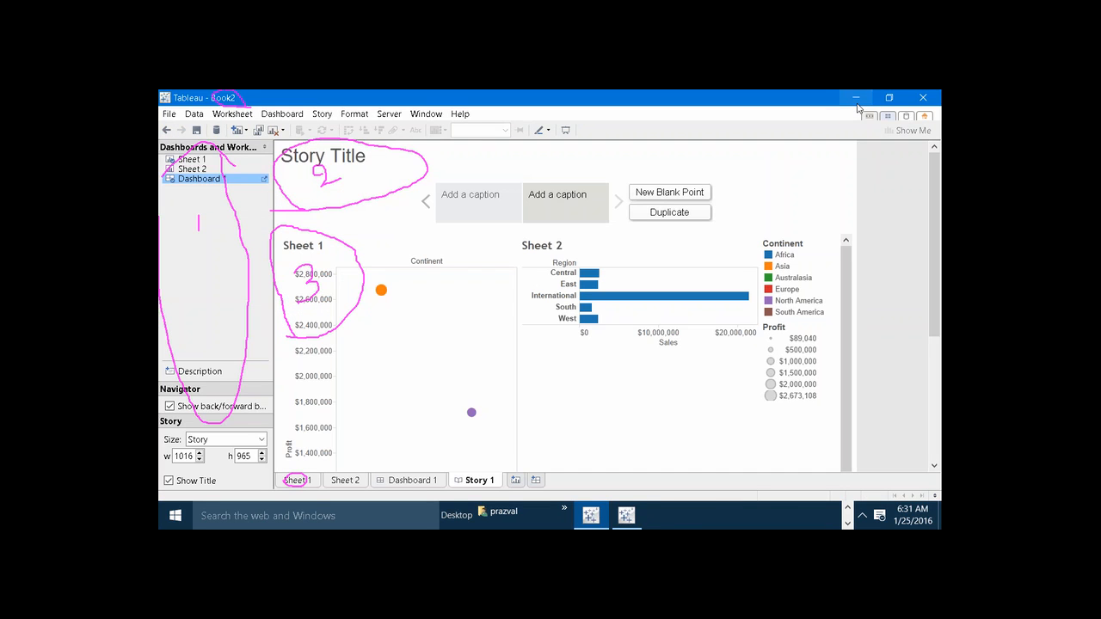
Start another Tableau instance to view its empty workspace, and return to the workbook containing Story 1
click(857, 102)
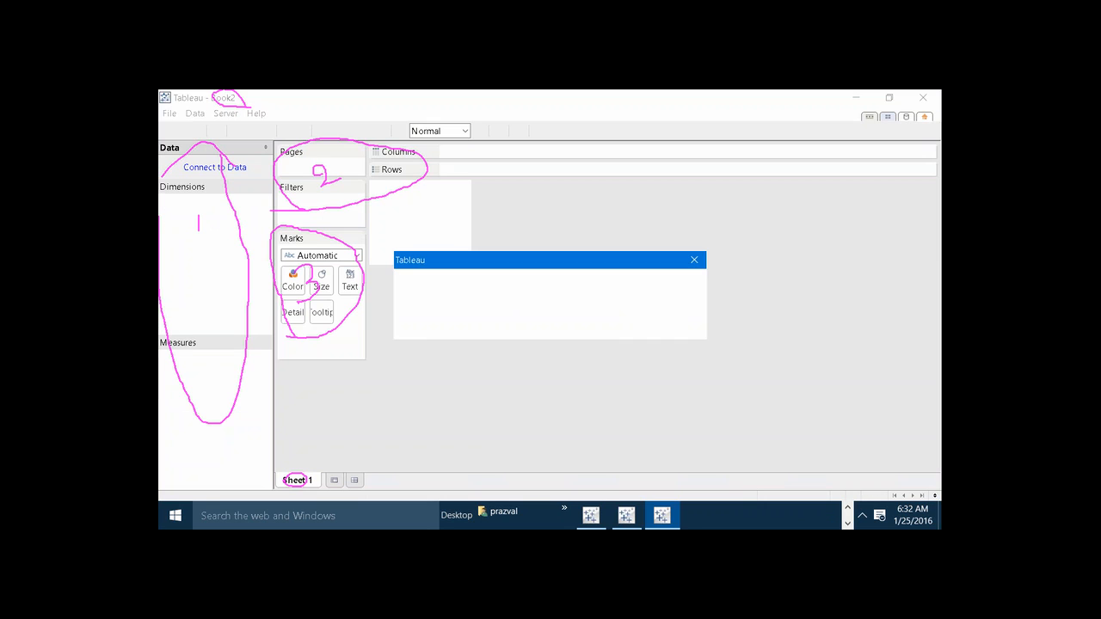
click(609, 325)
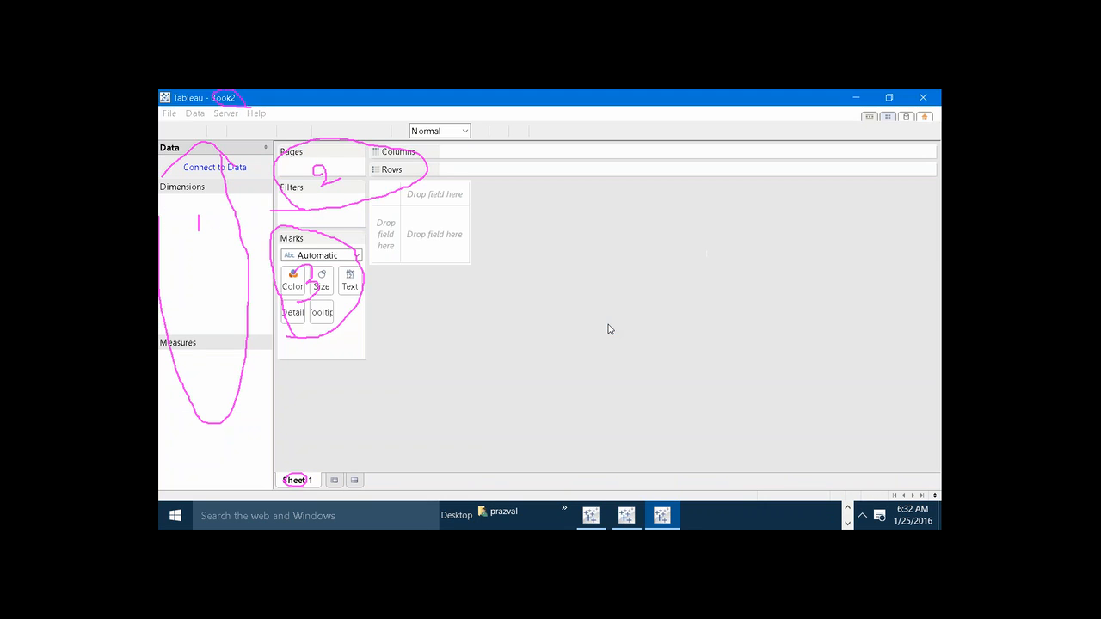
click(615, 325)
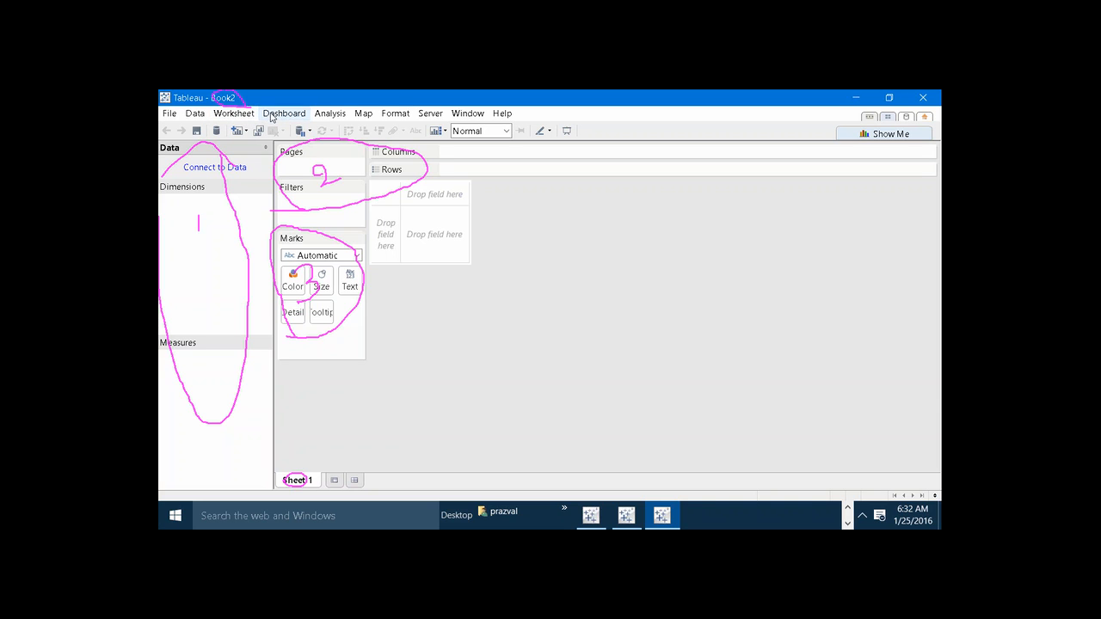
mouse_move(636, 518)
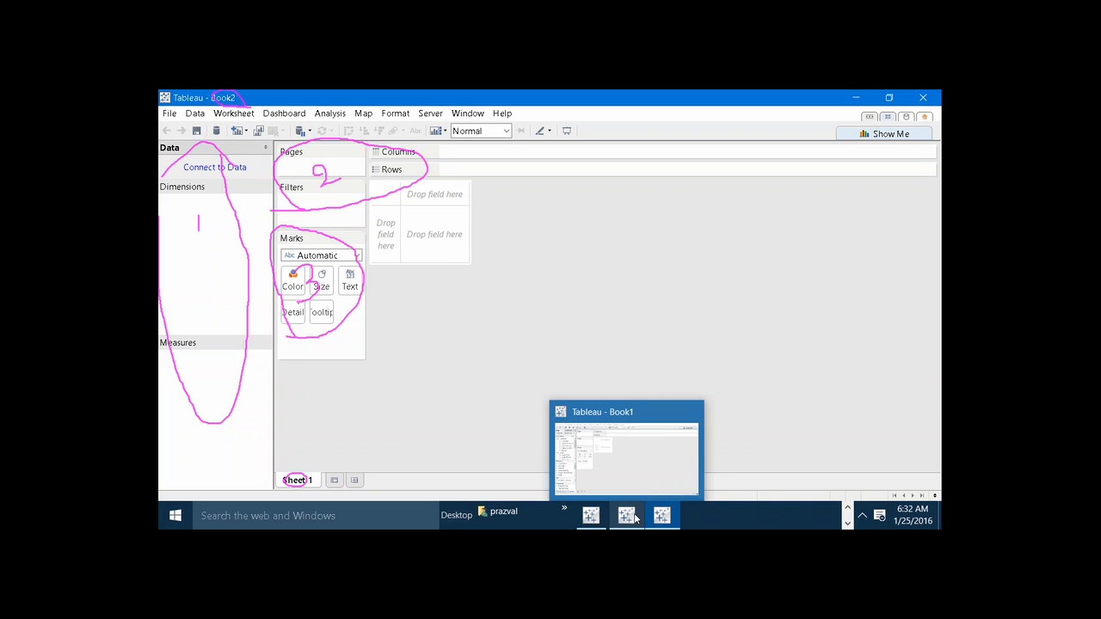
click(590, 515)
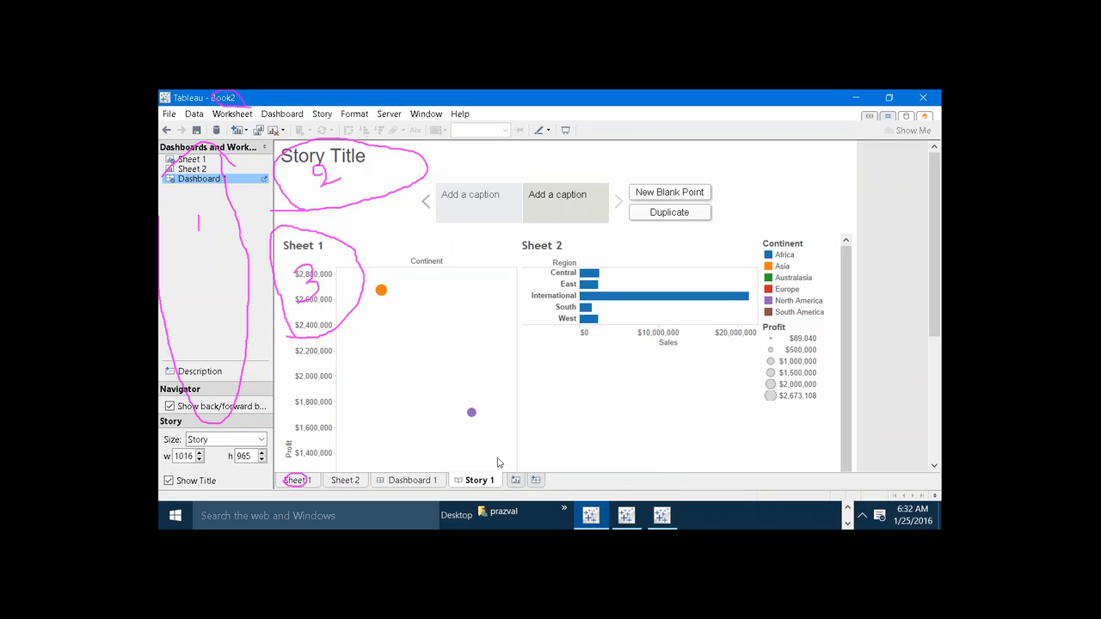
Show Sheet 2 and use the annotation pen to circle the sheet tabs as 4 and the toolbar as 5
click(356, 484)
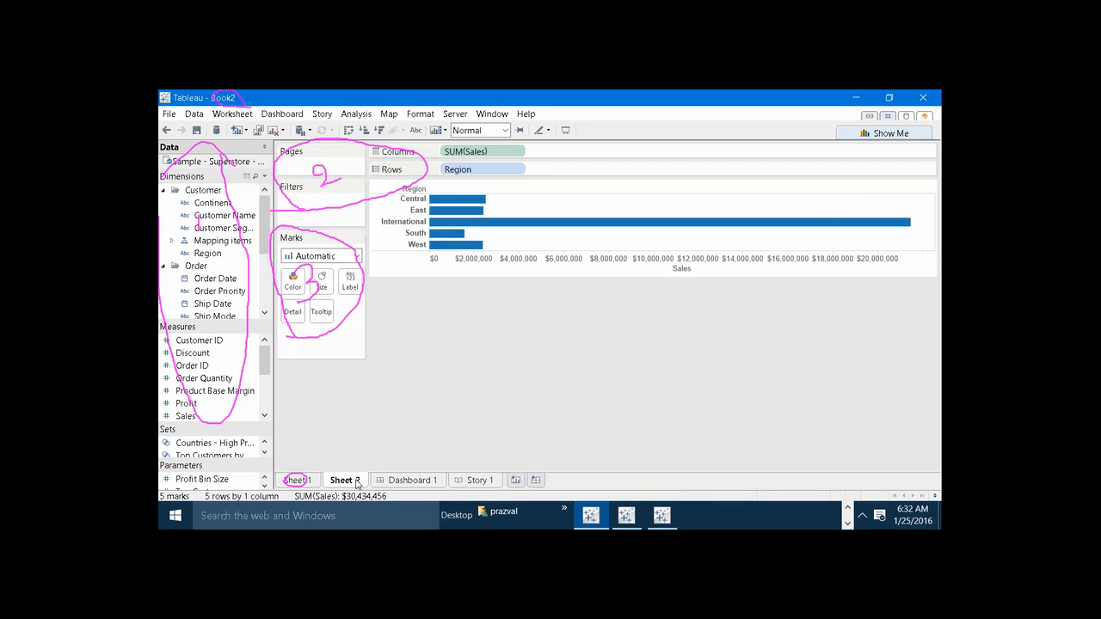
click(616, 127)
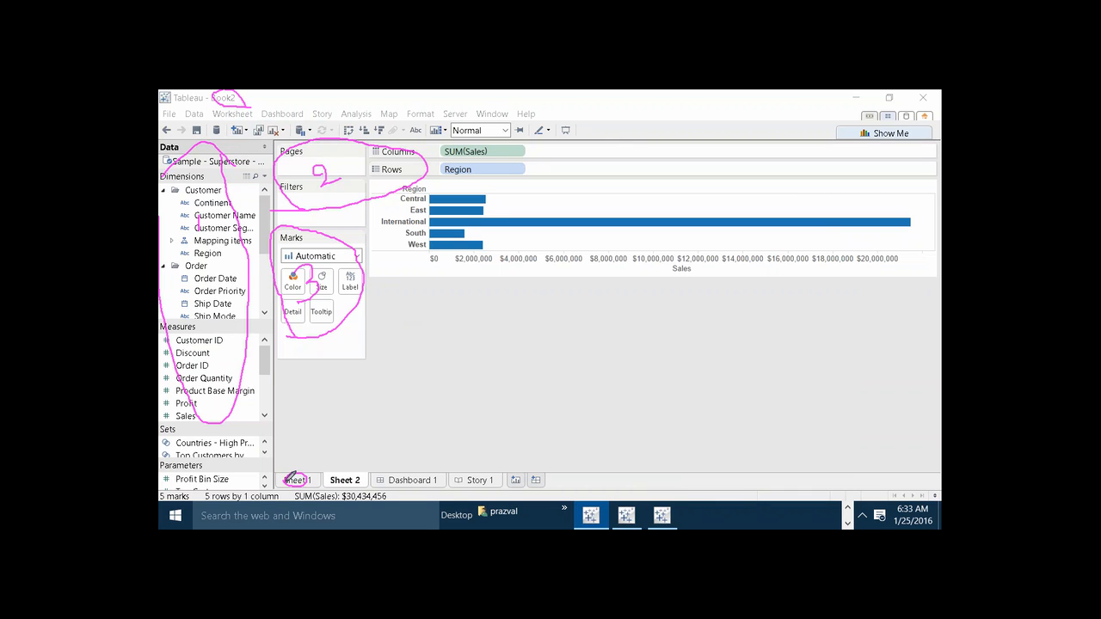
mouse_move(289, 480)
mouse_down()
mouse_move(314, 490)
mouse_move(464, 489)
mouse_move(474, 473)
mouse_move(260, 471)
mouse_move(273, 482)
mouse_up()
mouse_move(383, 434)
mouse_down()
mouse_move(361, 437)
mouse_move(364, 424)
mouse_move(372, 454)
mouse_up()
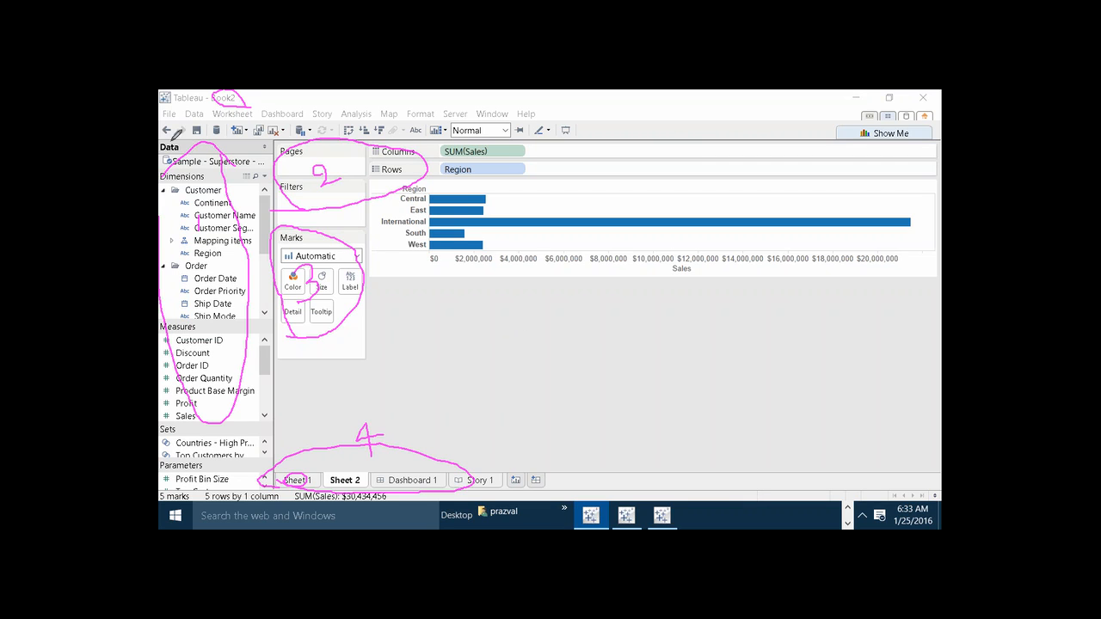
mouse_move(163, 123)
mouse_down()
mouse_move(165, 135)
mouse_move(418, 135)
mouse_move(535, 148)
mouse_move(578, 136)
mouse_move(571, 117)
mouse_move(163, 125)
mouse_up()
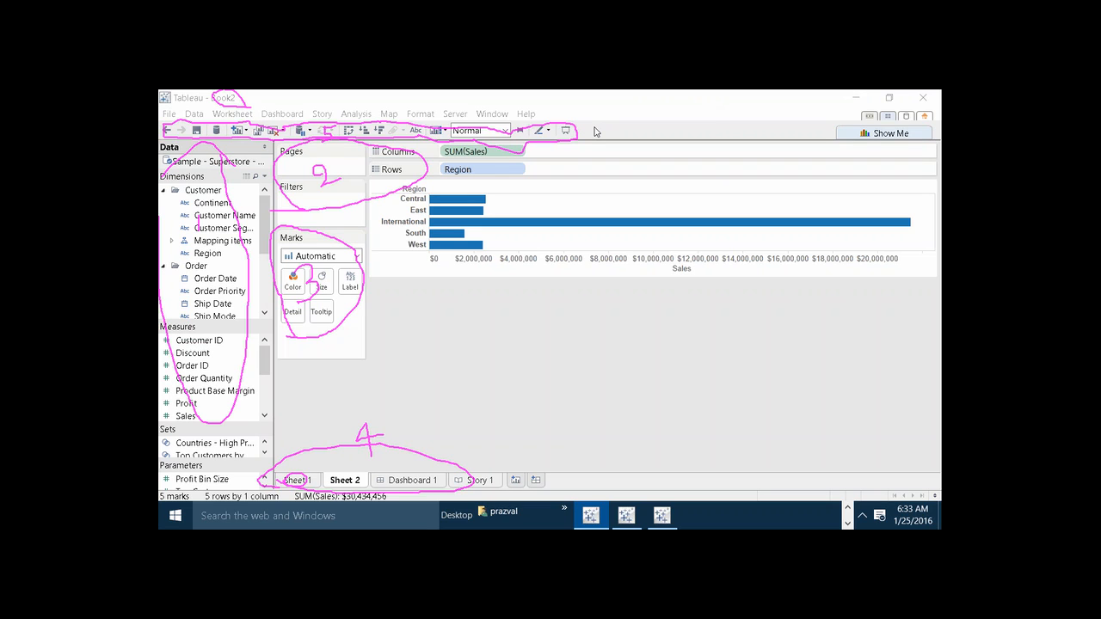
Demonstrate Undo and Redo by stepping back through the recent story changes and redoing the last undone one
click(170, 130)
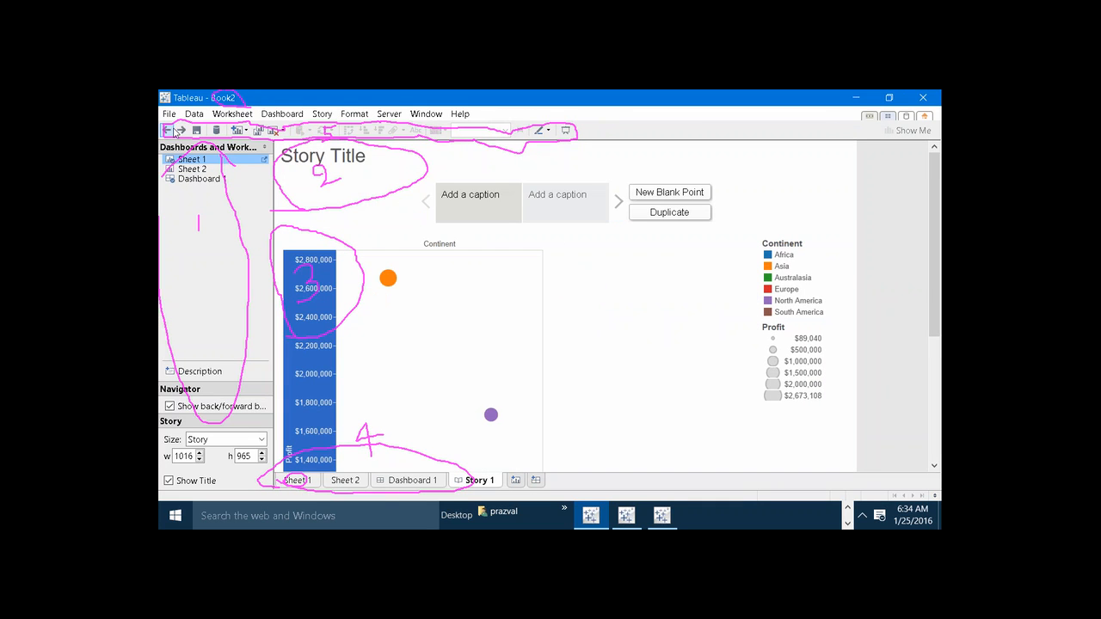
click(182, 130)
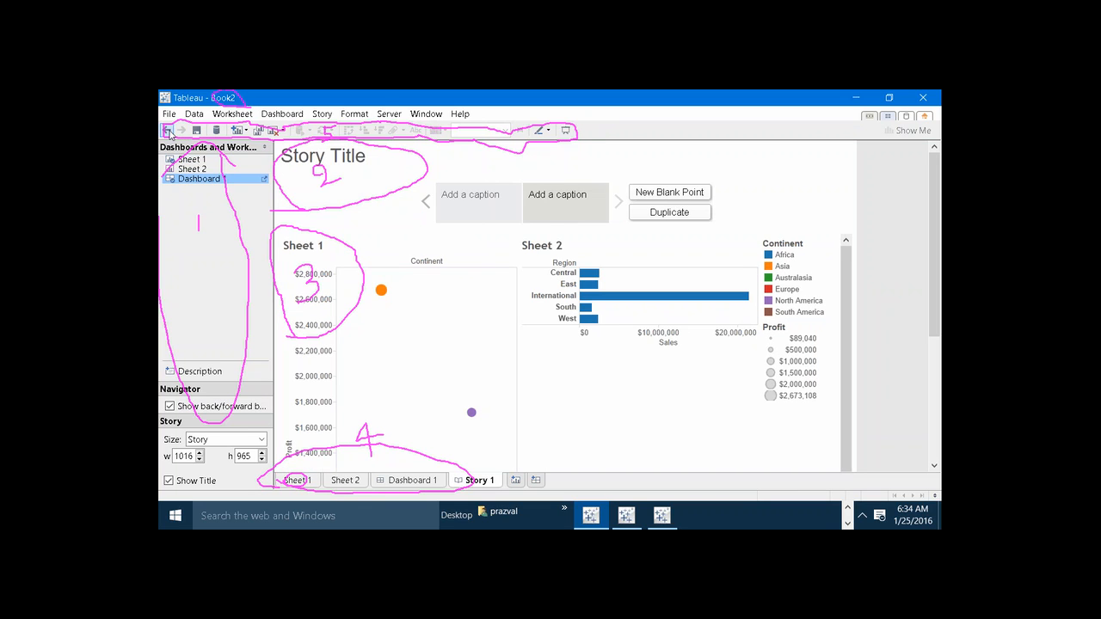
click(170, 131)
click(169, 131)
click(169, 130)
click(170, 131)
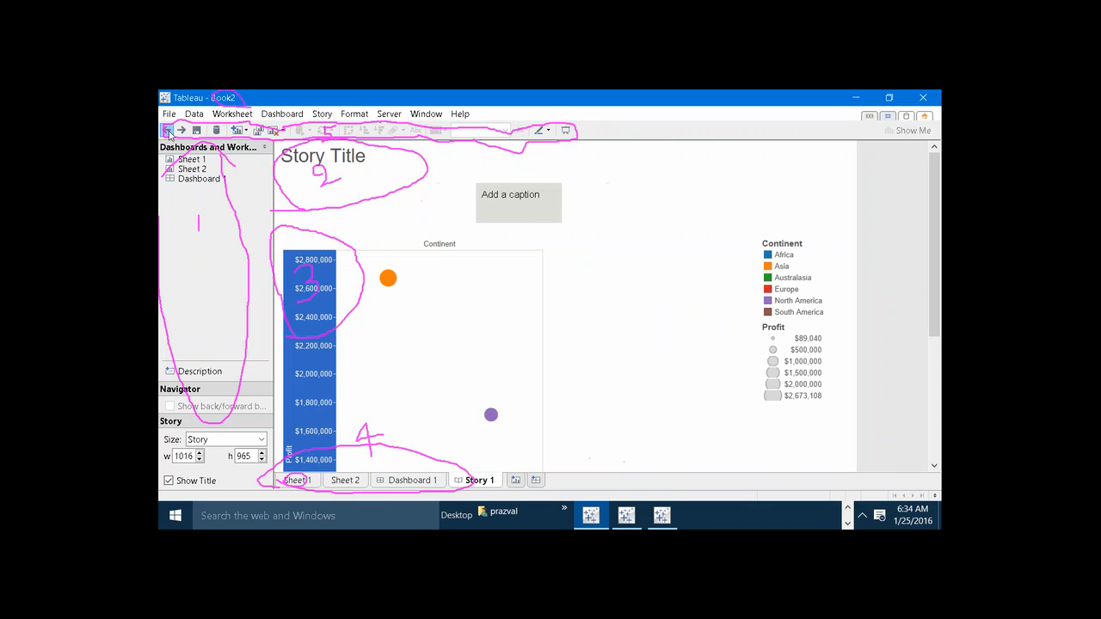
click(182, 129)
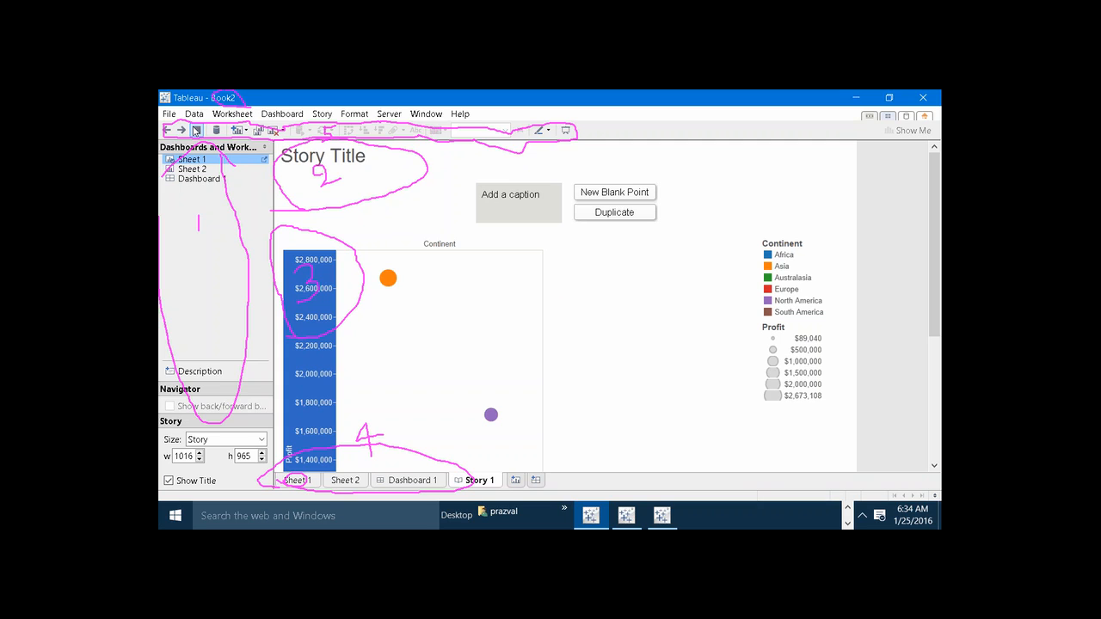
Examine the default Workbooks folder and the Tableau Workbook (*.twb) type in the Save As dialog, and close it without saving
click(196, 129)
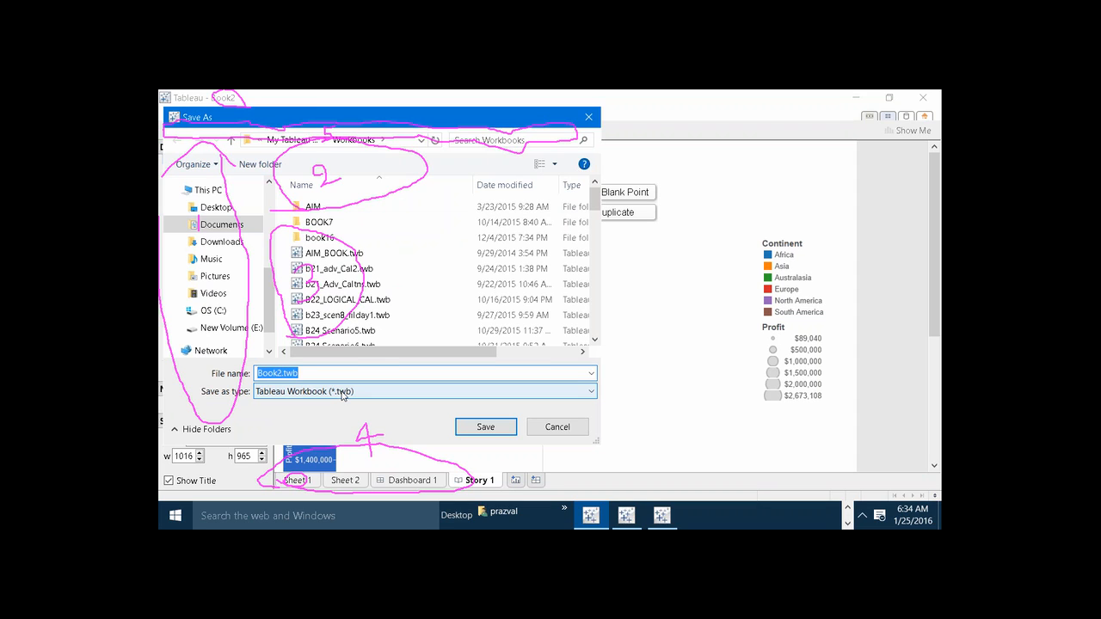
click(421, 141)
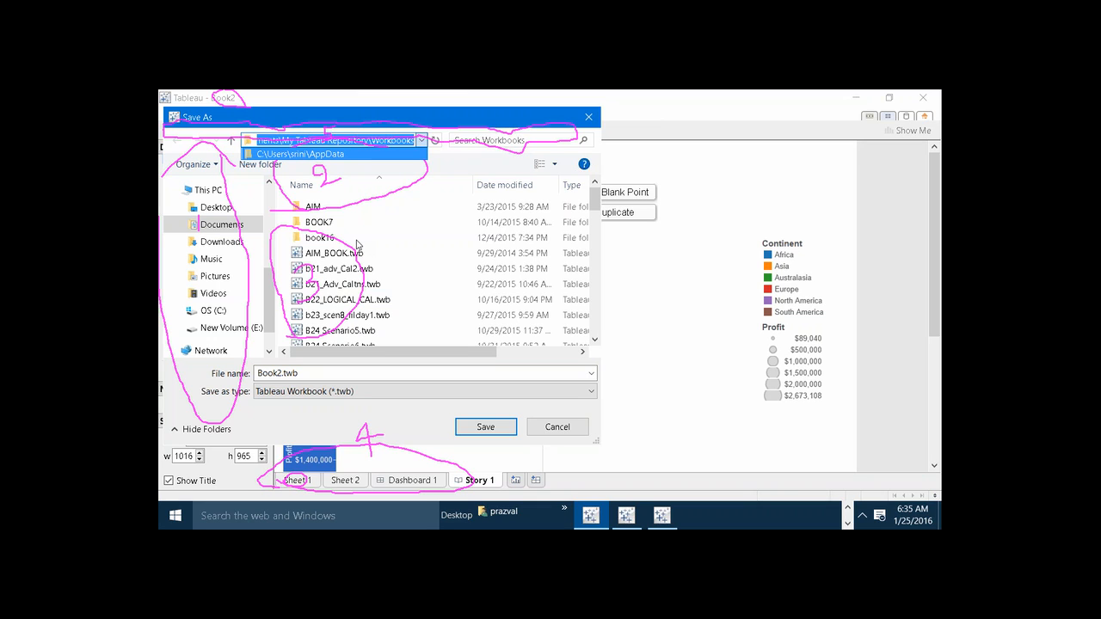
click(538, 427)
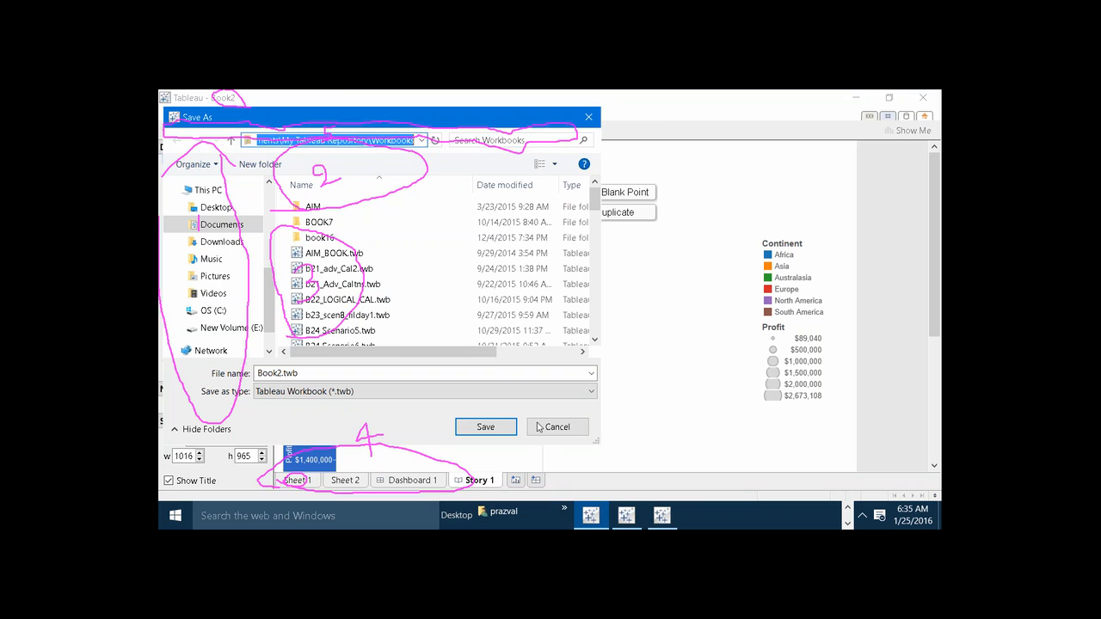
click(556, 426)
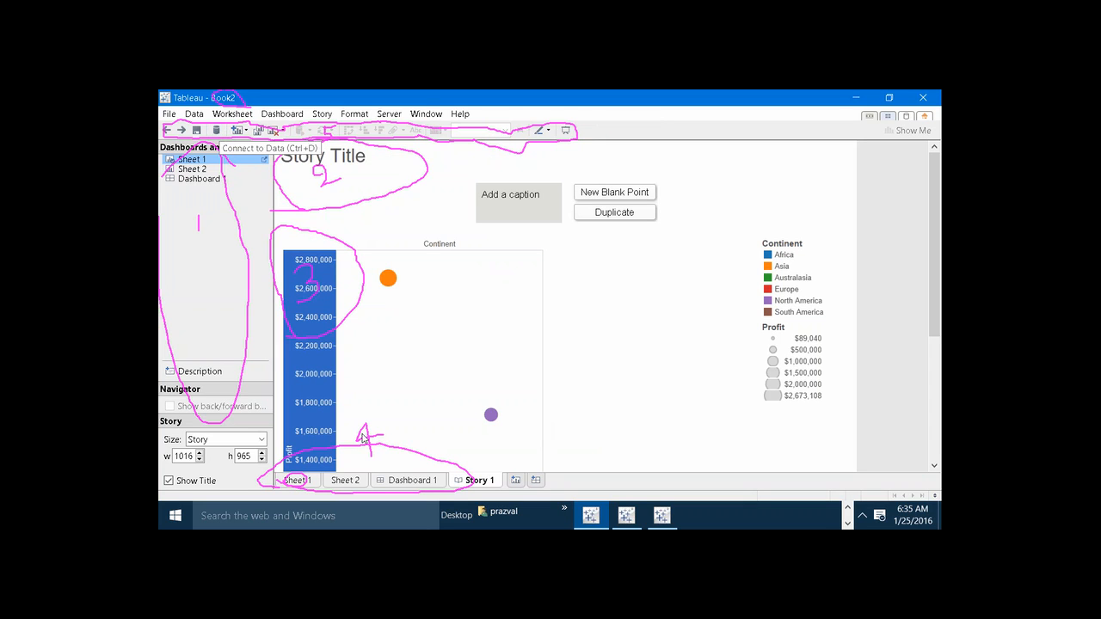
Return to Dashboard 1 and view the file and server sources available for connecting to data, cancelling without a connection
click(386, 481)
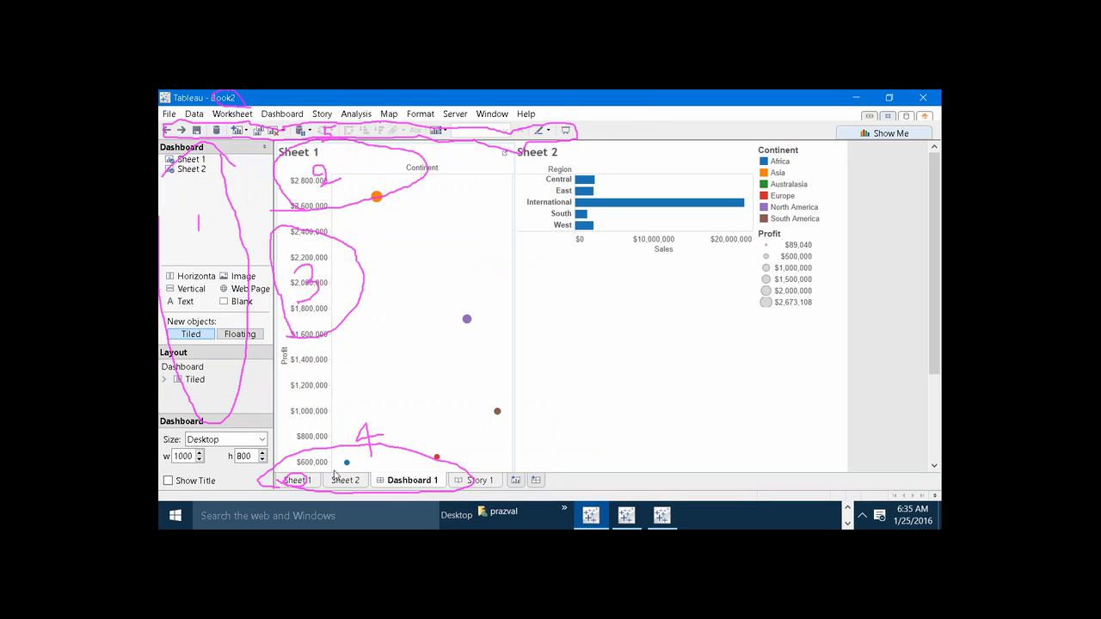
click(343, 480)
click(400, 482)
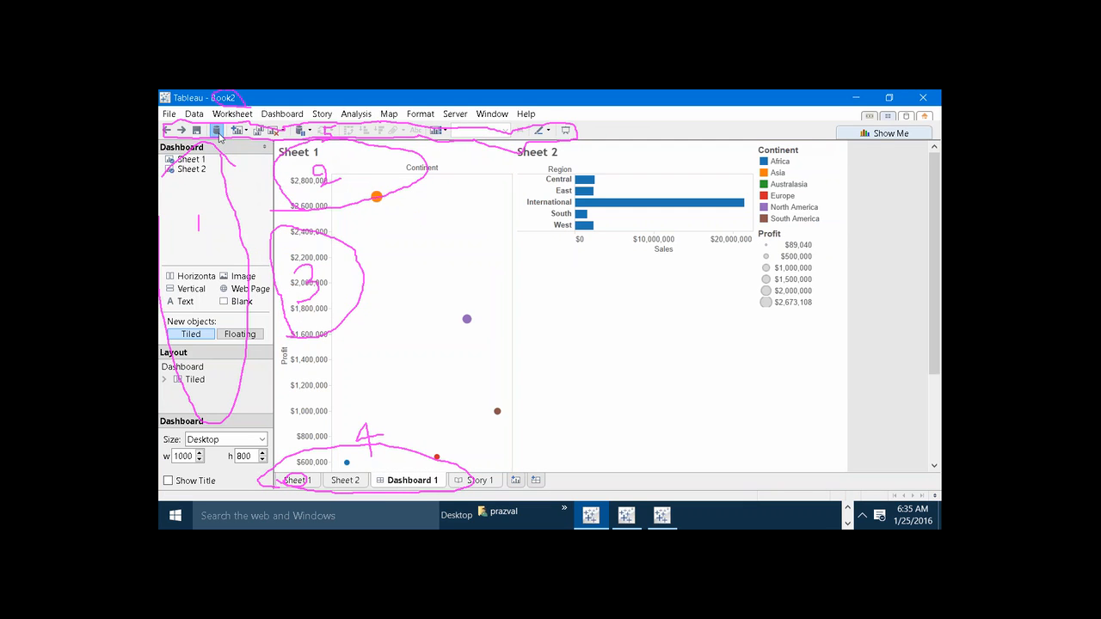
click(217, 130)
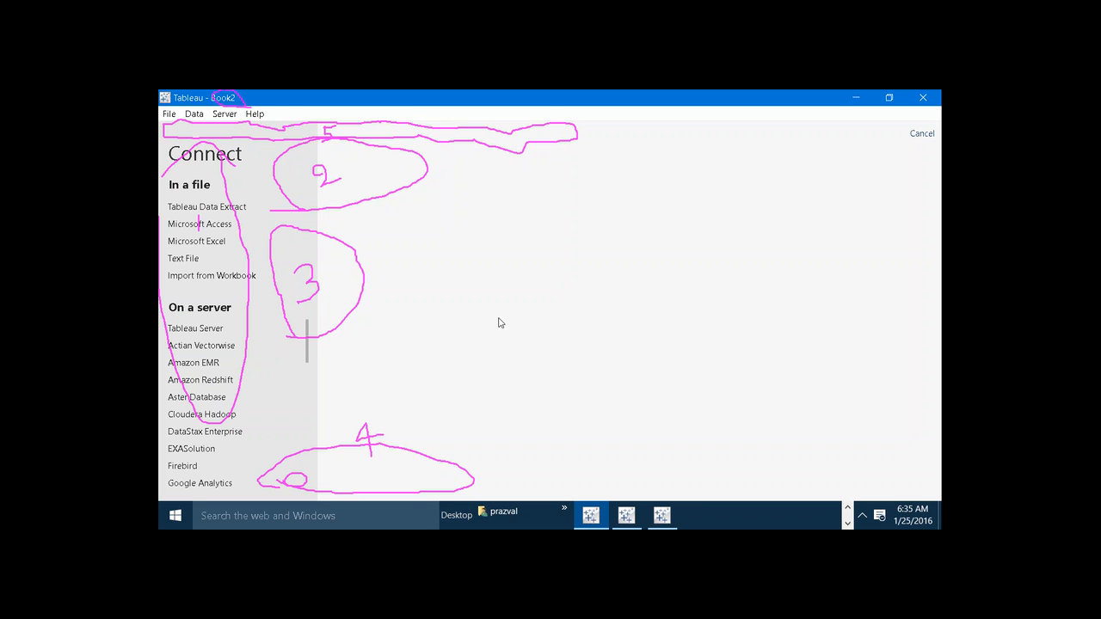
click(922, 134)
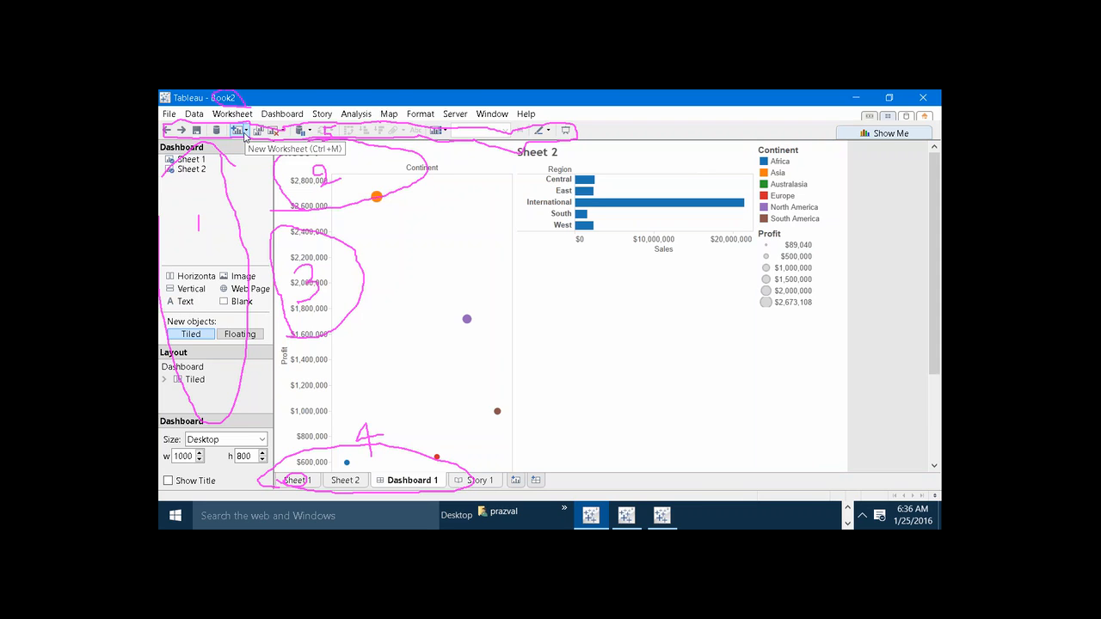
Add a new blank worksheet to the workbook and review the new worksheet, dashboard and story options
click(246, 134)
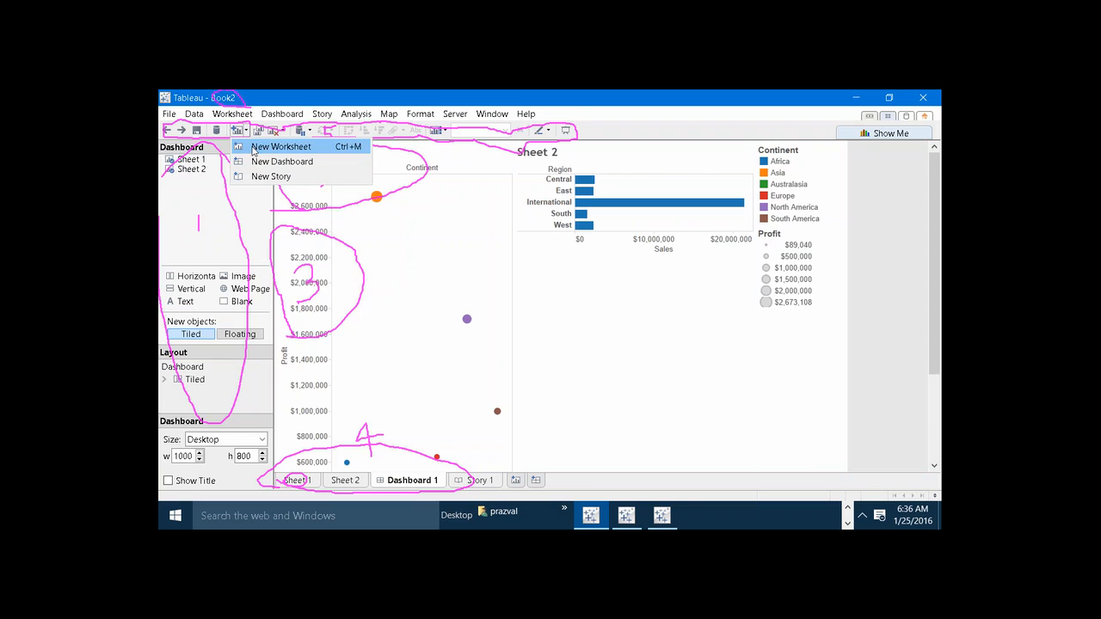
click(253, 150)
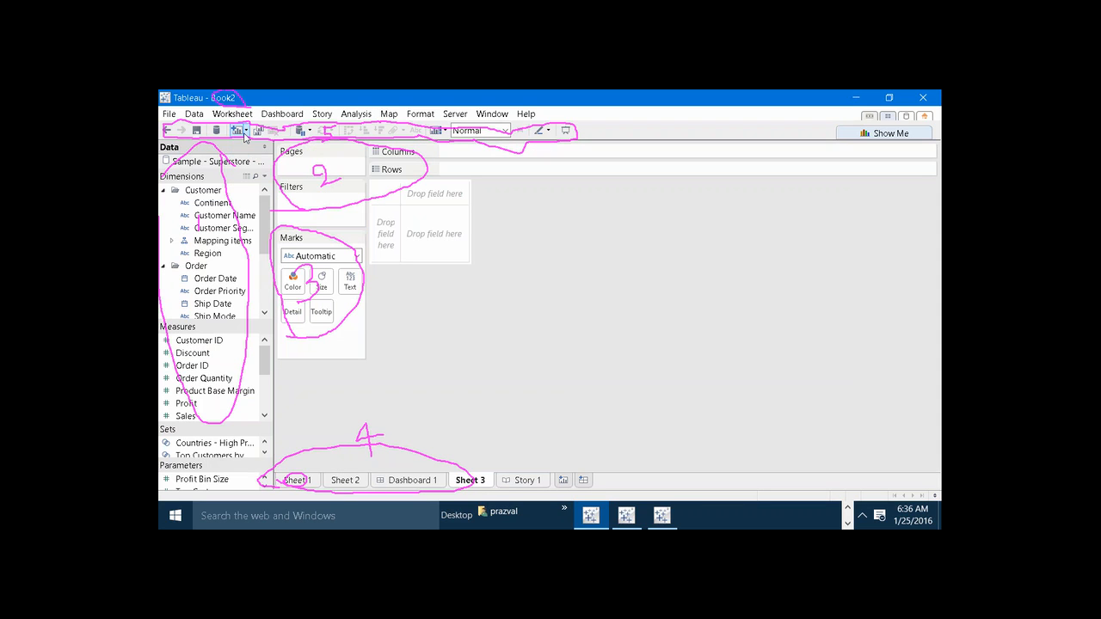
click(245, 135)
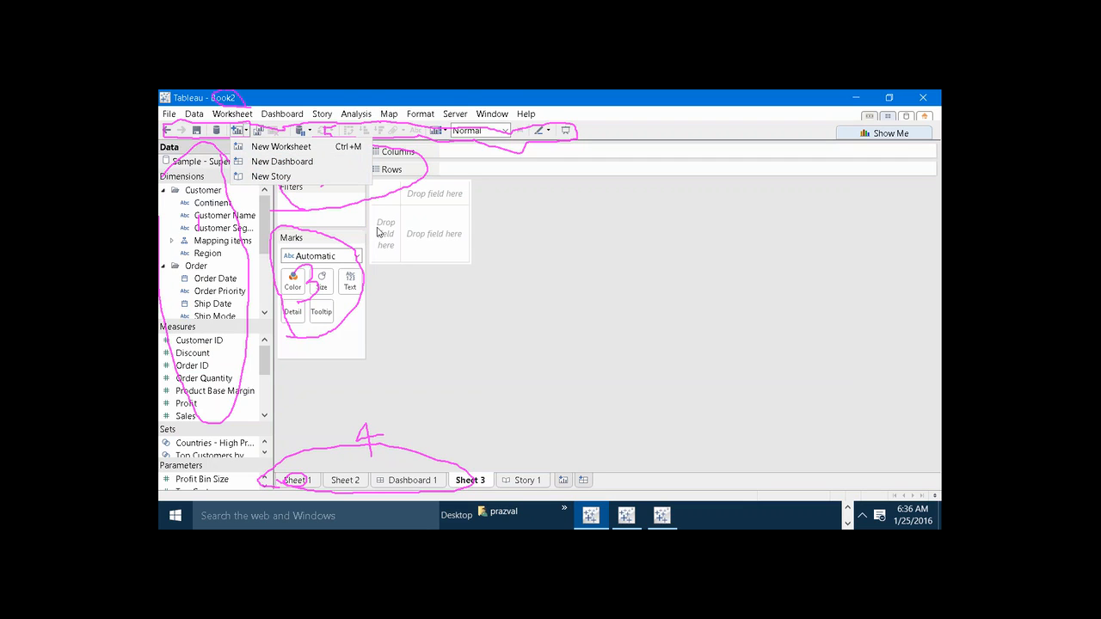
click(411, 268)
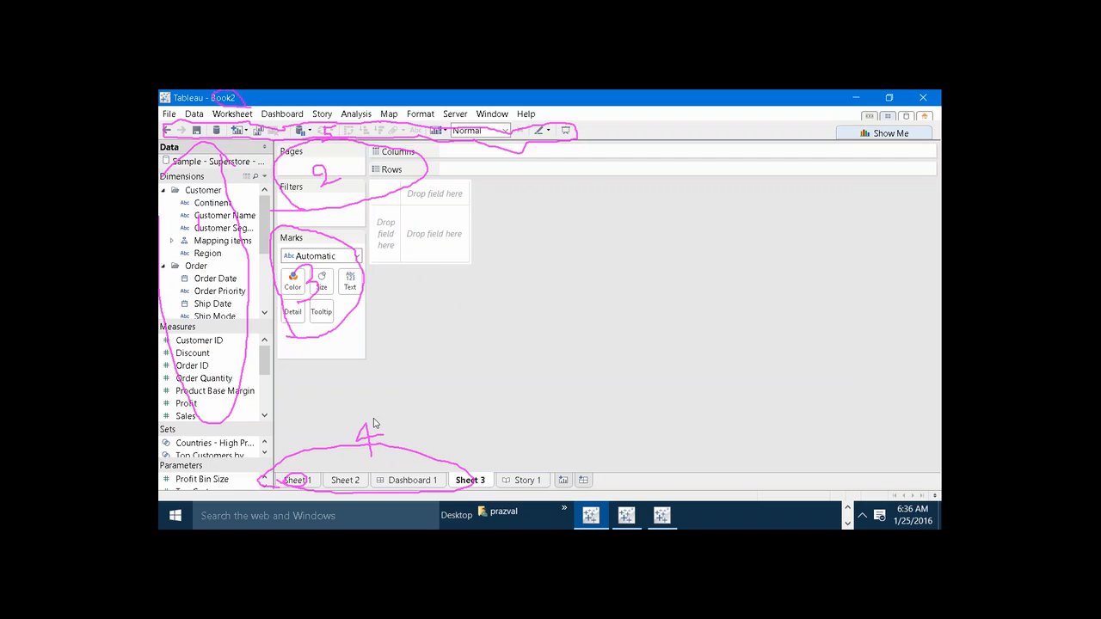
Duplicate Sheet 2 twice, returning to the original sheet before making the second copy
click(347, 478)
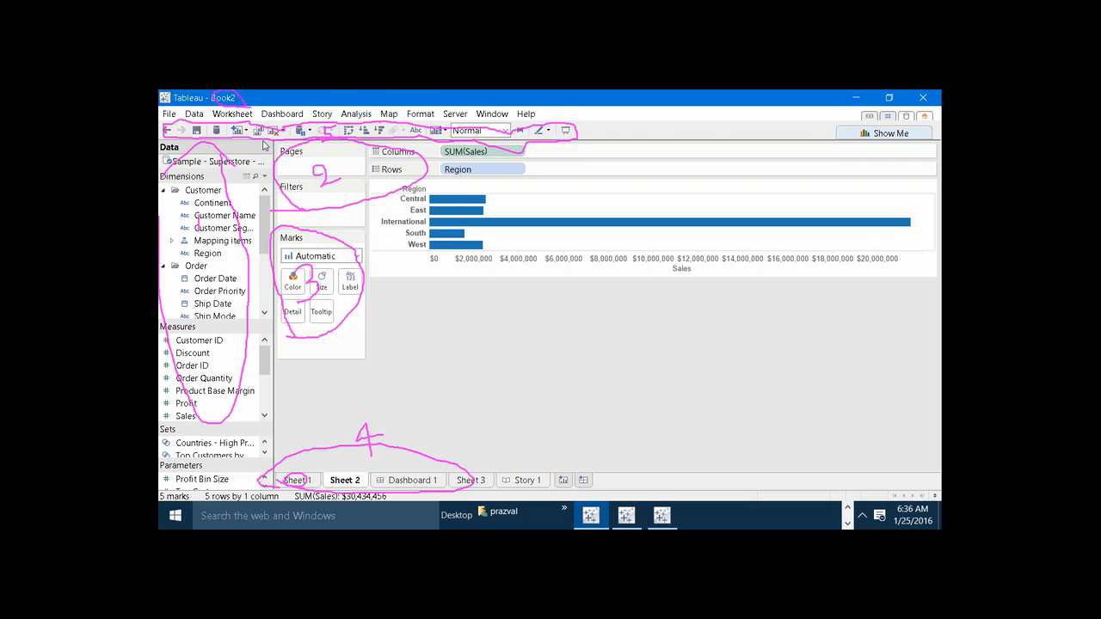
click(257, 131)
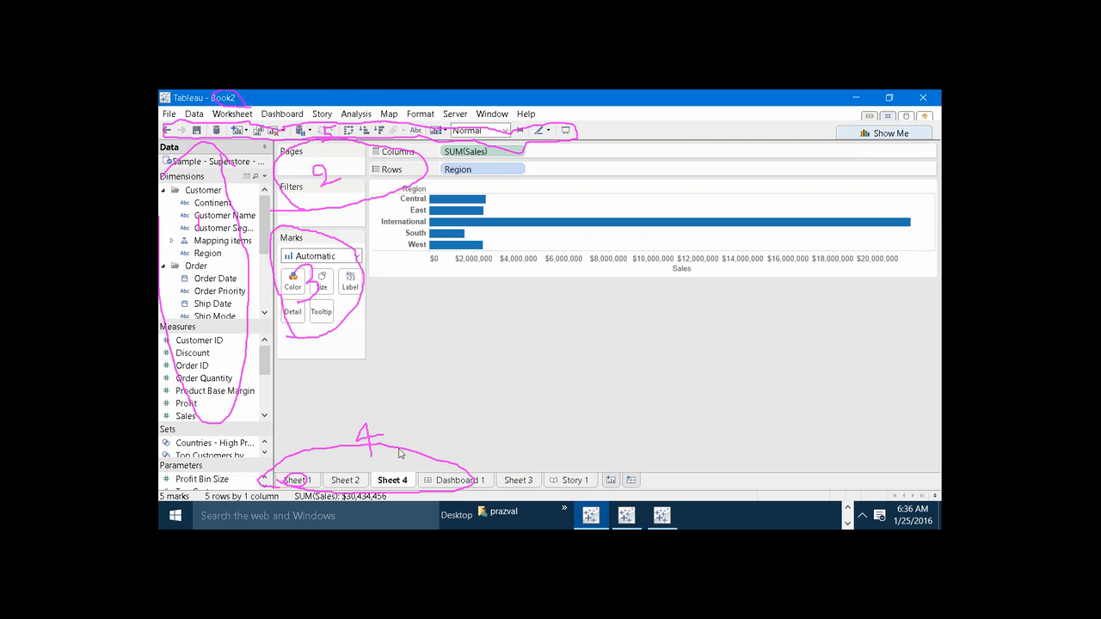
click(357, 481)
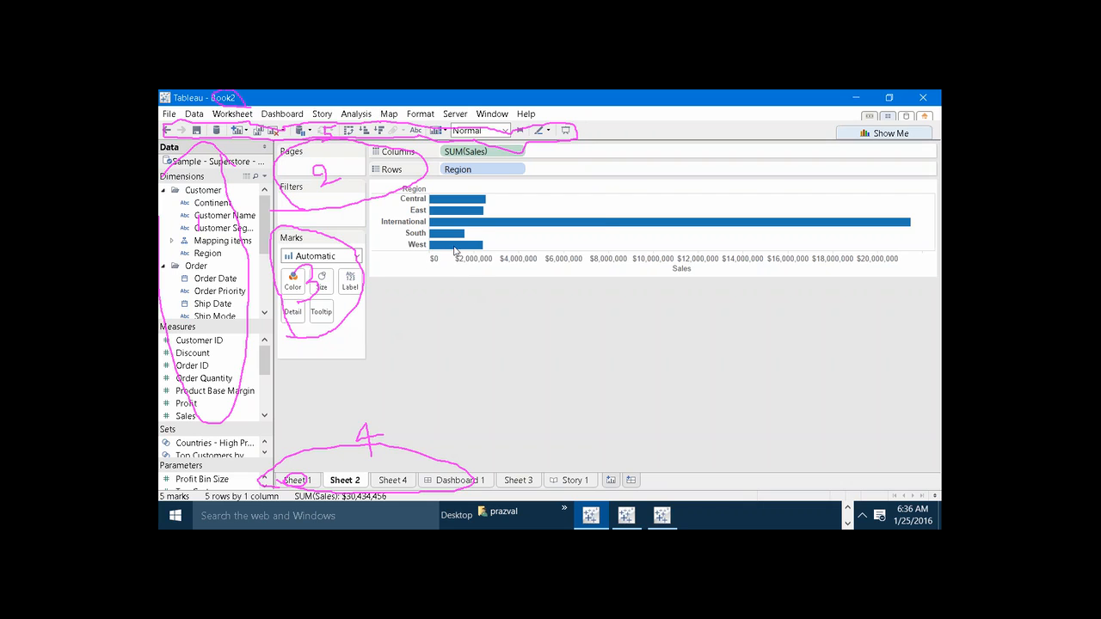
mouse_move(455, 247)
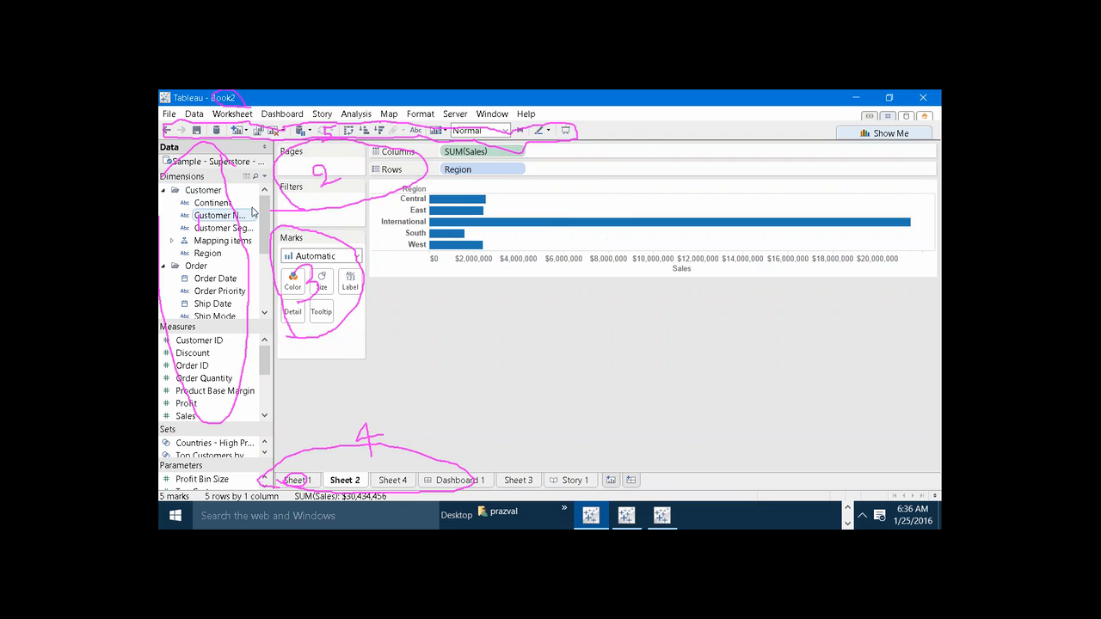
click(257, 131)
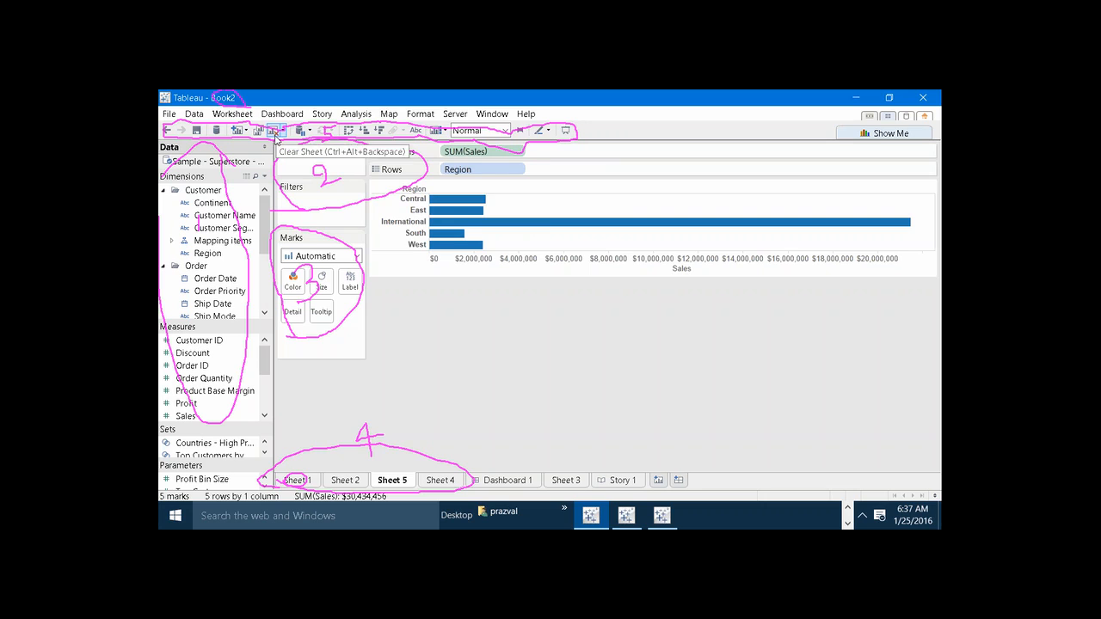
Clear the duplicated Sheet 5, undo the clearing, and clear the sheet again
click(278, 131)
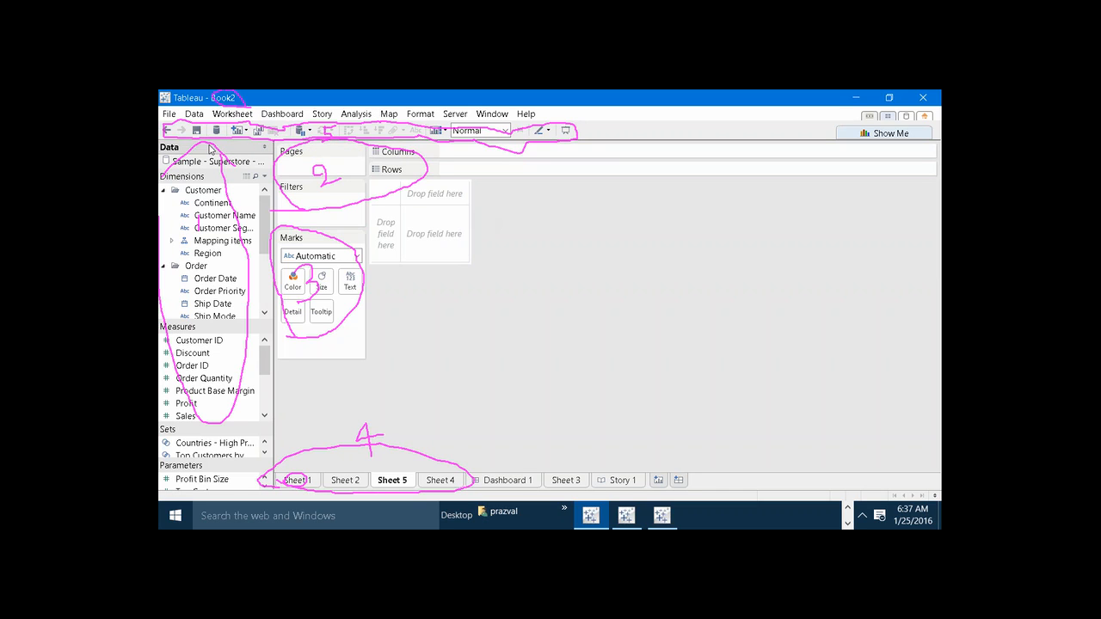
click(169, 133)
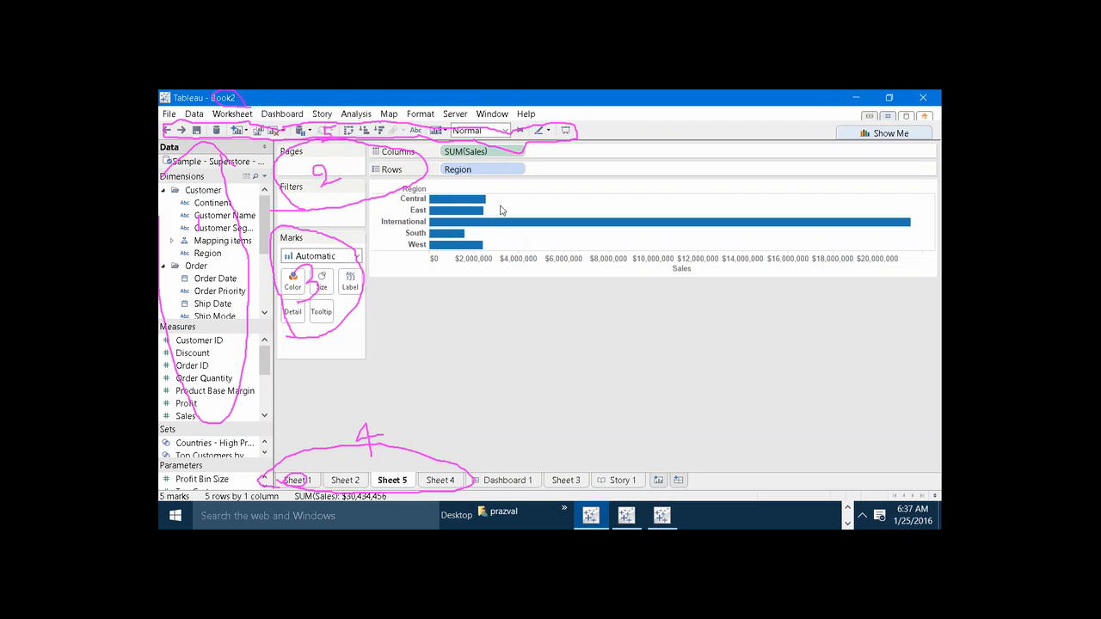
mouse_move(494, 224)
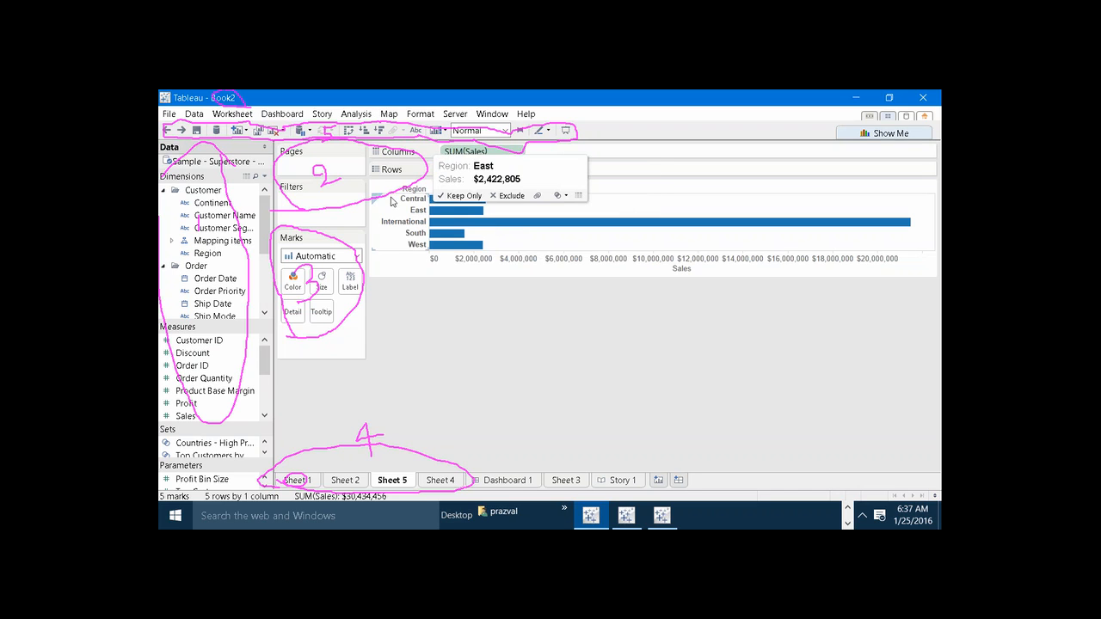
click(273, 132)
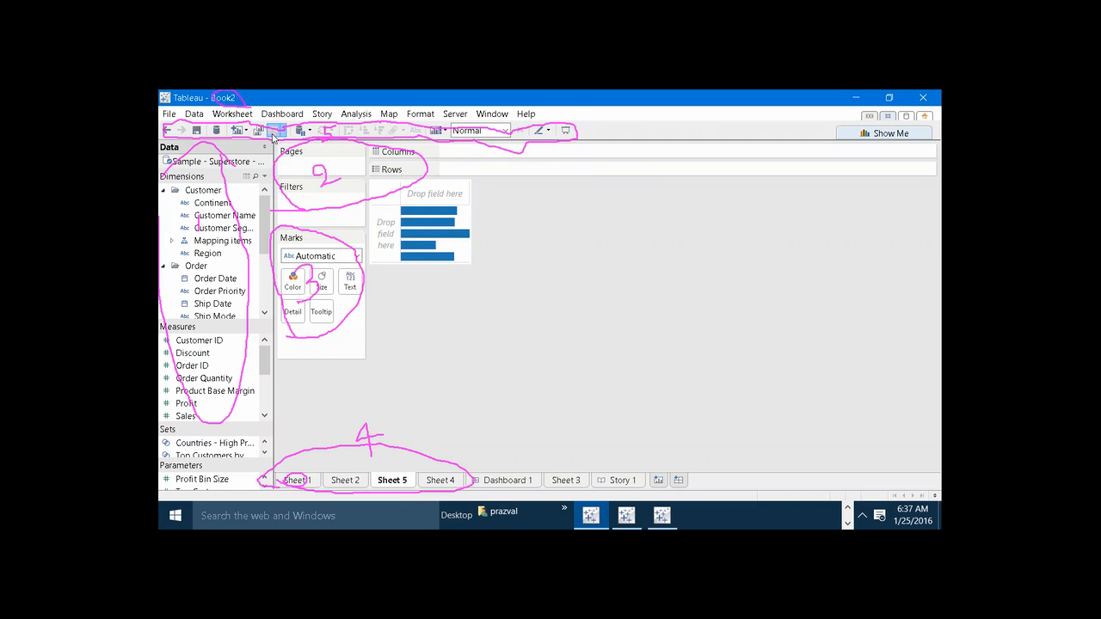
Save the workbook as SAMPLE in the Workbooks folder, using the Tableau Workbook (*.twb) type
click(197, 130)
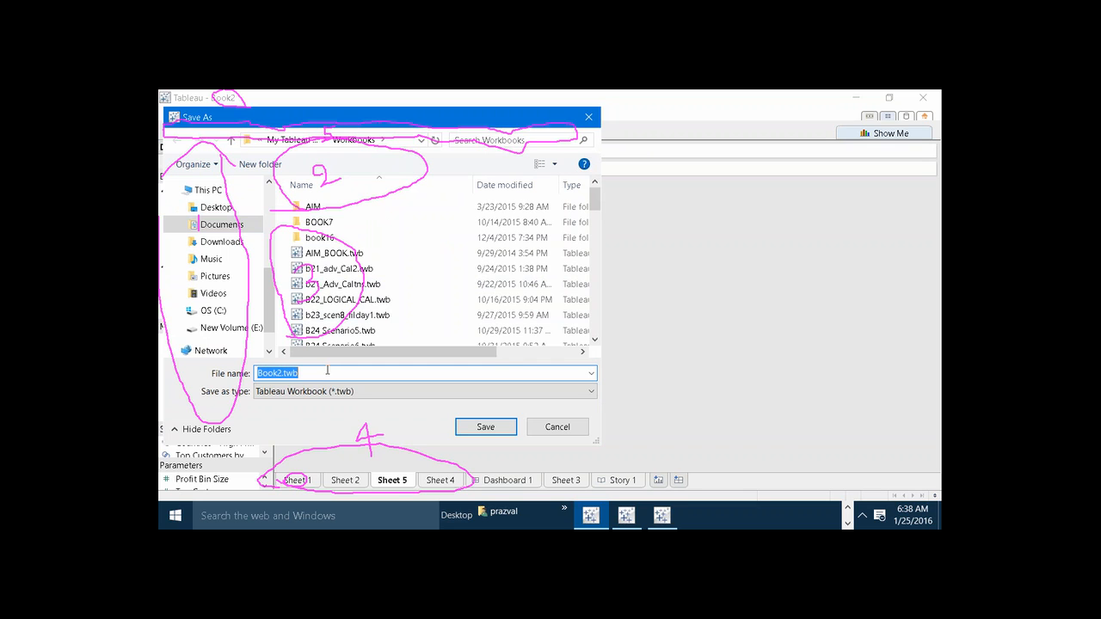
text(SAMPLE)
click(506, 430)
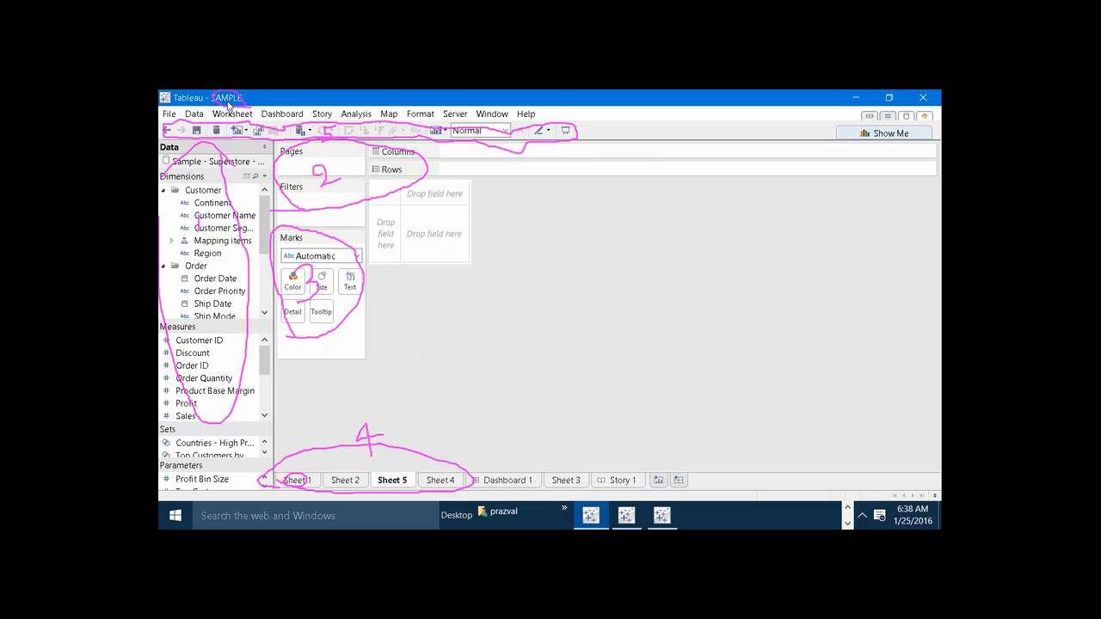
Undo the clearing of Sheet 5, pause auto updates, and remove the pen annotations from the screen
click(169, 131)
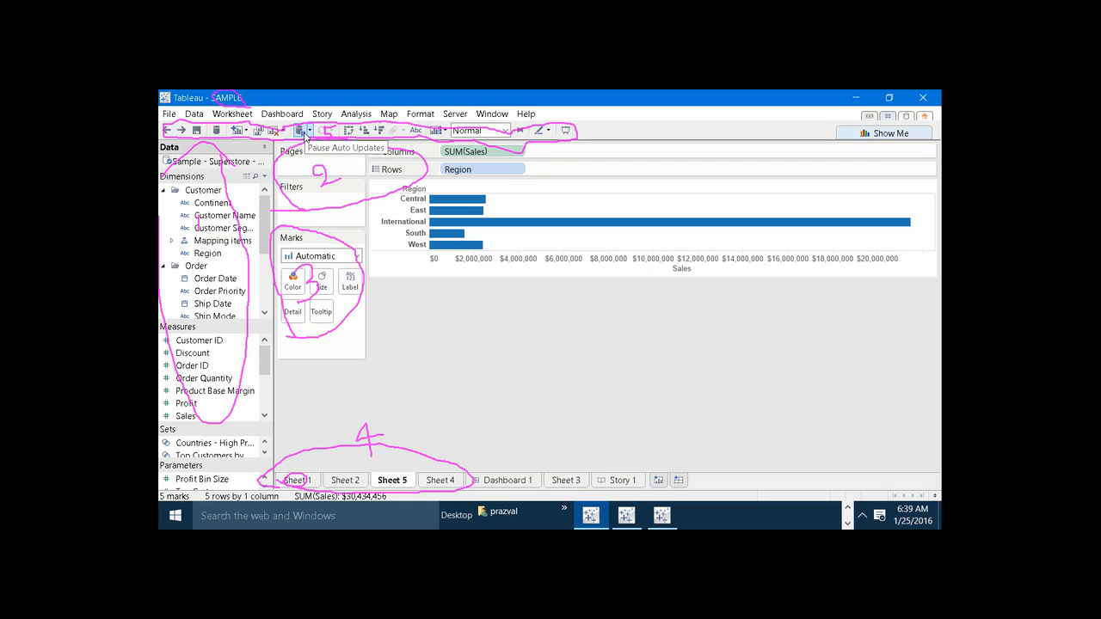
click(304, 135)
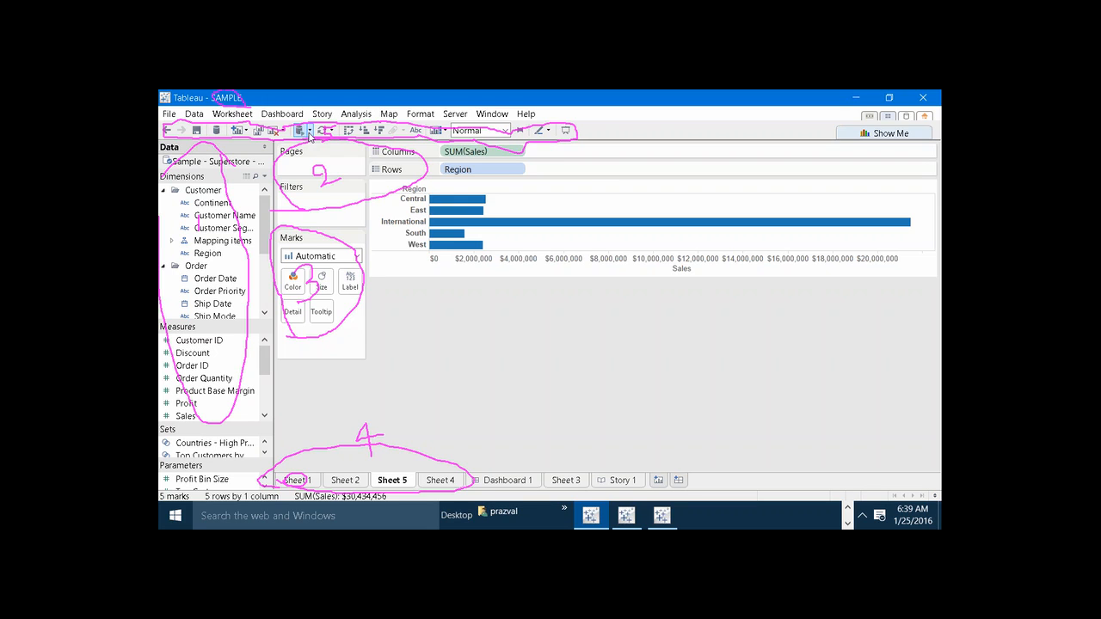
key(Escape)
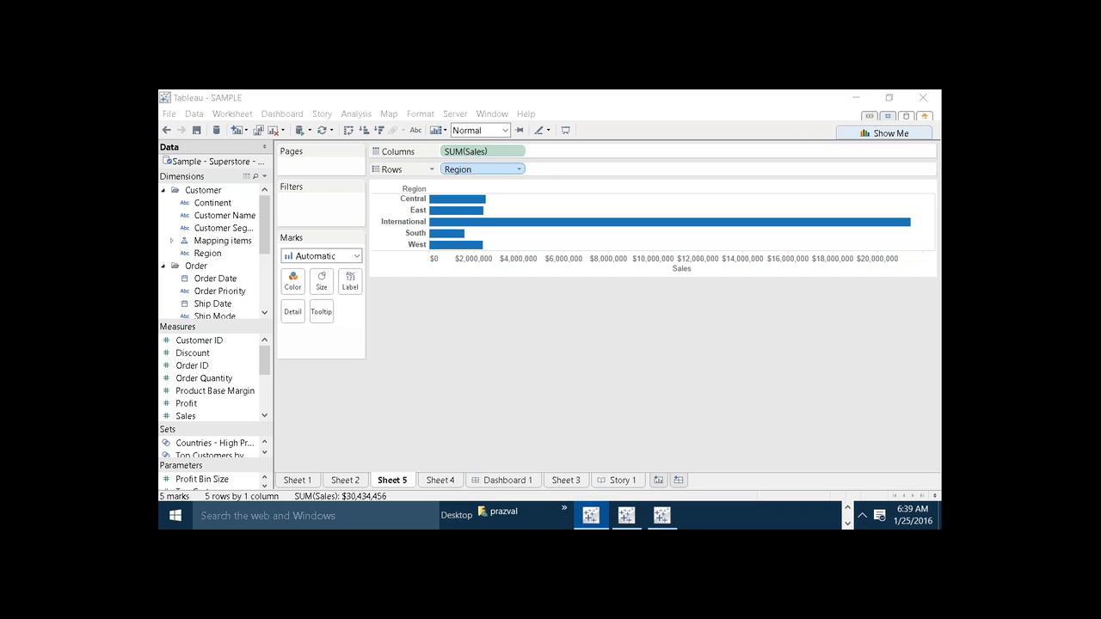
Swap the Region and SUM(Sales) fields between Rows and Columns, and swap them back
click(348, 131)
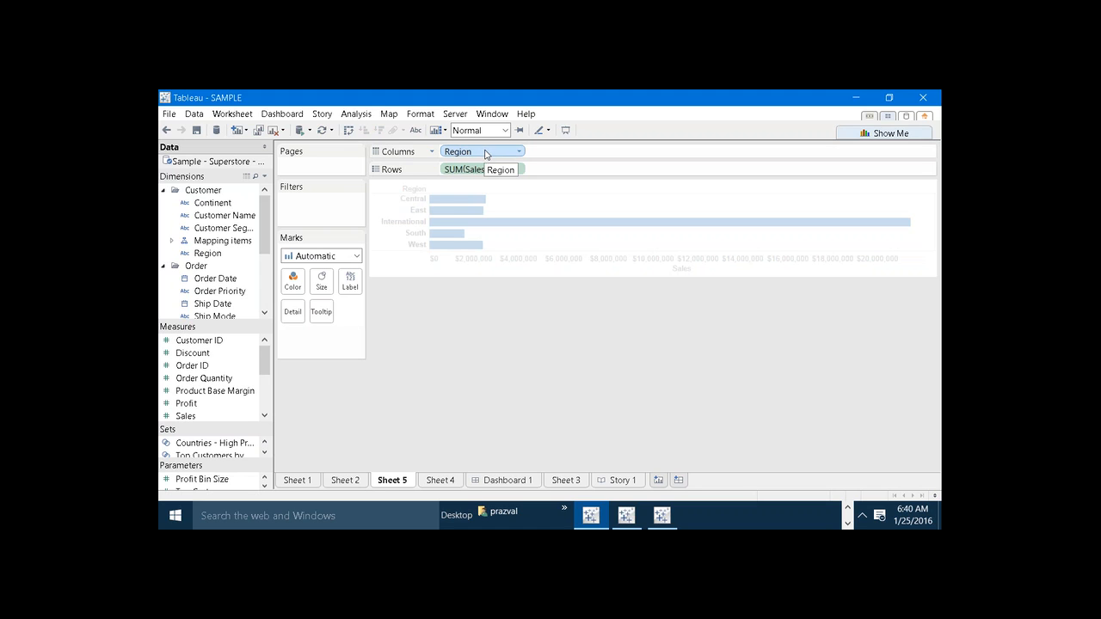
click(349, 131)
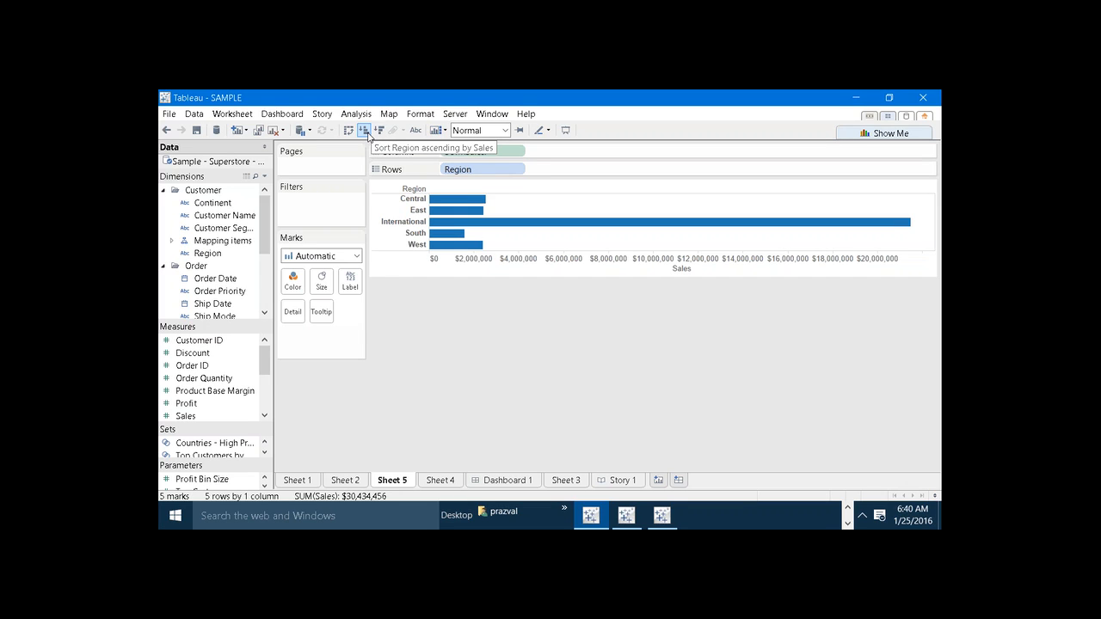
Sort Region by Sales in ascending order, and switch the sort to descending
click(364, 131)
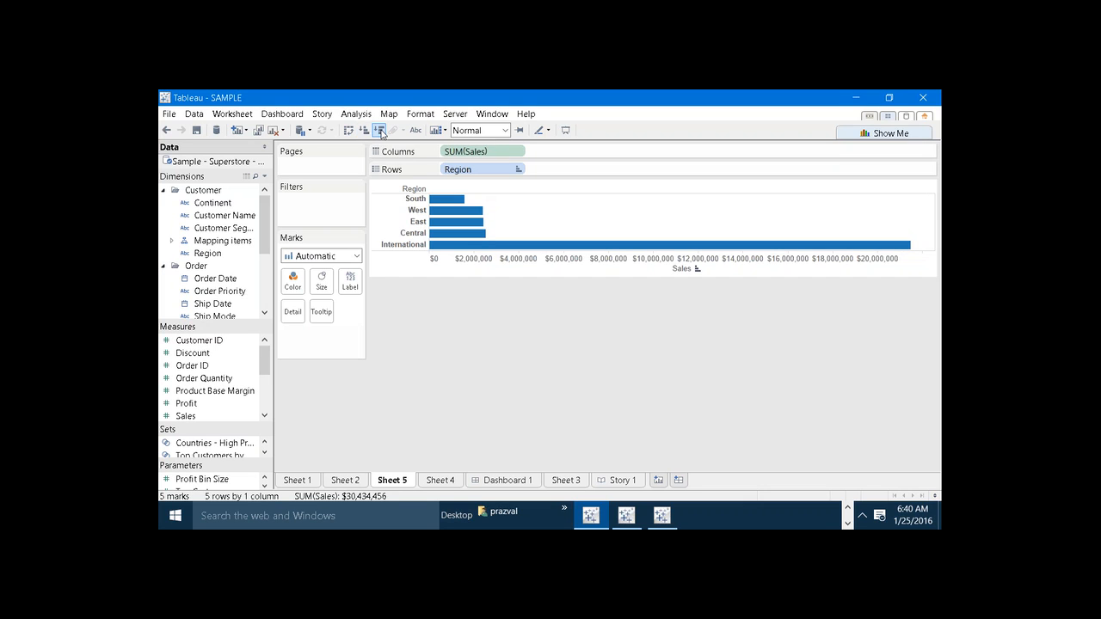
click(379, 130)
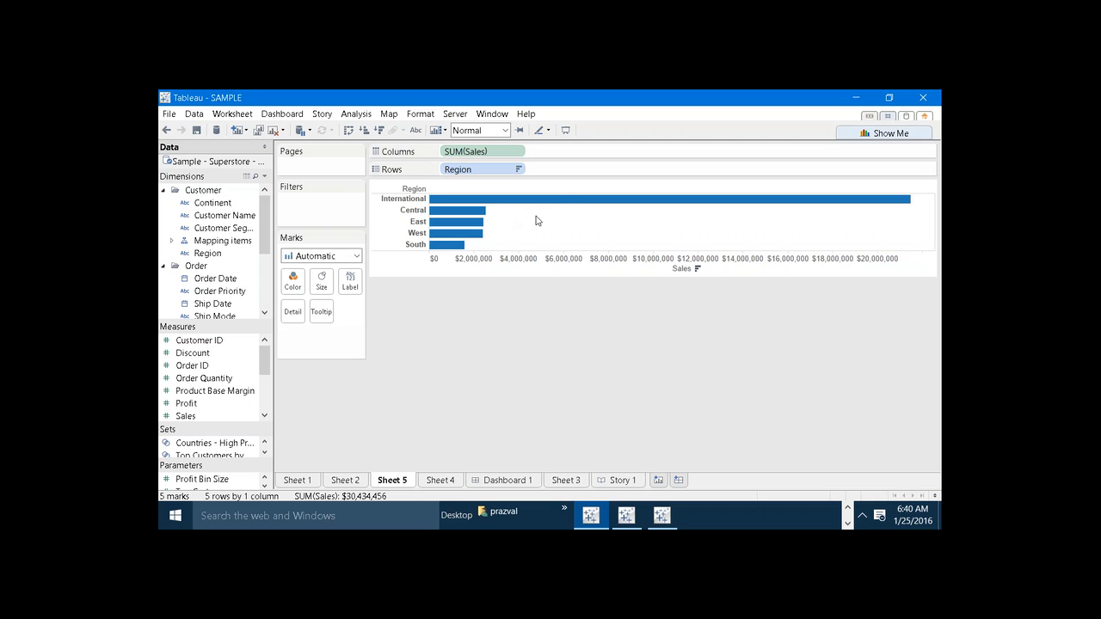
mouse_move(545, 202)
Demonstrate mark labels by showing and hiding the sales values on the bars twice
click(416, 131)
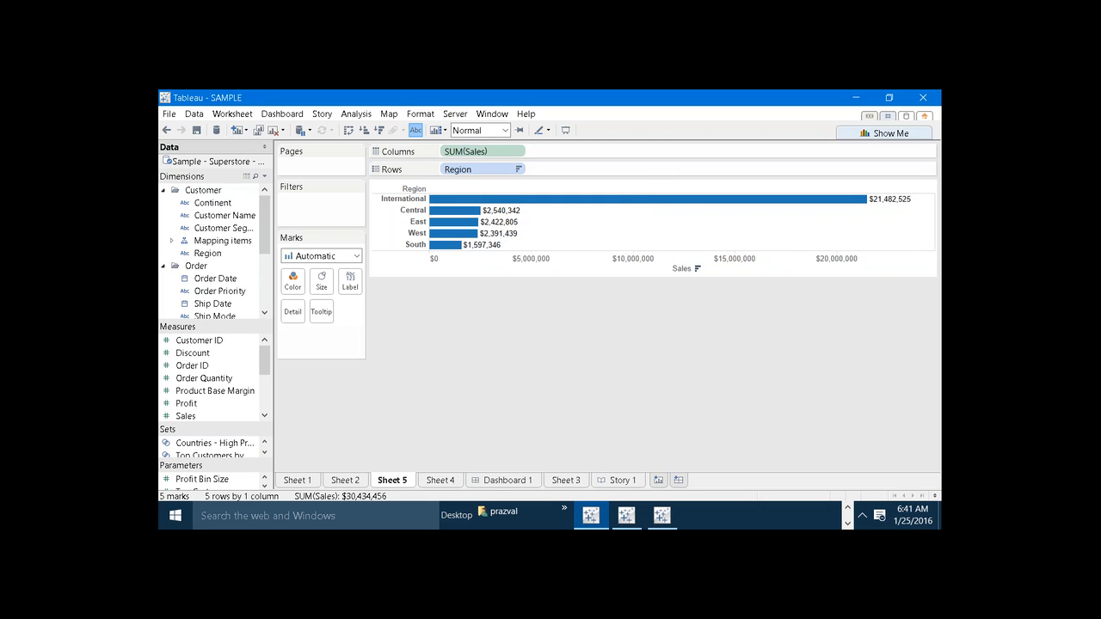
click(415, 129)
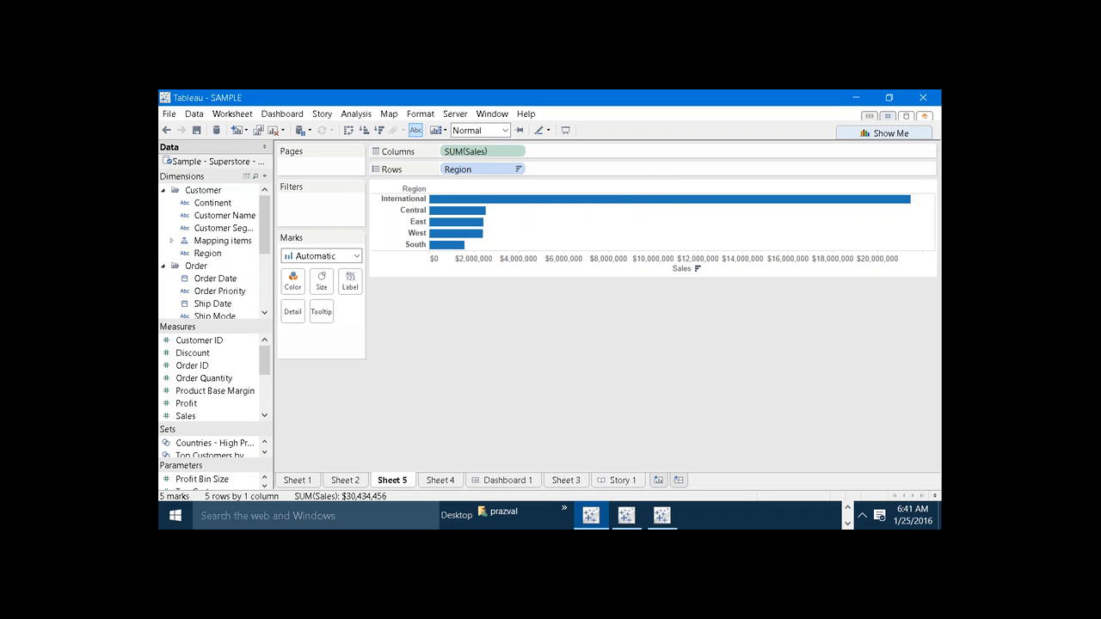
click(415, 130)
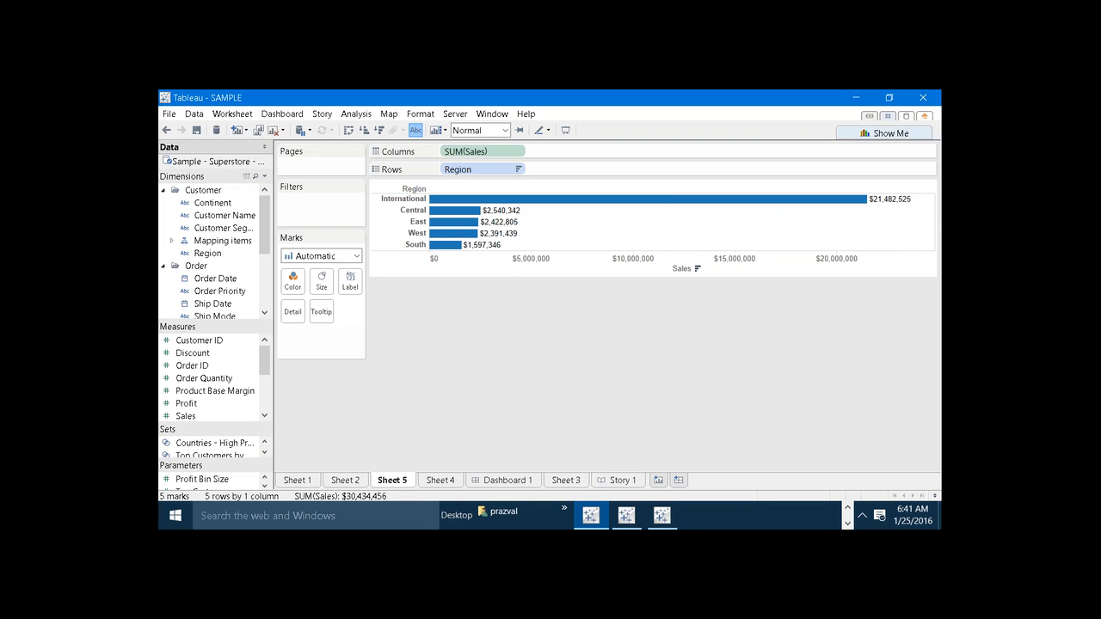
click(415, 130)
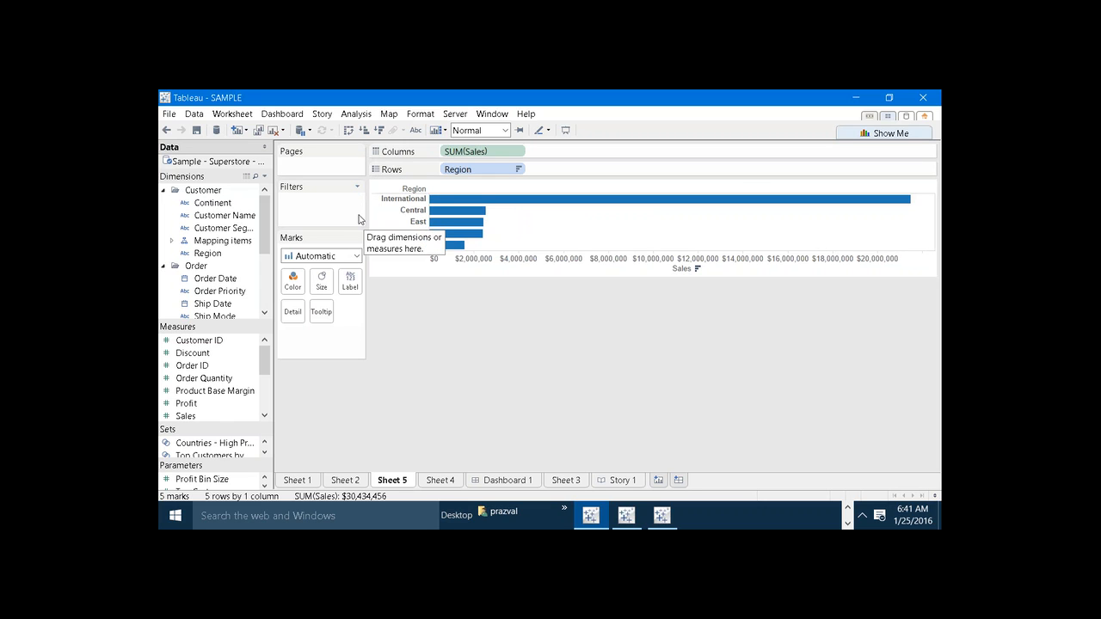
Hide the Columns, Rows, Pages and Filters shelves and the Marks card on Sheet 5
click(444, 131)
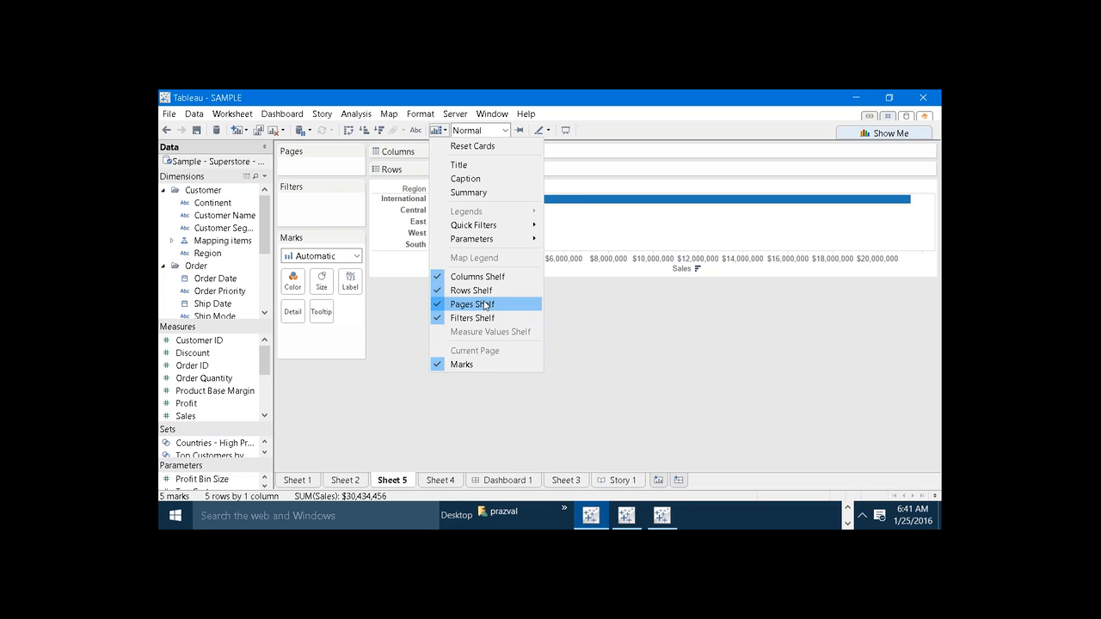
click(477, 277)
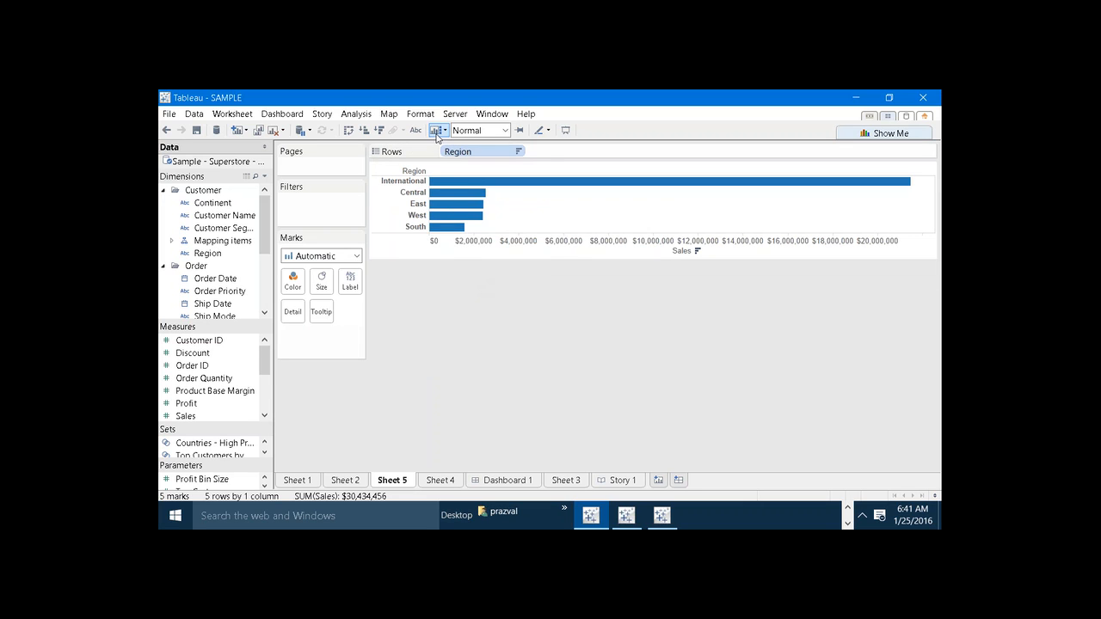
click(436, 133)
click(469, 291)
click(437, 132)
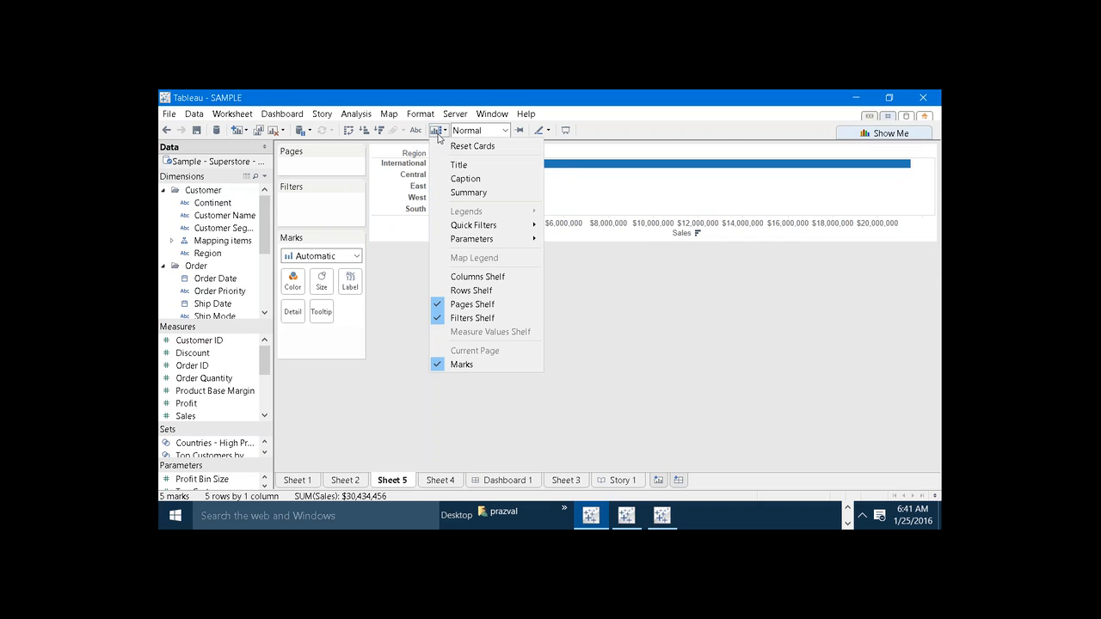
click(476, 365)
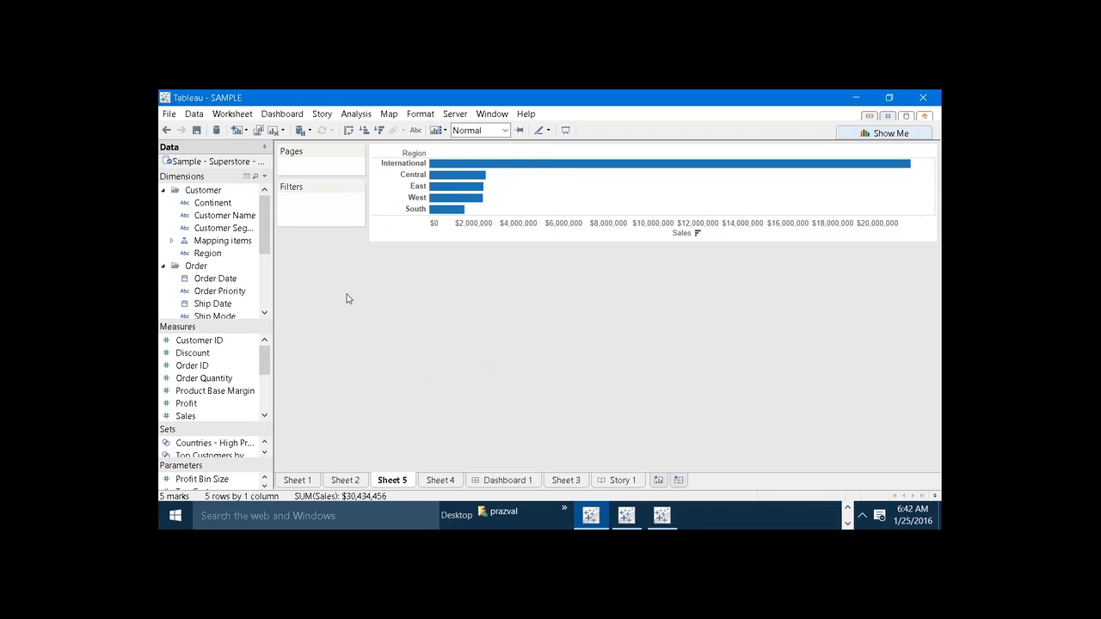
click(437, 132)
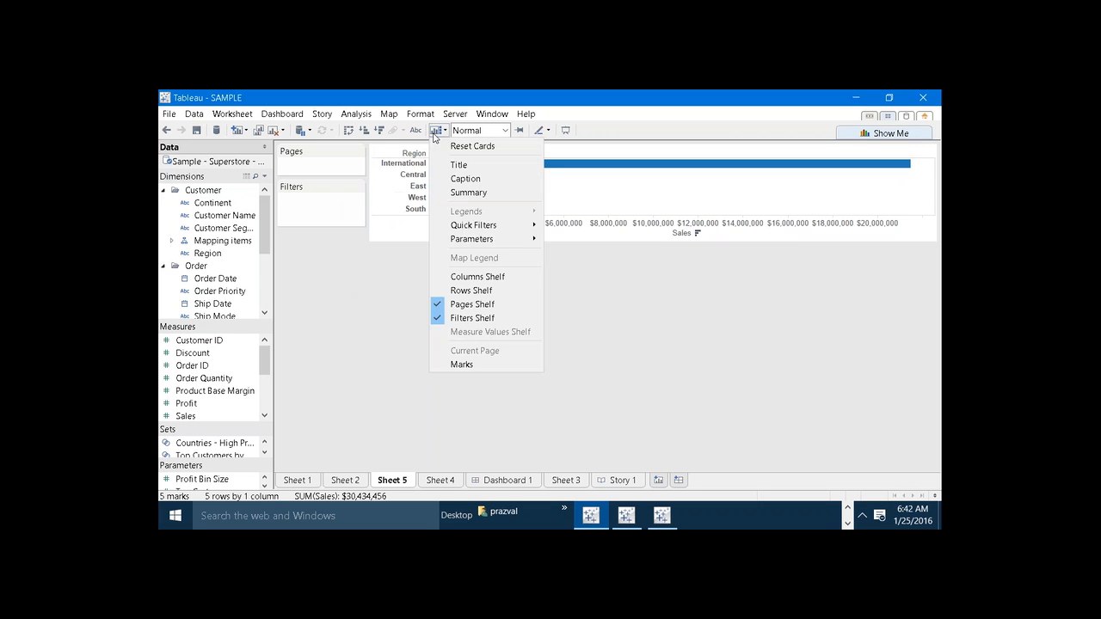
click(486, 312)
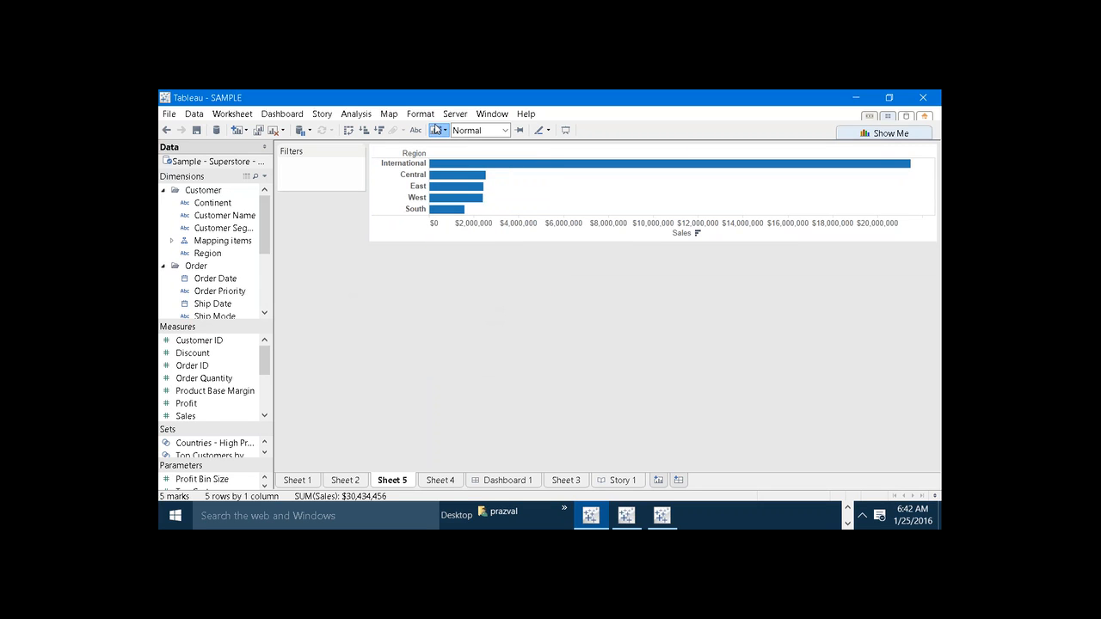
click(437, 130)
click(491, 318)
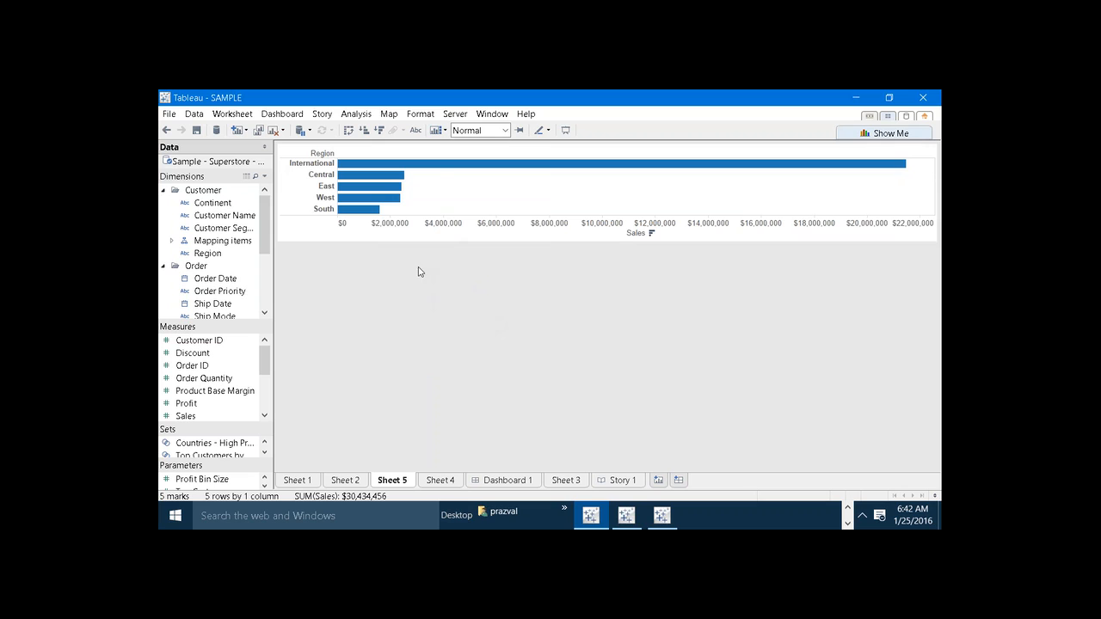
Show the Columns shelf, Rows shelf and Marks card again on Sheet 5
click(442, 132)
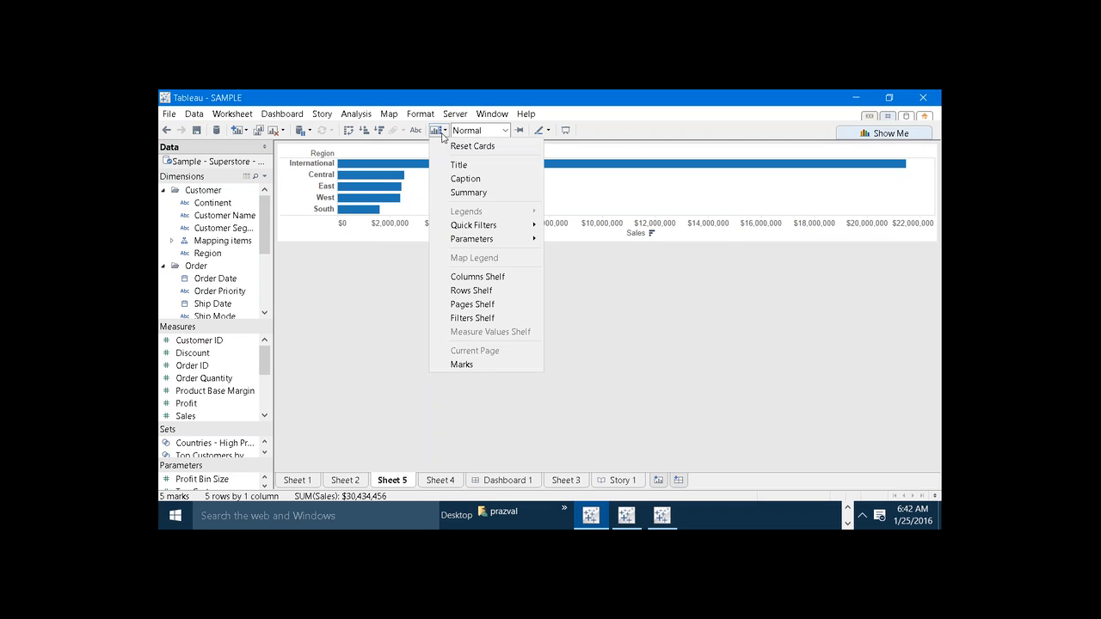
click(486, 276)
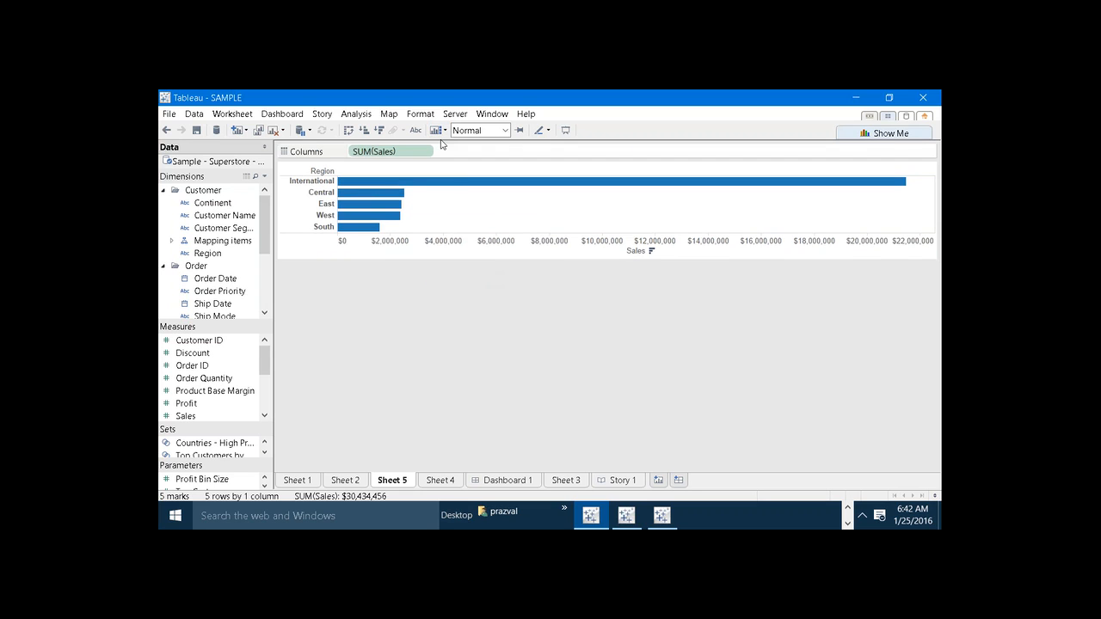
click(437, 131)
click(472, 290)
click(440, 135)
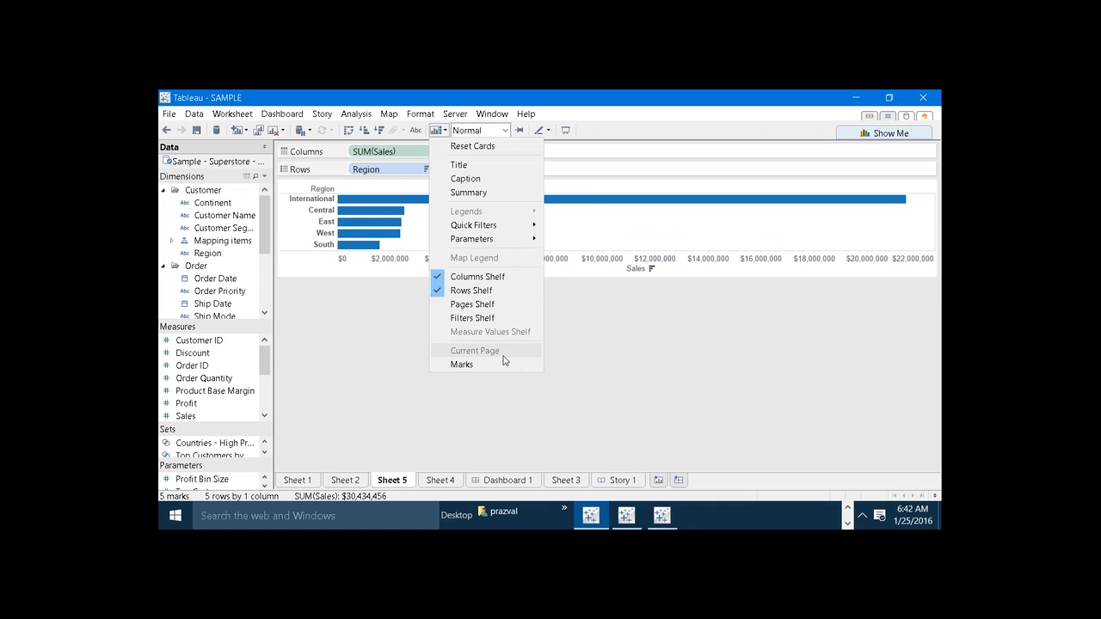
click(502, 365)
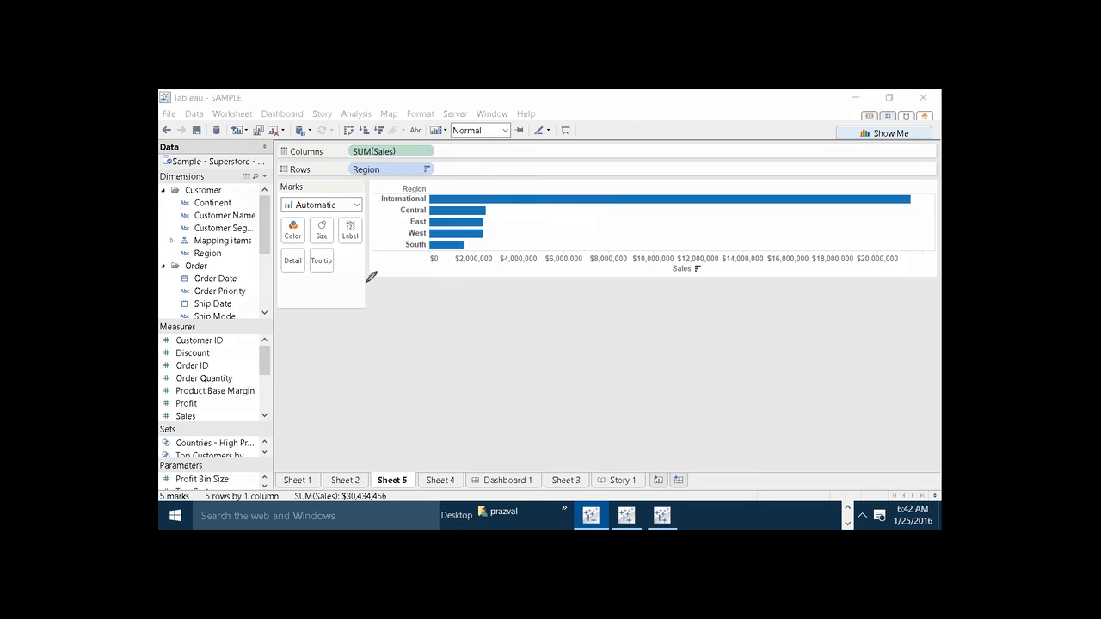
Circle the empty area below the bar chart as an annotation, clear it, and set the chart's fit to Entire View
mouse_move(369, 281)
mouse_down()
mouse_move(870, 290)
mouse_move(910, 347)
mouse_move(901, 421)
mouse_move(752, 456)
mouse_move(454, 487)
mouse_move(354, 485)
mouse_move(280, 345)
mouse_move(367, 282)
mouse_move(452, 261)
mouse_up()
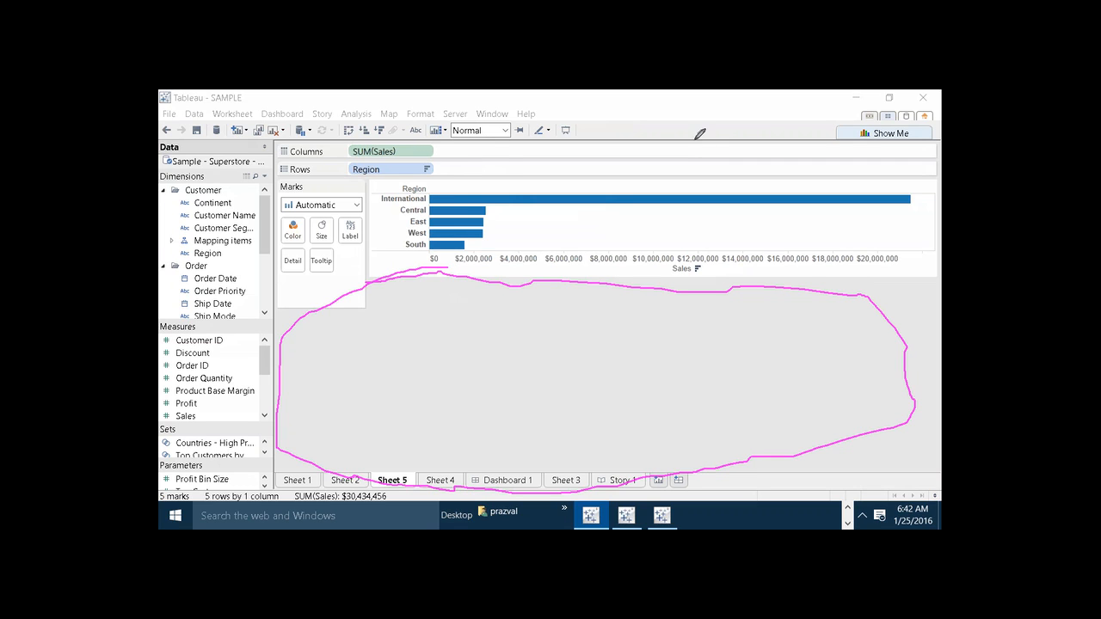
key(Escape)
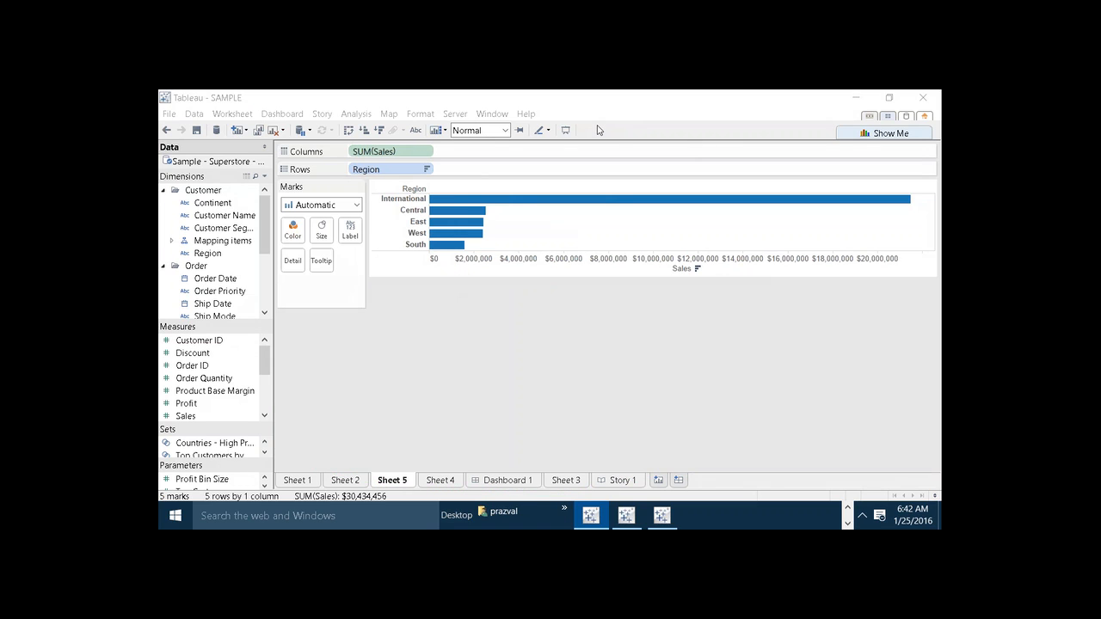
click(506, 130)
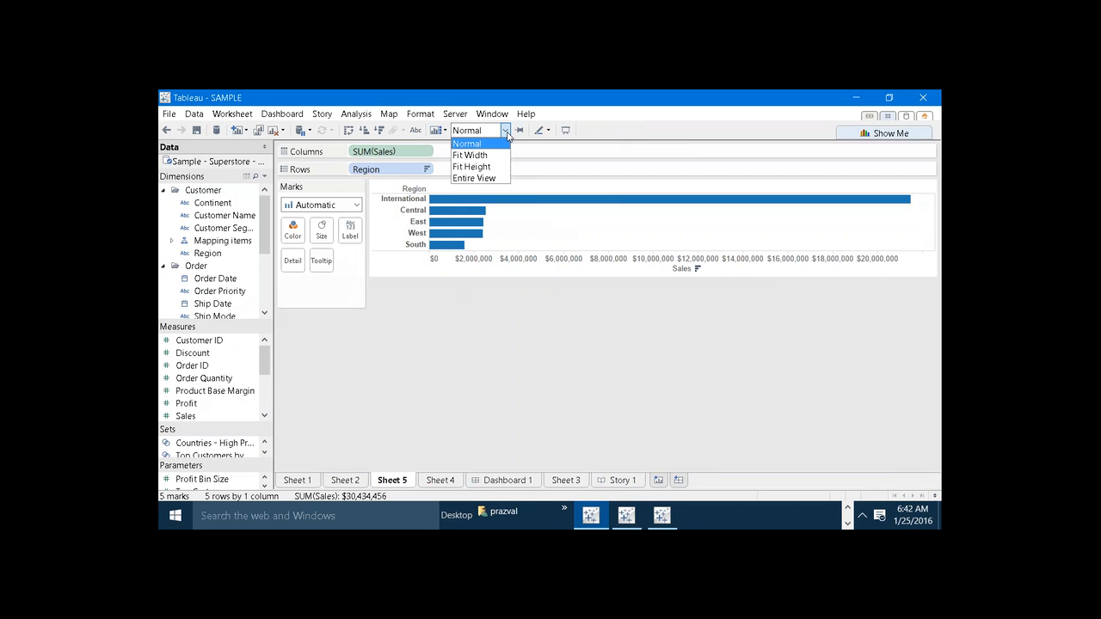
click(495, 178)
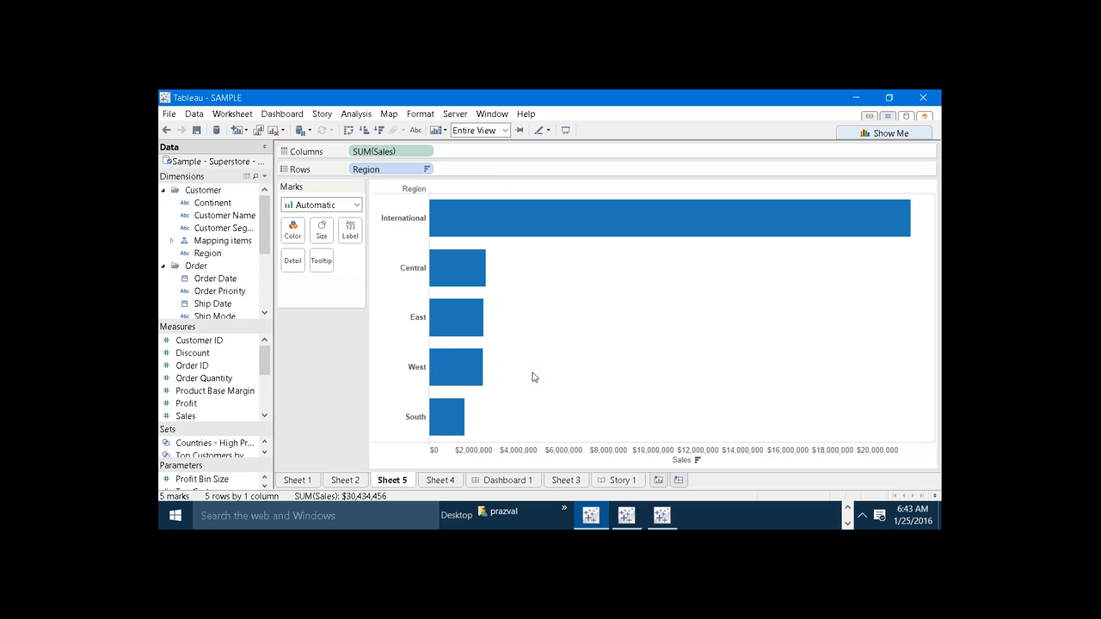
click(504, 131)
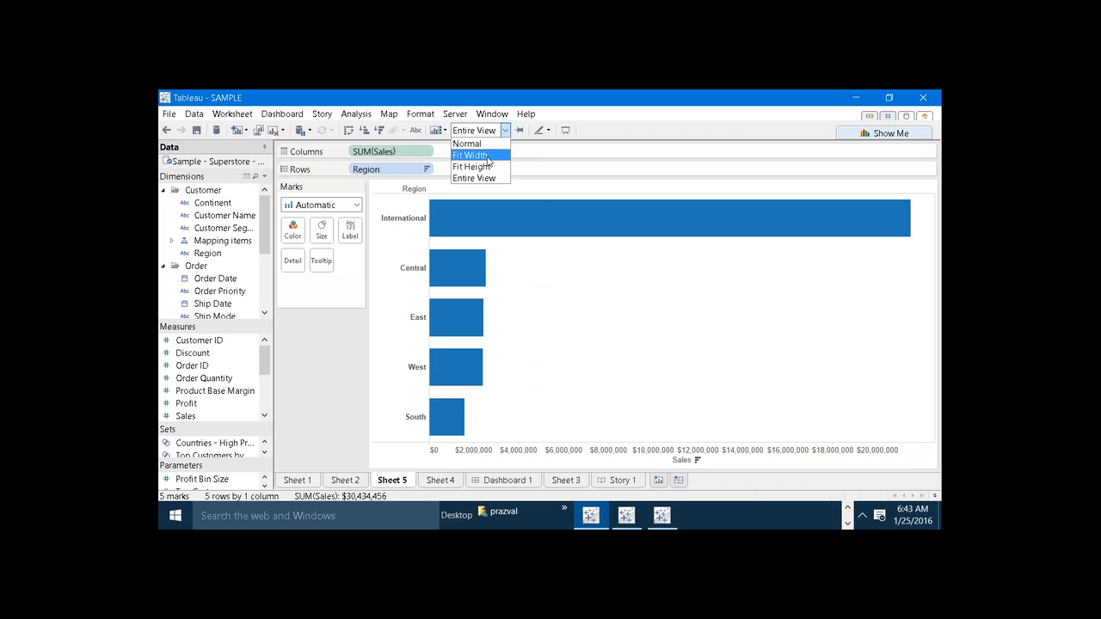
click(725, 131)
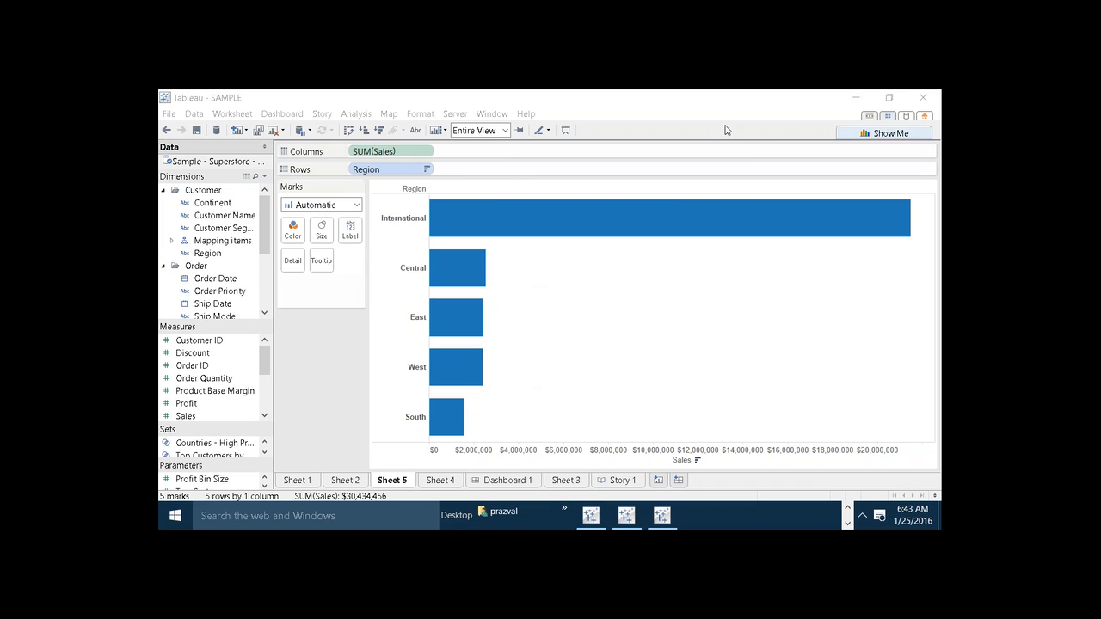
View the Sheet 5 chart in presentation mode and return to the normal workspace
click(565, 131)
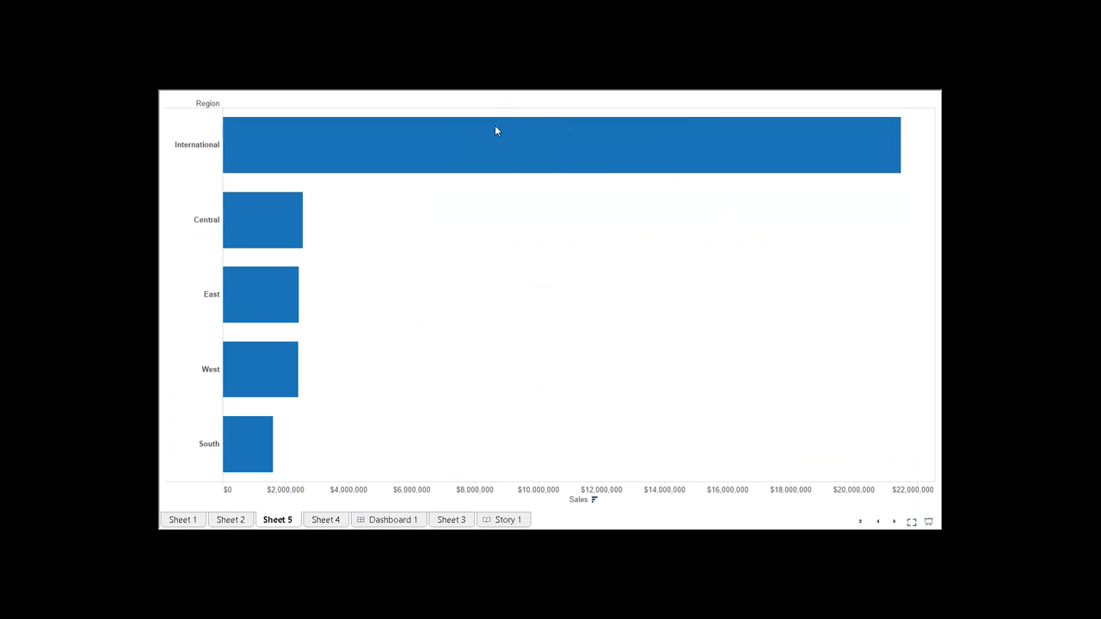
mouse_move(508, 135)
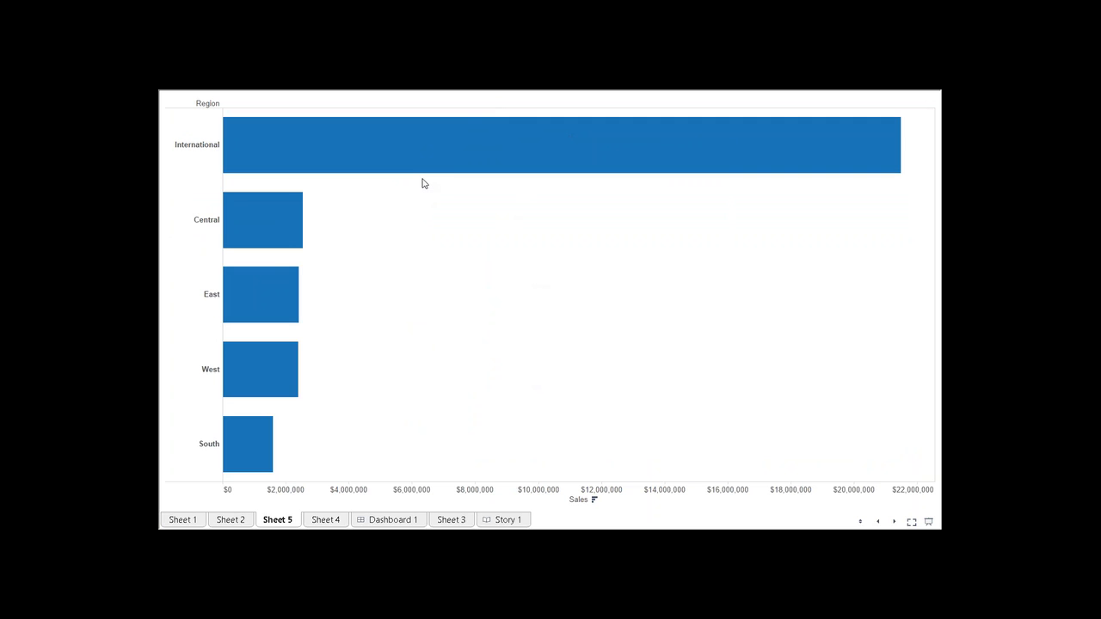
click(929, 522)
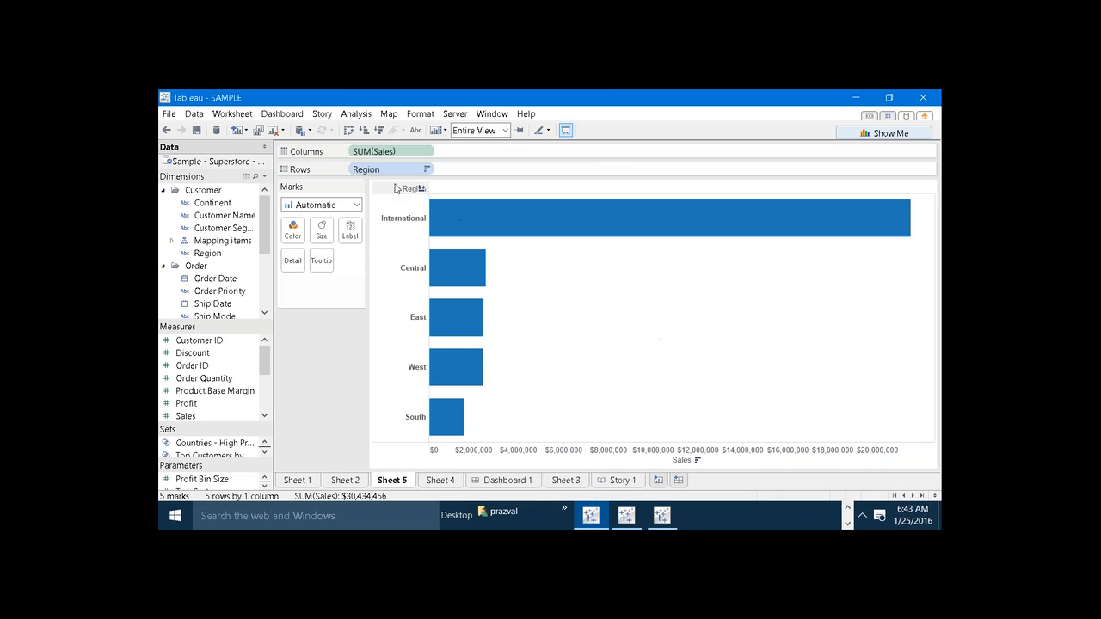
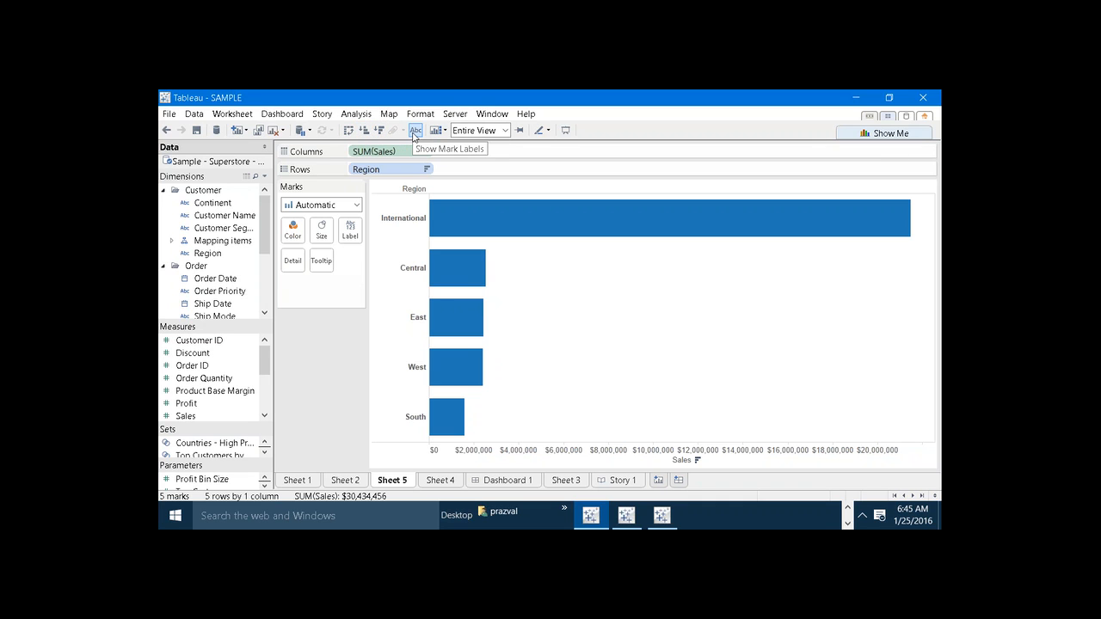
Show the sales mark labels on the Region bars and review the card visibility options
click(415, 134)
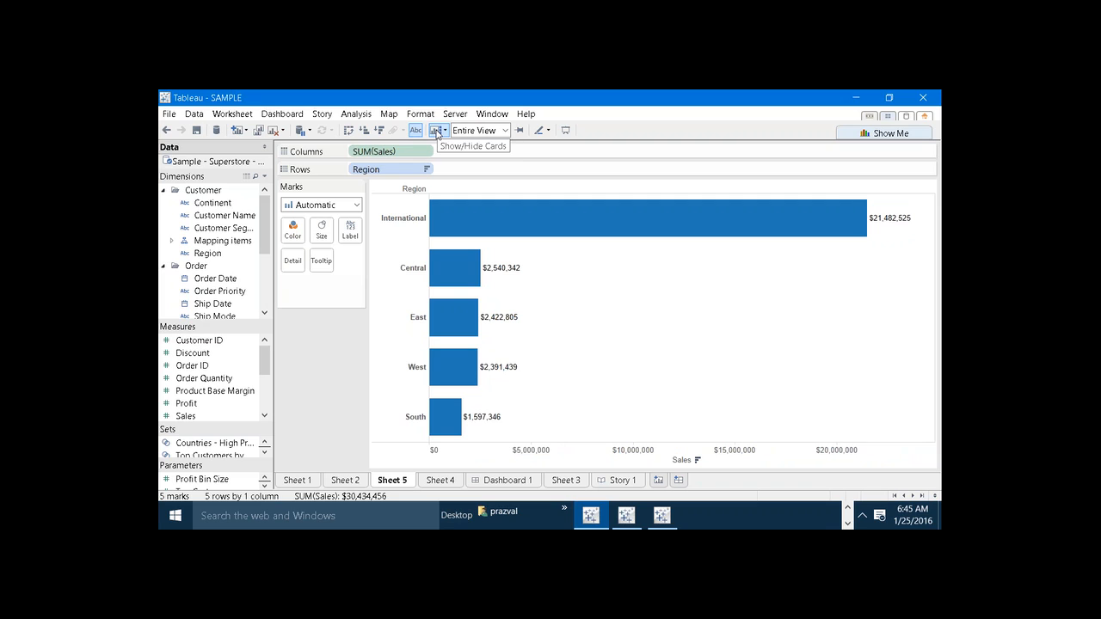
click(436, 131)
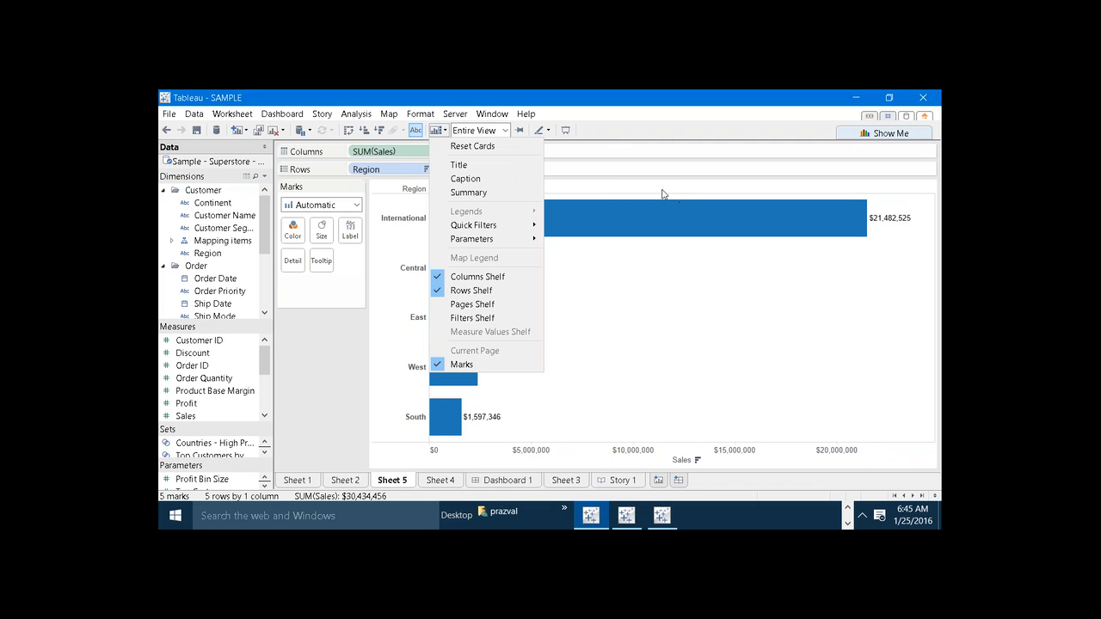
click(634, 181)
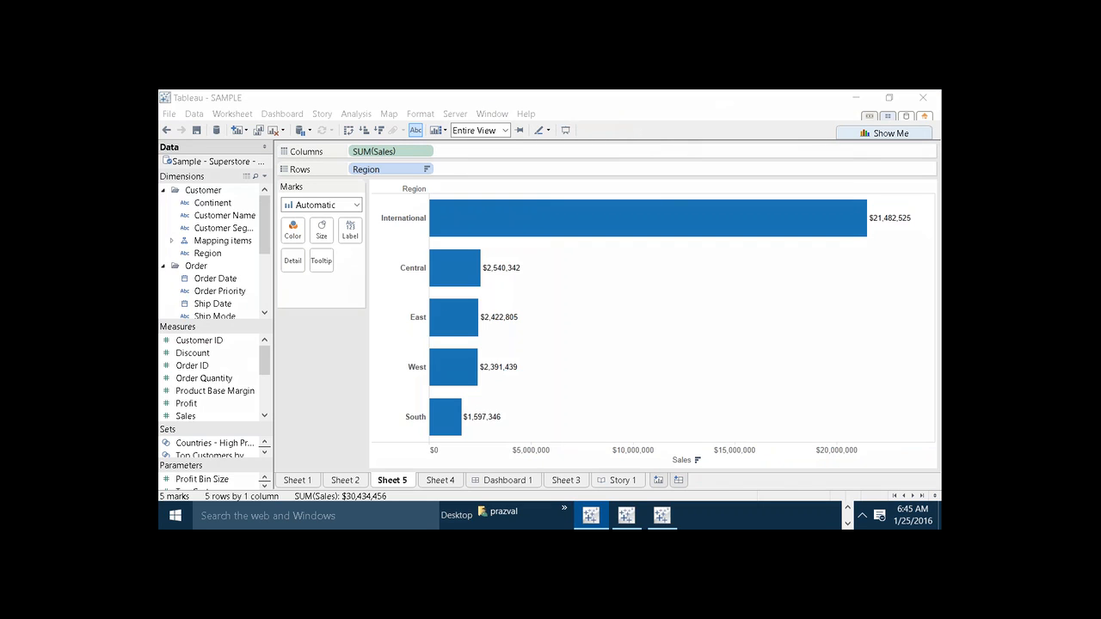
Mark up the Show Me feature with an annotation, convert the Region sales bars to a pie chart with it, and clear the annotation
mouse_move(830, 135)
mouse_down()
mouse_move(915, 136)
mouse_move(889, 121)
mouse_move(853, 125)
mouse_move(759, 168)
mouse_move(331, 176)
mouse_move(330, 189)
mouse_up()
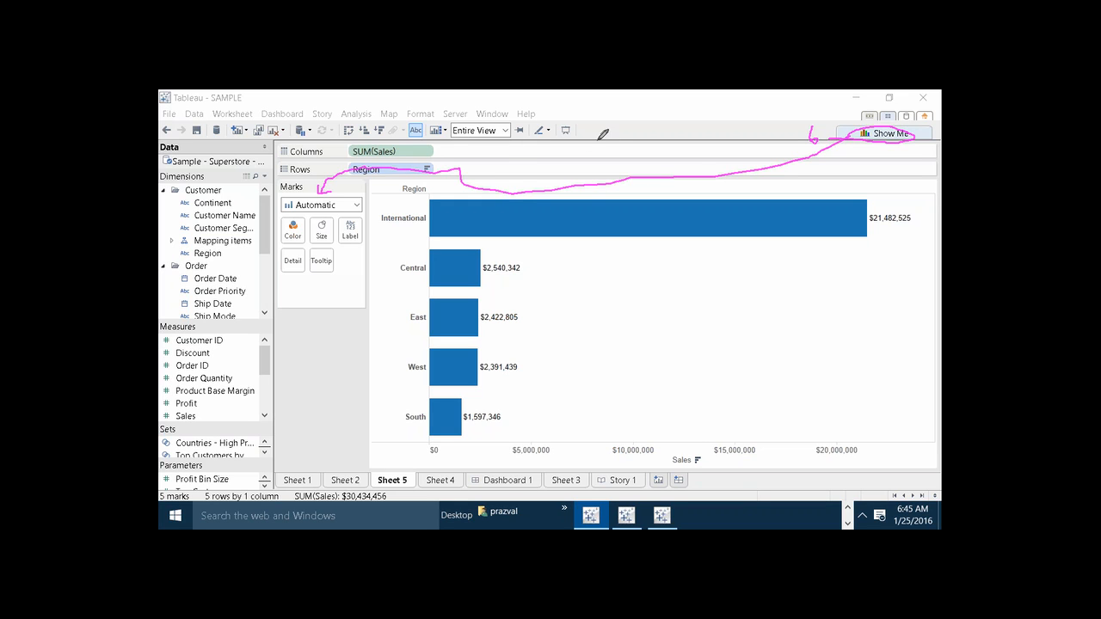
click(882, 136)
click(882, 135)
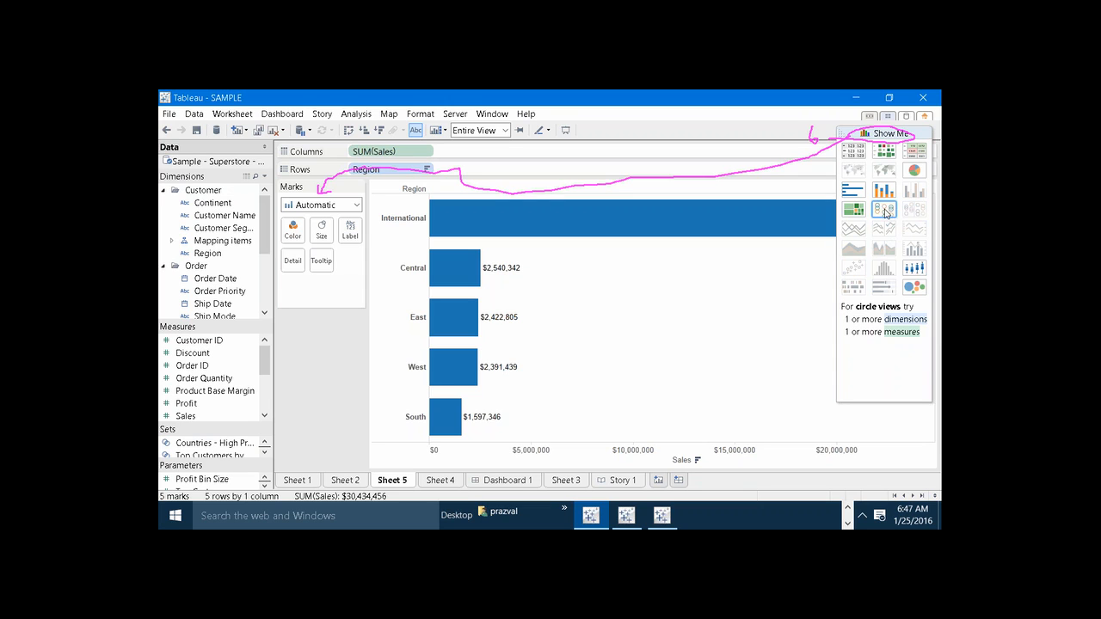
mouse_move(724, 206)
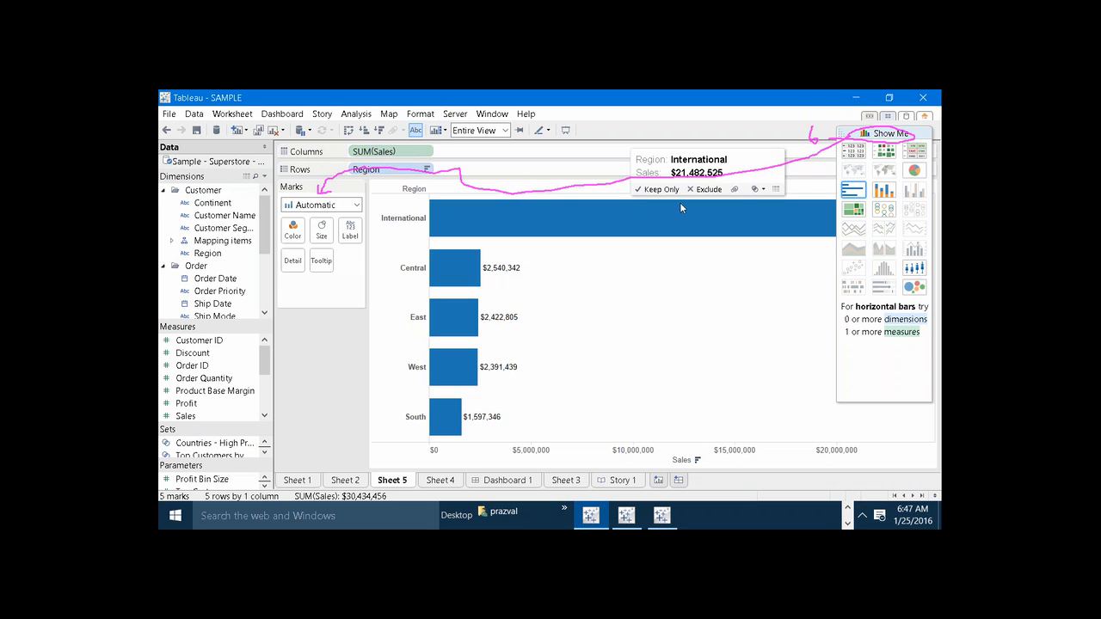
click(914, 172)
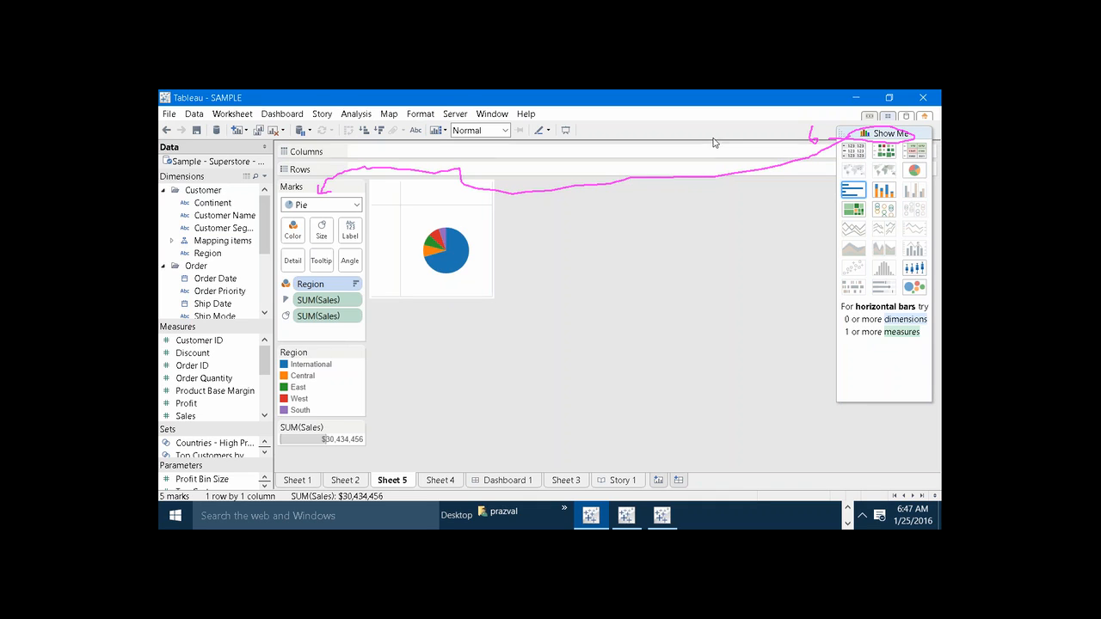
key(Escape)
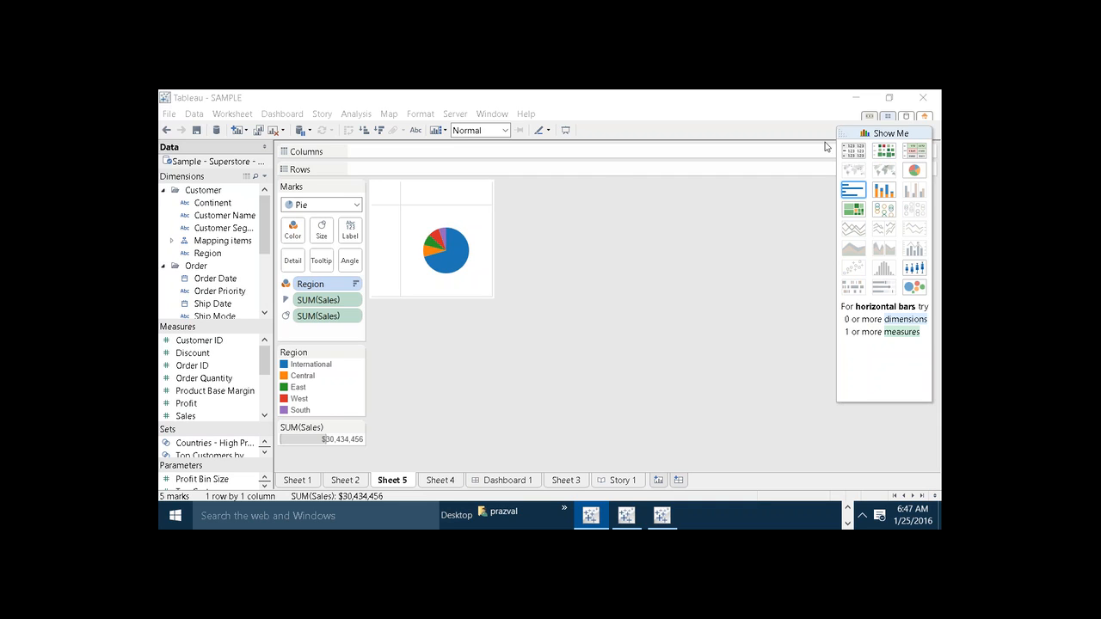
Pause and resume automatic updates on Sheet 5, and close the Show Me chart list
click(300, 130)
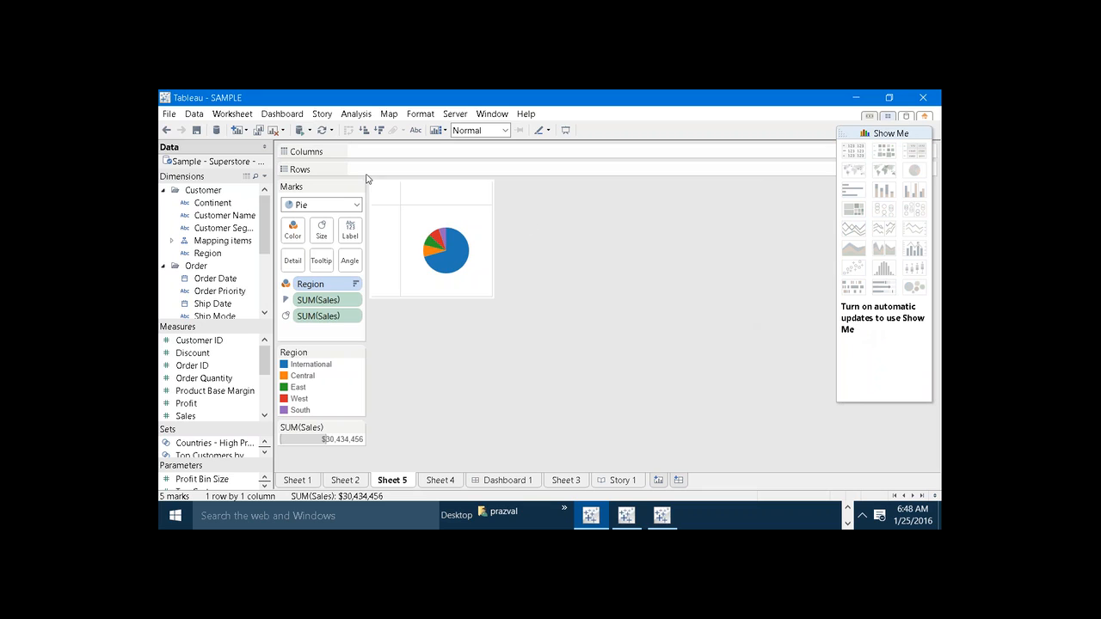
click(300, 131)
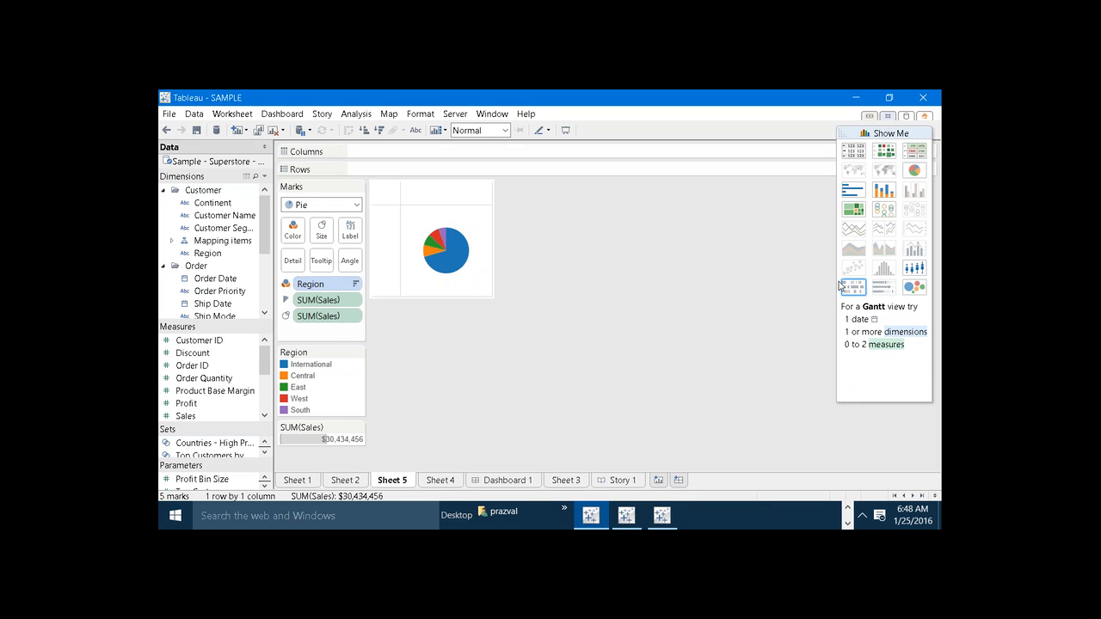
click(863, 134)
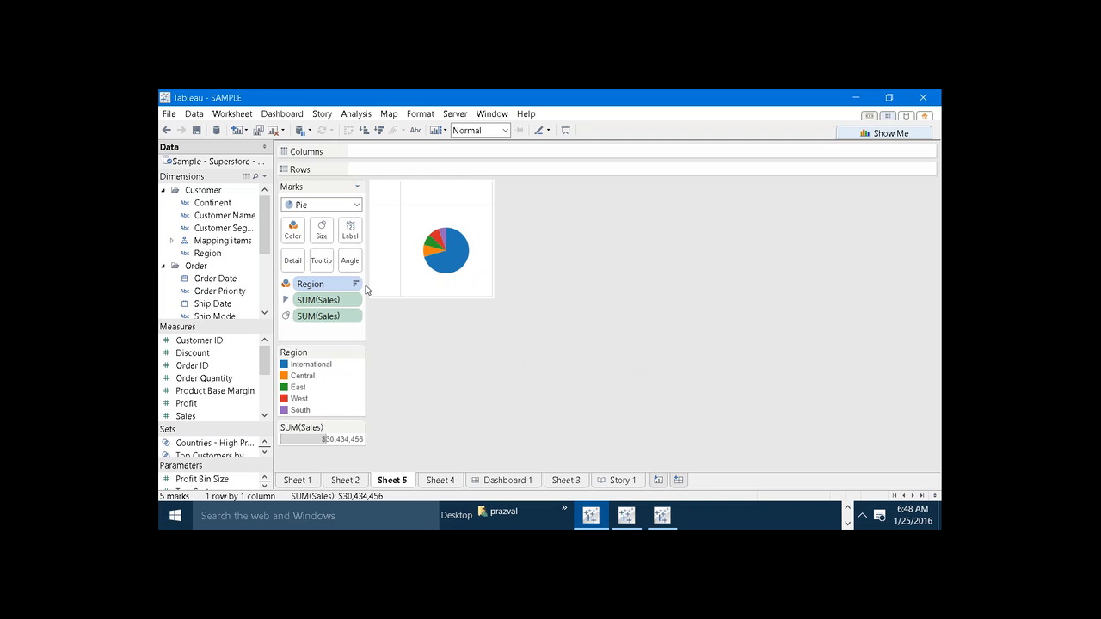
Mark up the status bar's marks, rows-by-columns and SUM(Sales) summary for the pie chart, and compare it on Sheet 2 and Sheet 1
click(622, 127)
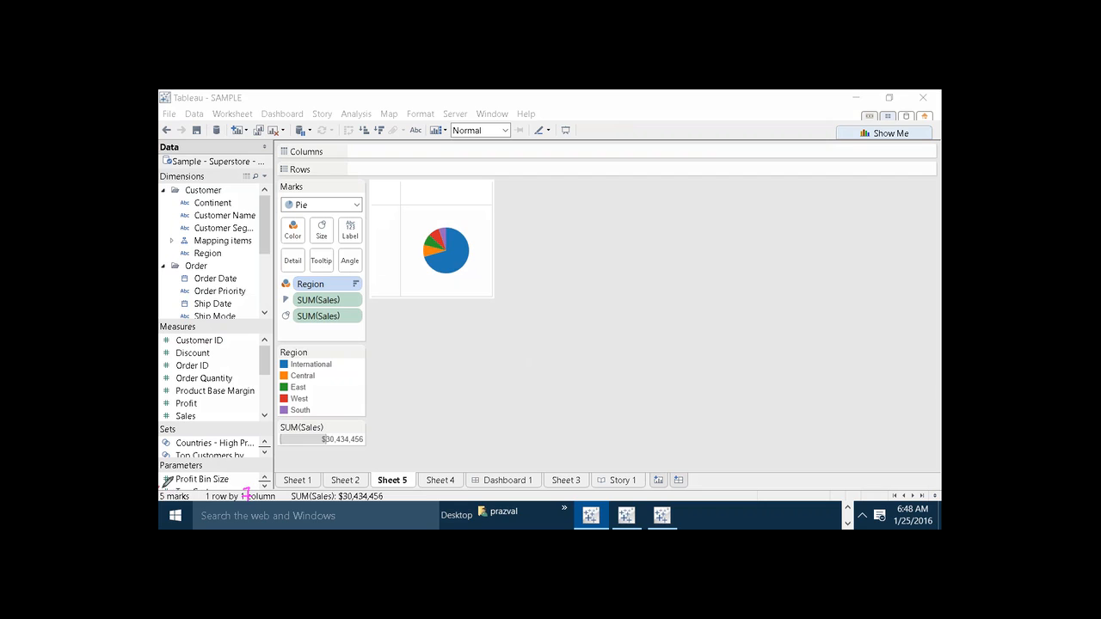
drag(161, 498, 383, 498)
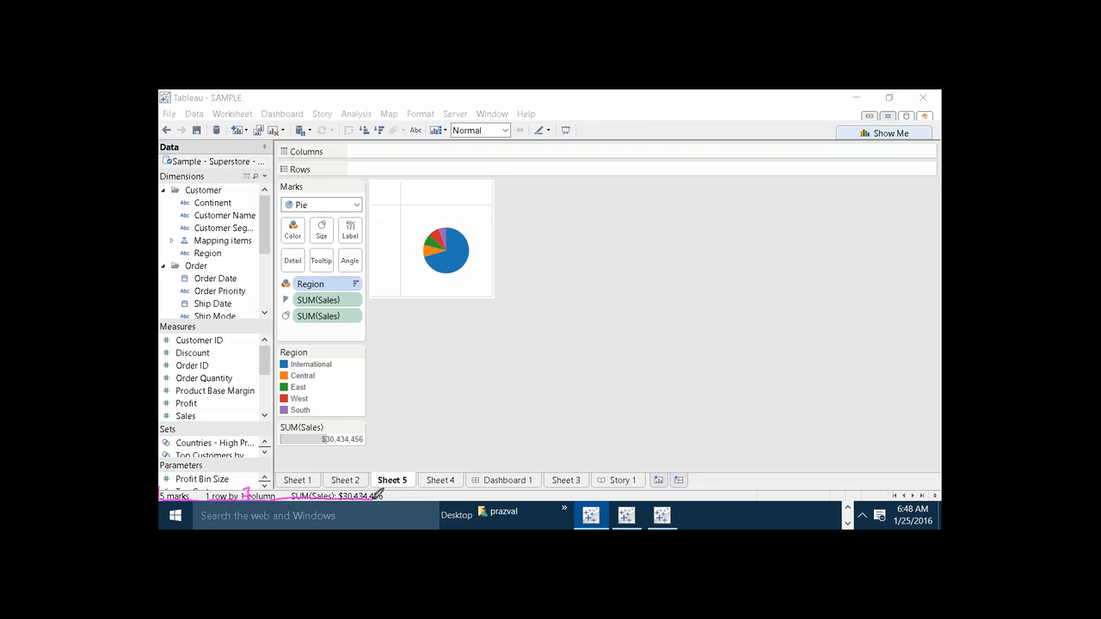
drag(196, 490, 223, 473)
mouse_move(340, 389)
mouse_down()
mouse_move(311, 414)
mouse_move(277, 393)
mouse_move(336, 355)
mouse_move(341, 388)
mouse_up()
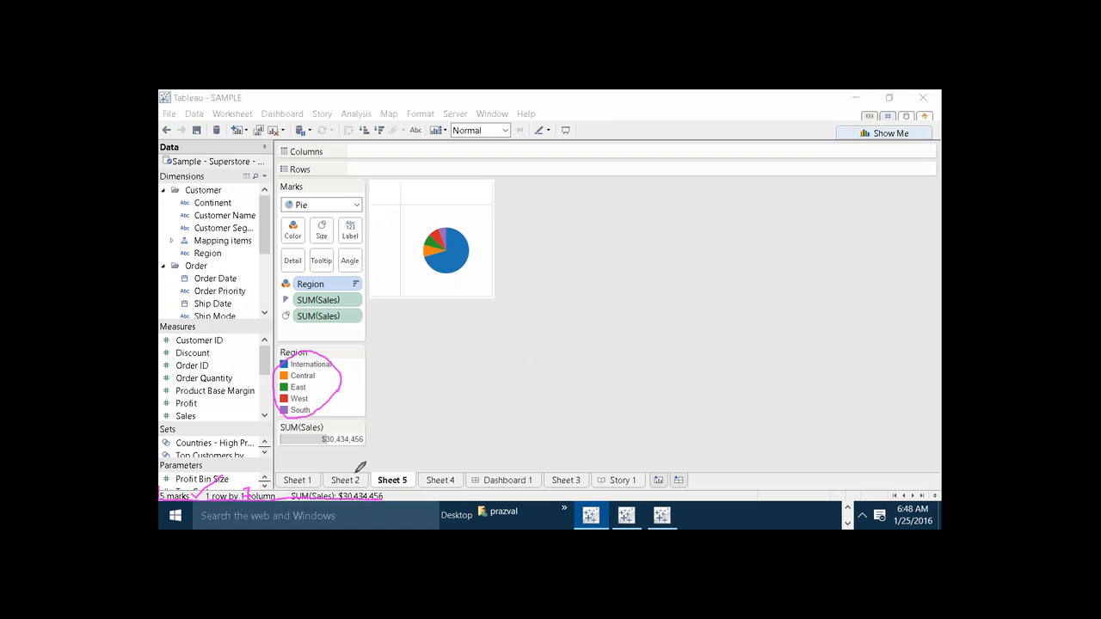
mouse_move(383, 495)
mouse_down()
mouse_move(372, 478)
mouse_move(341, 482)
mouse_move(338, 502)
mouse_up()
drag(290, 482, 287, 499)
click(347, 482)
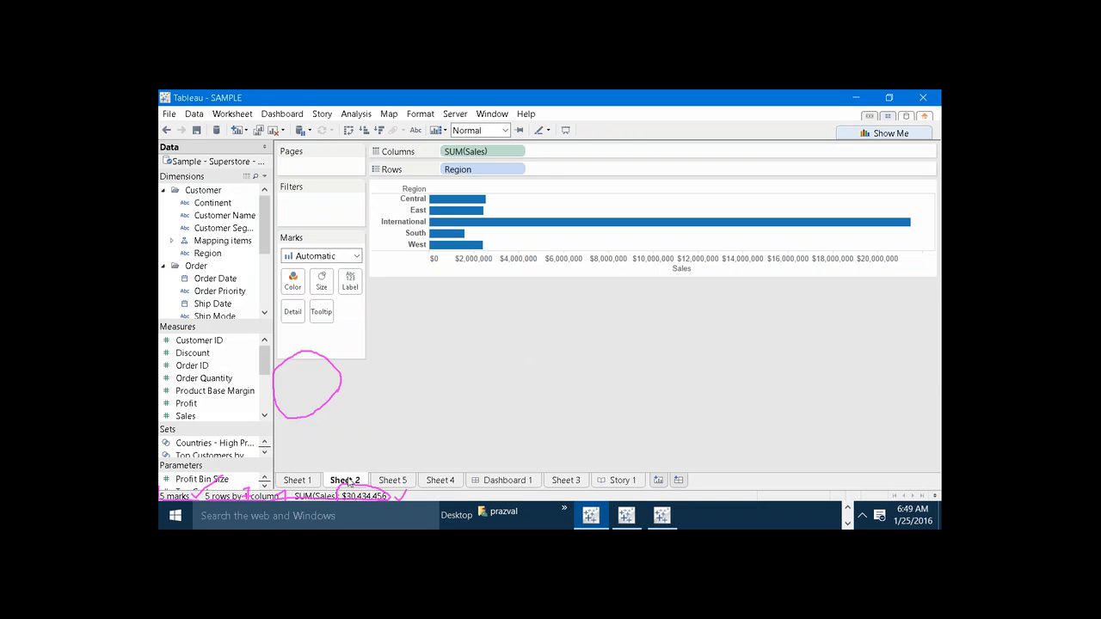
click(295, 482)
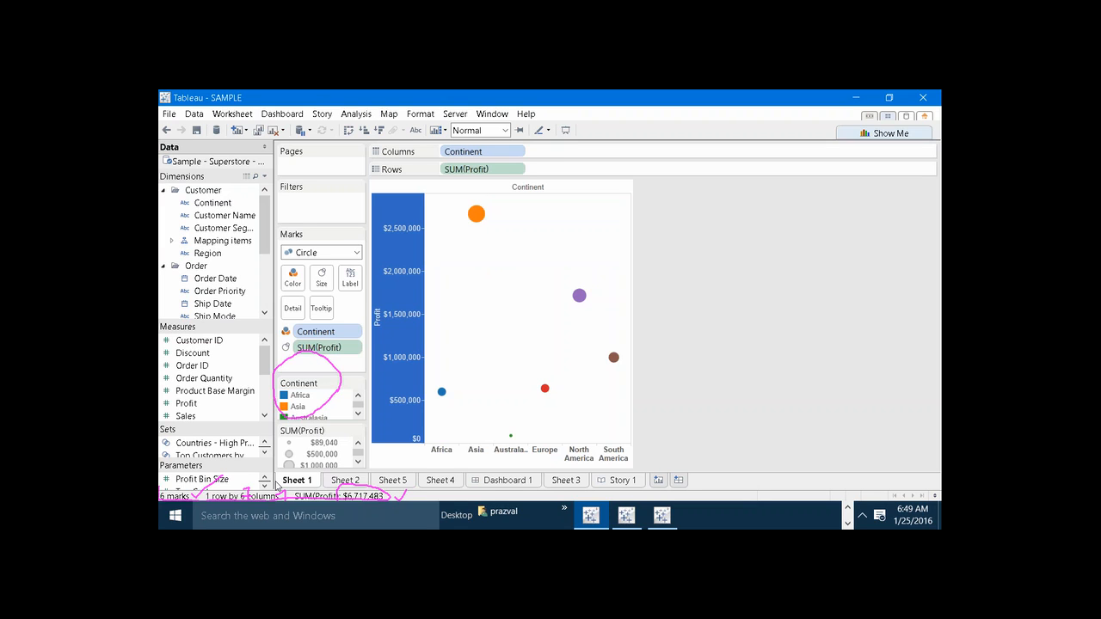
Create a new worksheet, circle its drop areas, and place Continent as columns and Sales as rows directly in the view
click(658, 481)
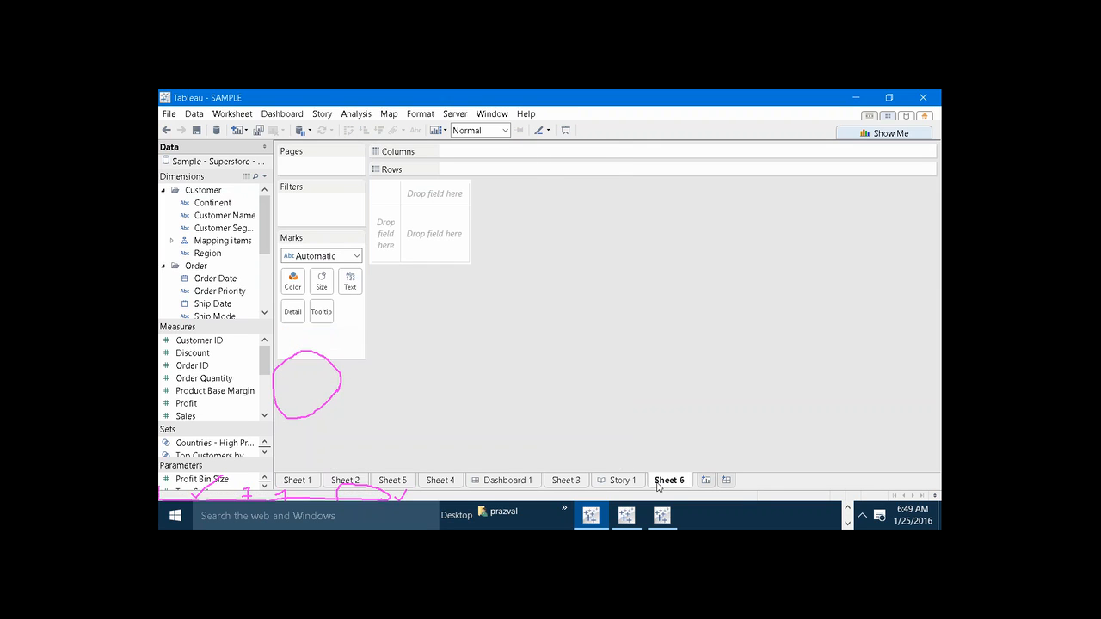
click(618, 129)
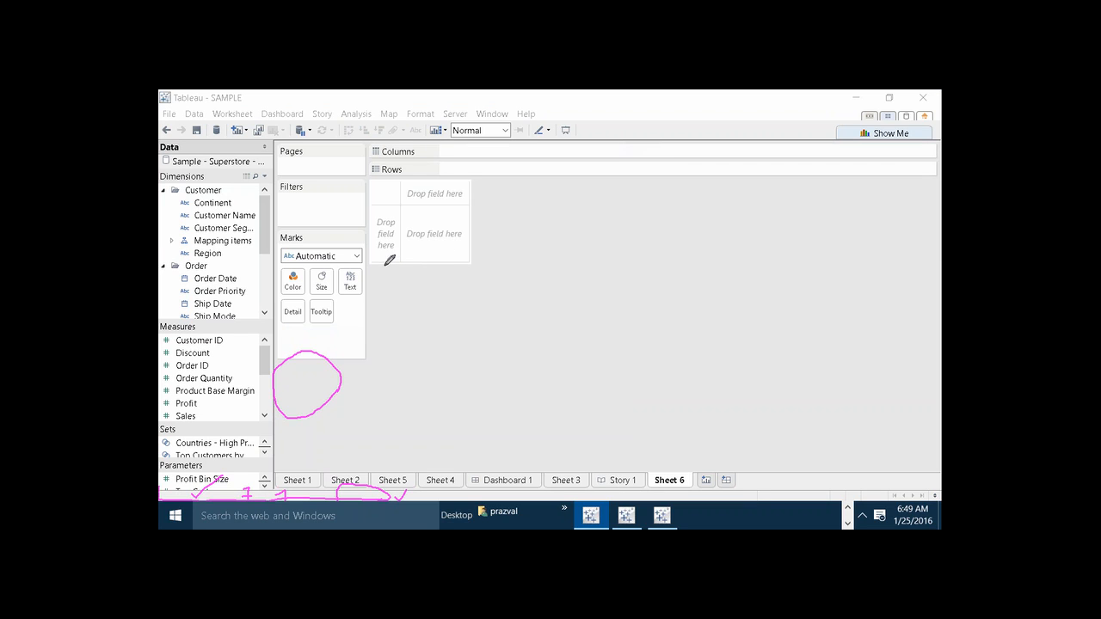
mouse_move(383, 262)
mouse_down()
mouse_move(413, 268)
mouse_move(475, 225)
mouse_move(454, 186)
mouse_move(386, 192)
mouse_move(381, 246)
mouse_move(442, 275)
mouse_move(449, 257)
mouse_up()
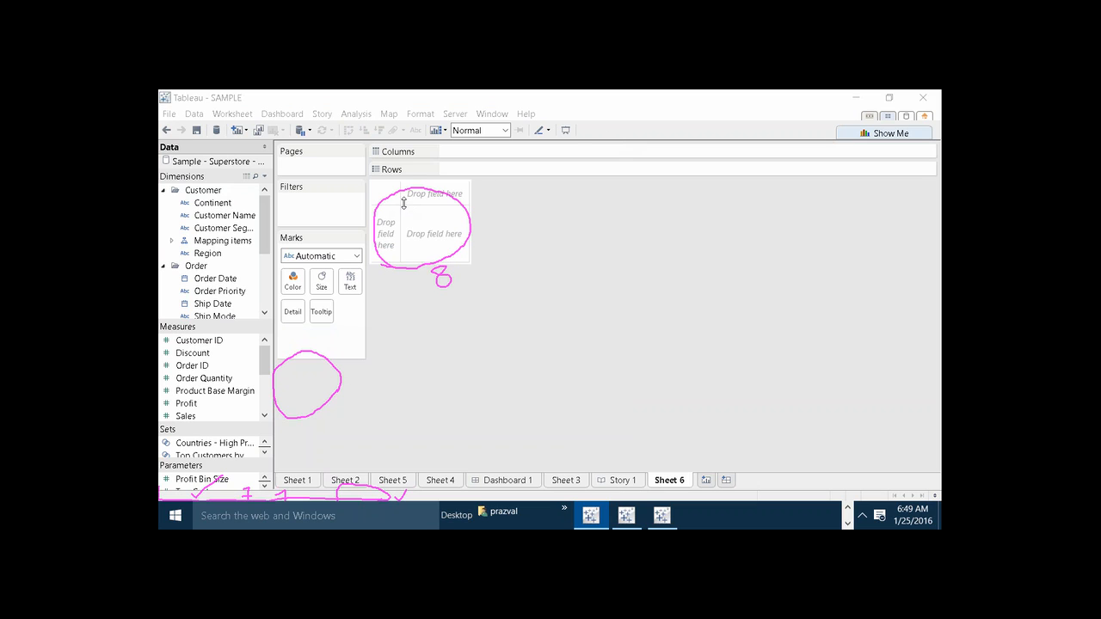
drag(219, 206, 411, 198)
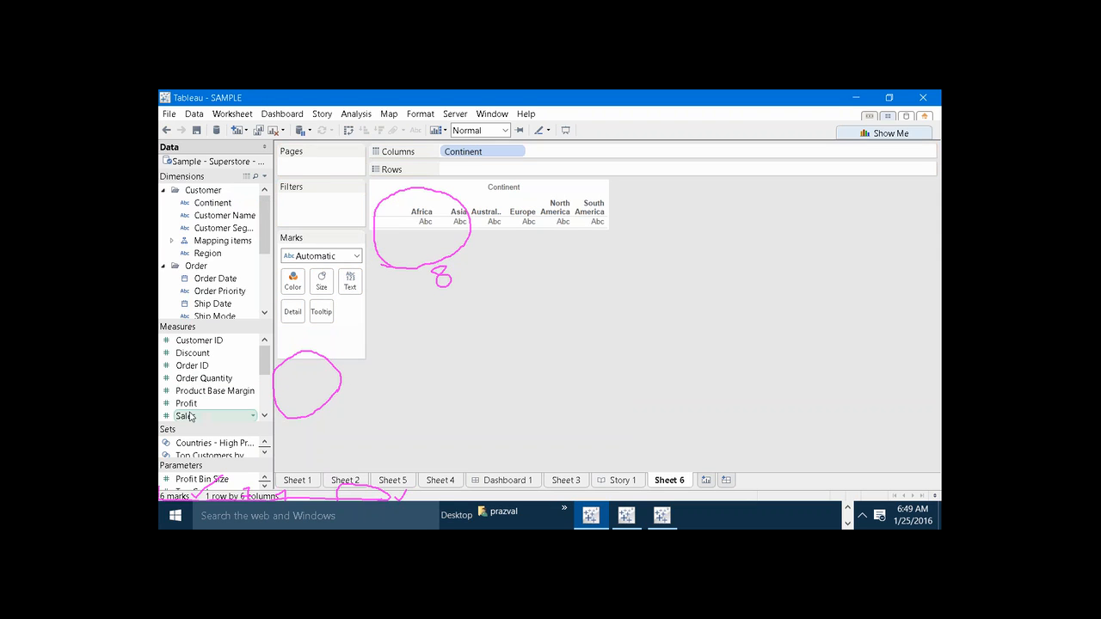
drag(185, 416, 376, 226)
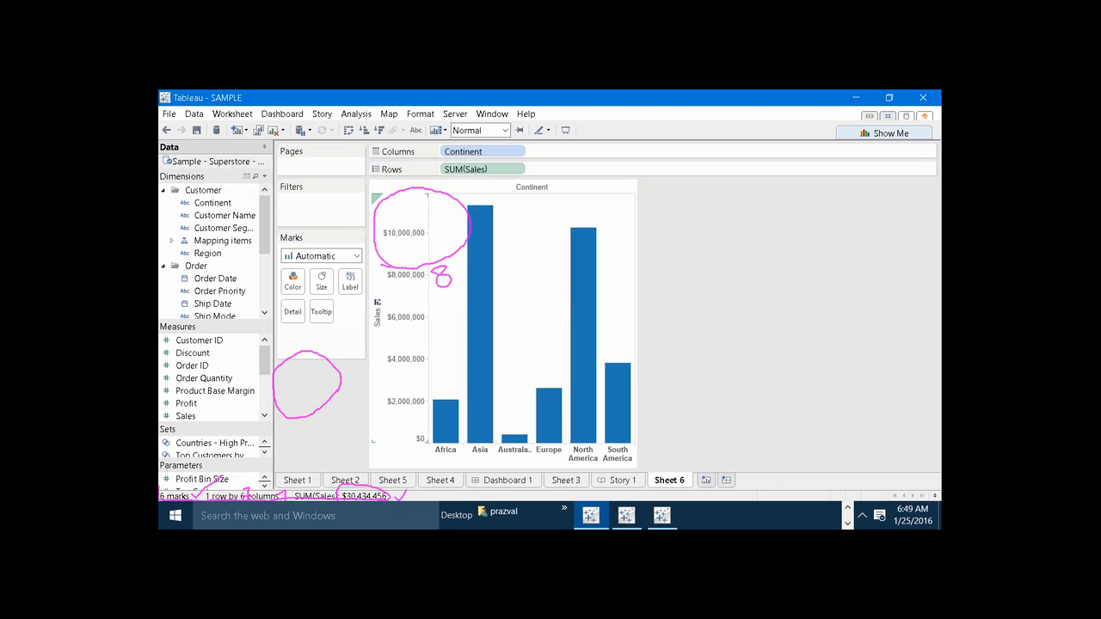
Clear Sheet 6 and rebuild its bar chart by placing Continent as columns and Sales as rows directly in the view
click(275, 131)
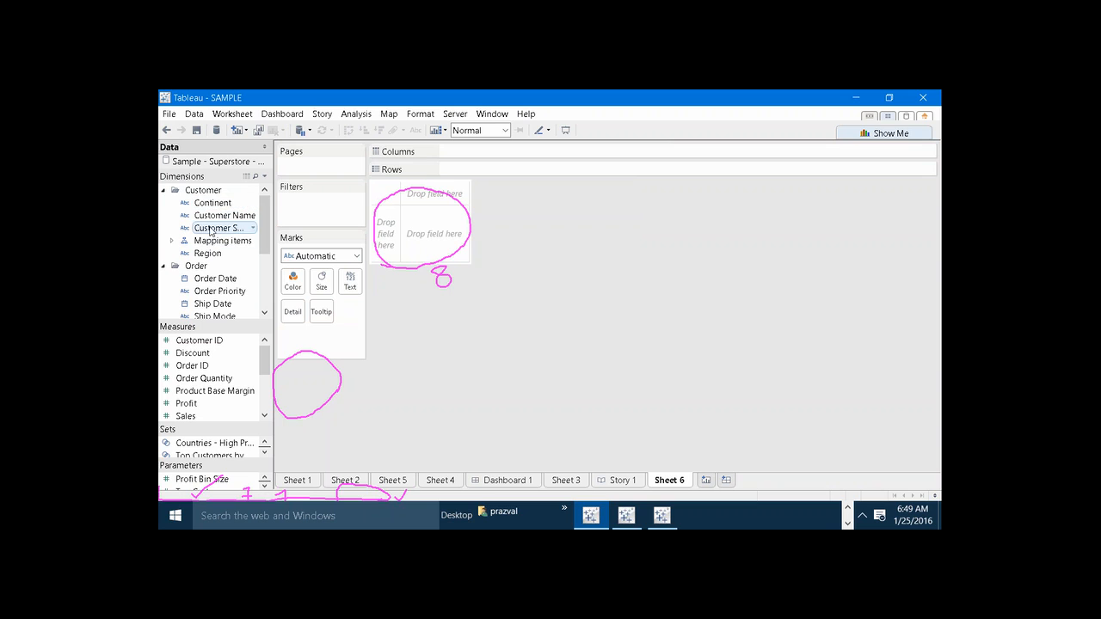
drag(211, 203, 416, 194)
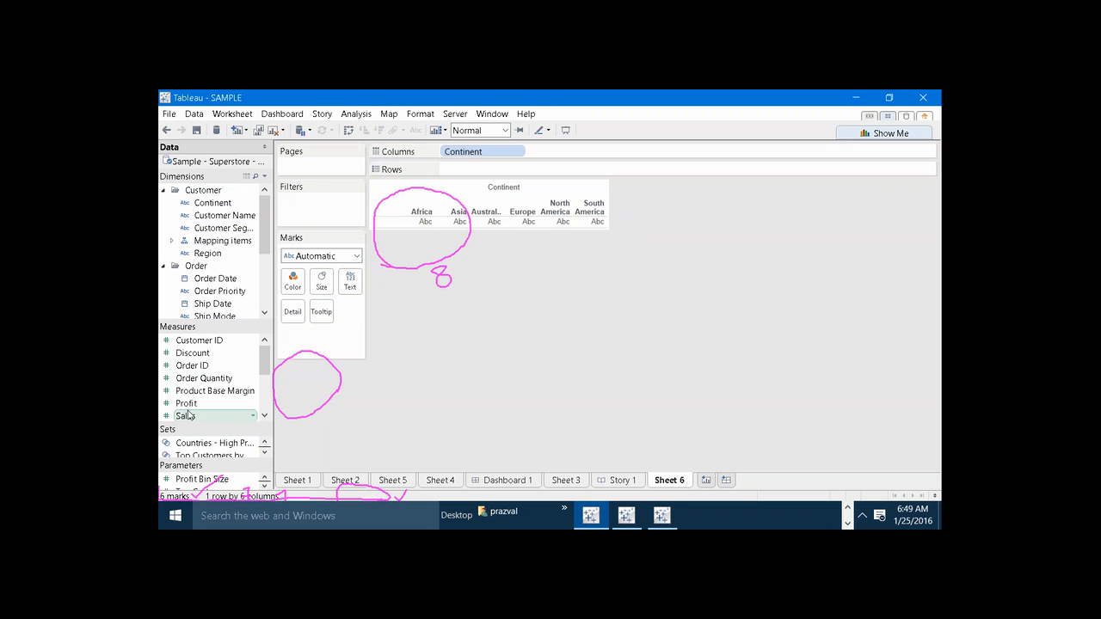
drag(186, 415, 383, 227)
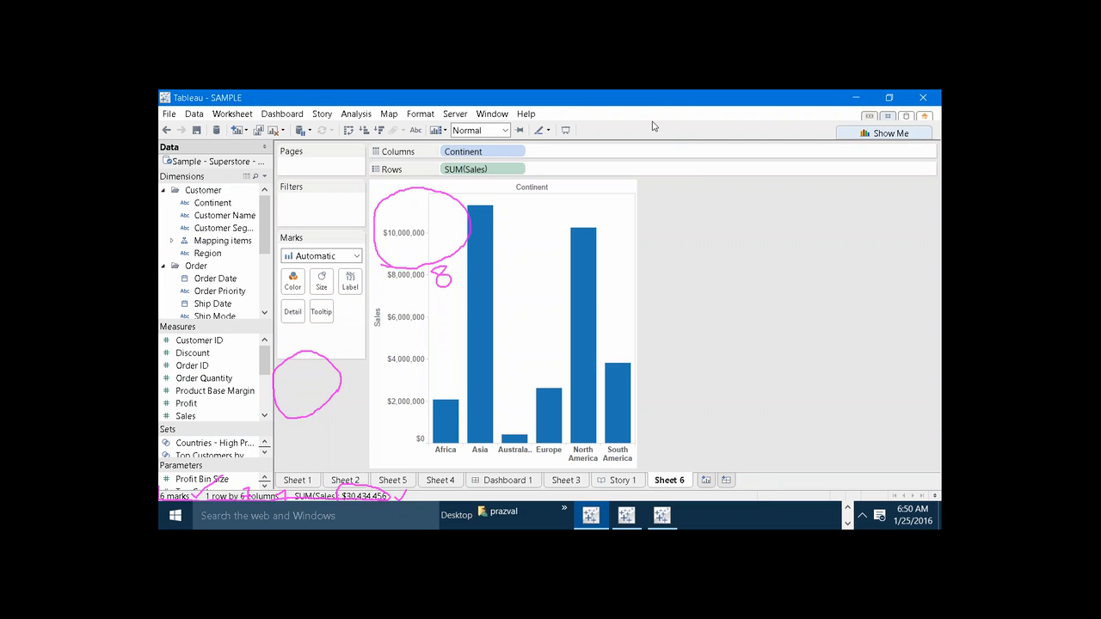
Circle the menu bar with the annotation pen, number it, and clear all annotations from the screen
click(615, 128)
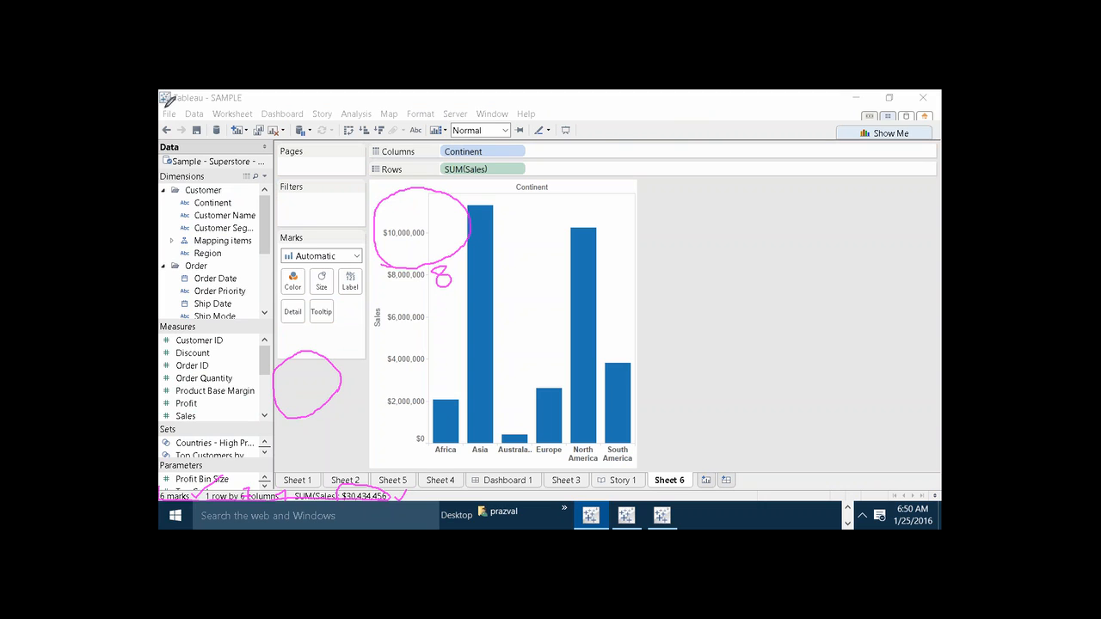
mouse_move(162, 105)
mouse_down()
mouse_move(443, 118)
mouse_move(549, 102)
mouse_move(169, 100)
mouse_up()
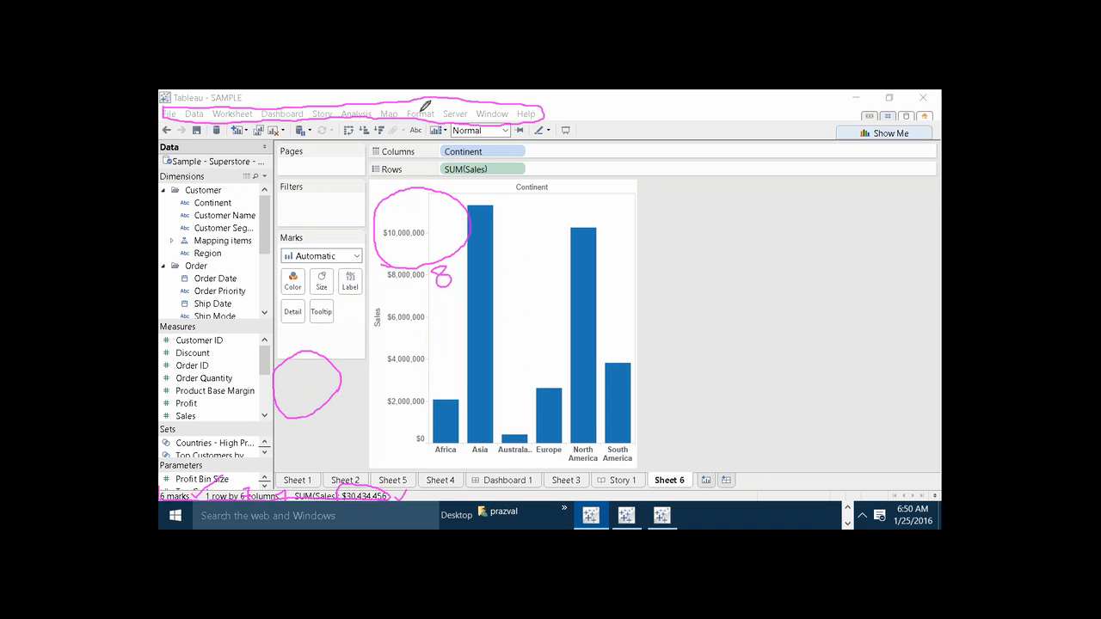
drag(414, 97, 415, 107)
click(694, 133)
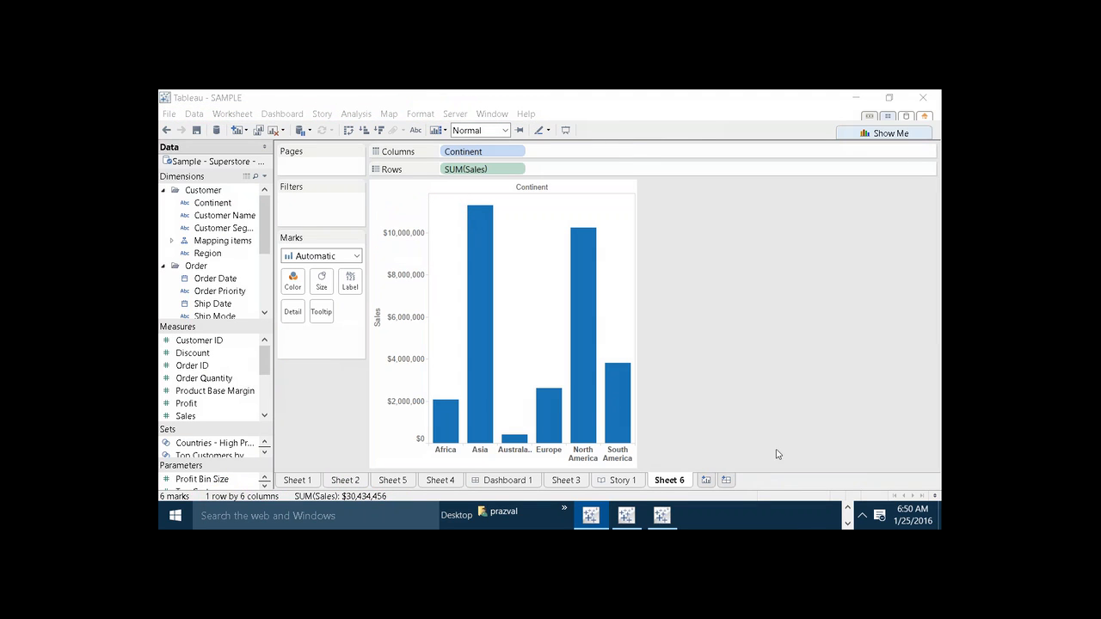
Switch to the Notepad list of workspace components and add the entries "5)TOOL BAR" and "6)SHOW ME" below the sheet types
click(846, 509)
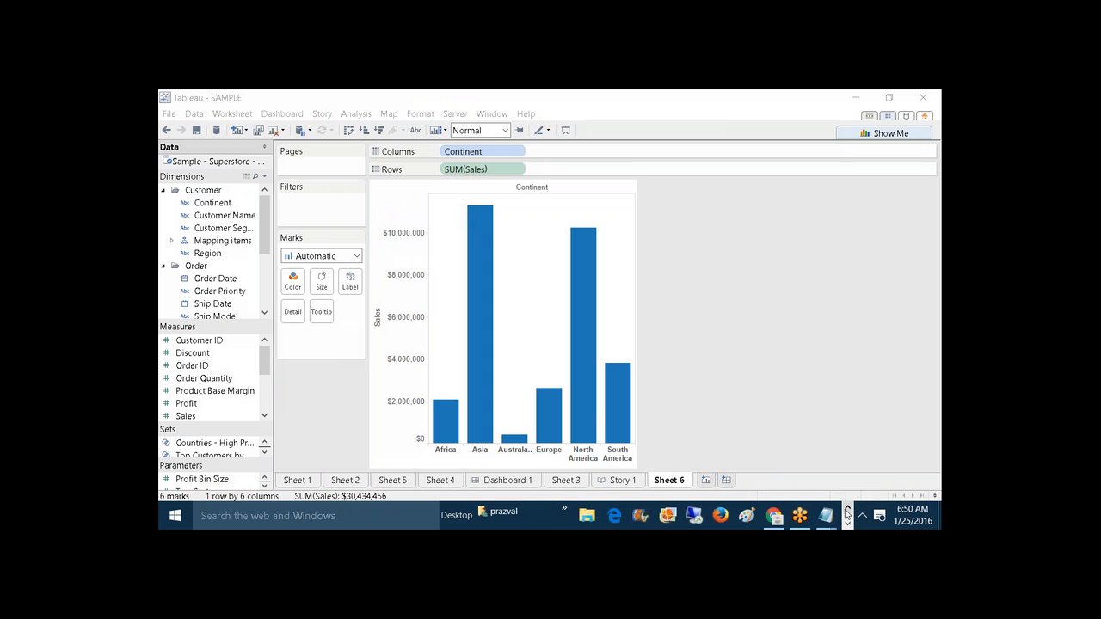
mouse_move(827, 513)
click(822, 478)
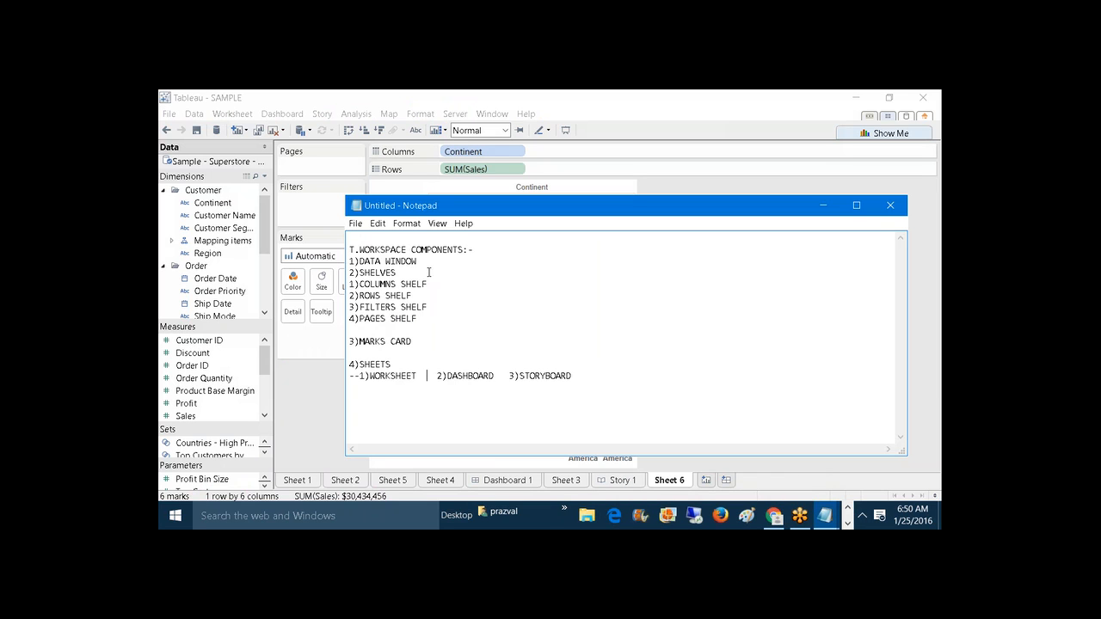
drag(422, 264, 349, 261)
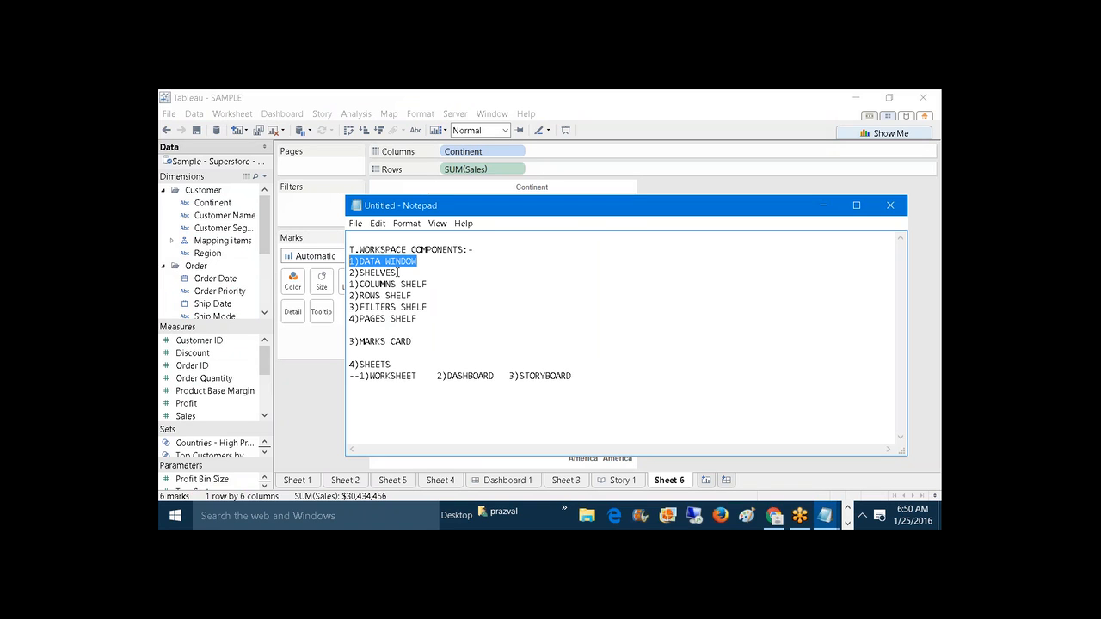
click(612, 373)
key(Return)
key(Return)
text(5)TO)
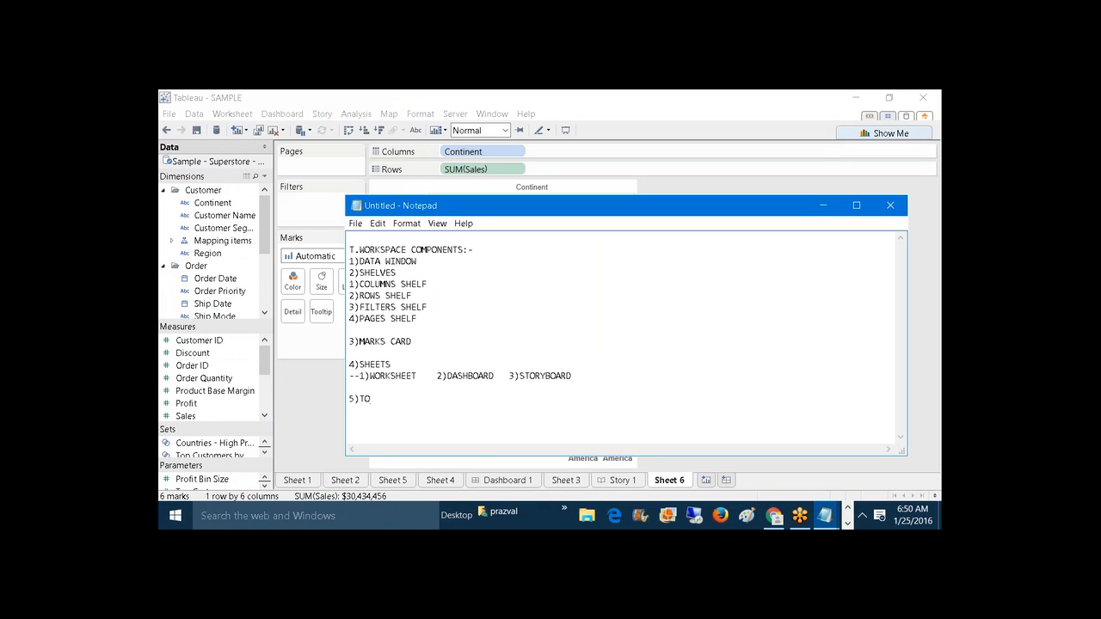
text(OL)
text(BAR)
key(Return)
text(6)SHOW ME)
key(Return)
Add "7)STATUS BAR", "8)ACTIVE AREA" and "9)MENU BAR" to the list in a maximized Notepad window, and return to Tableau
text(7))
click(856, 204)
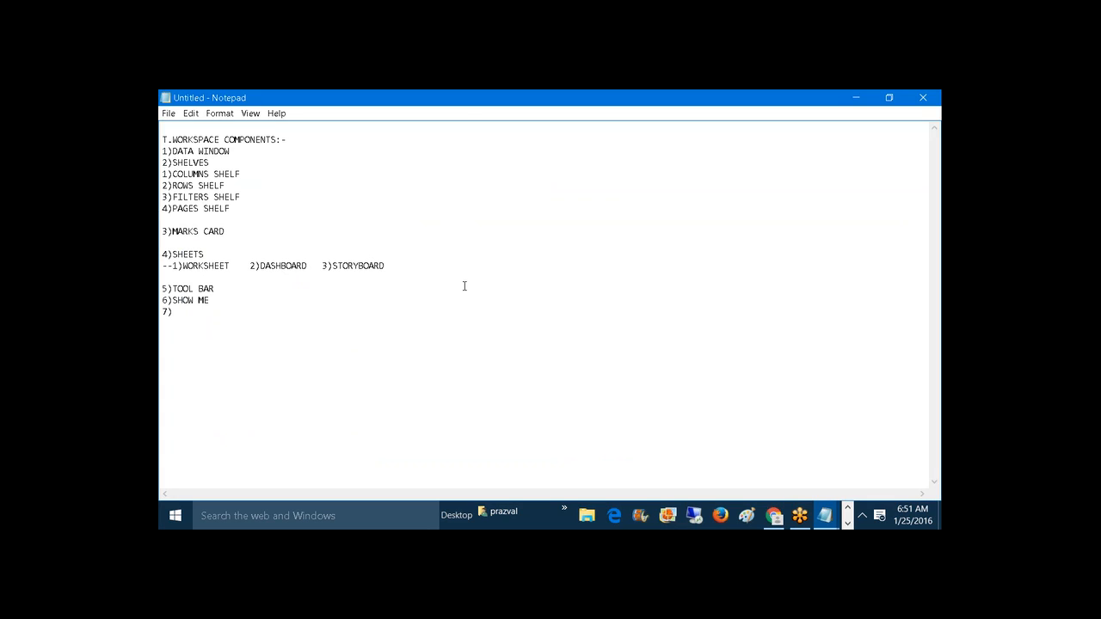
text(STATUS BAR)
key(Return)
text(8)ACTIVE AREA)
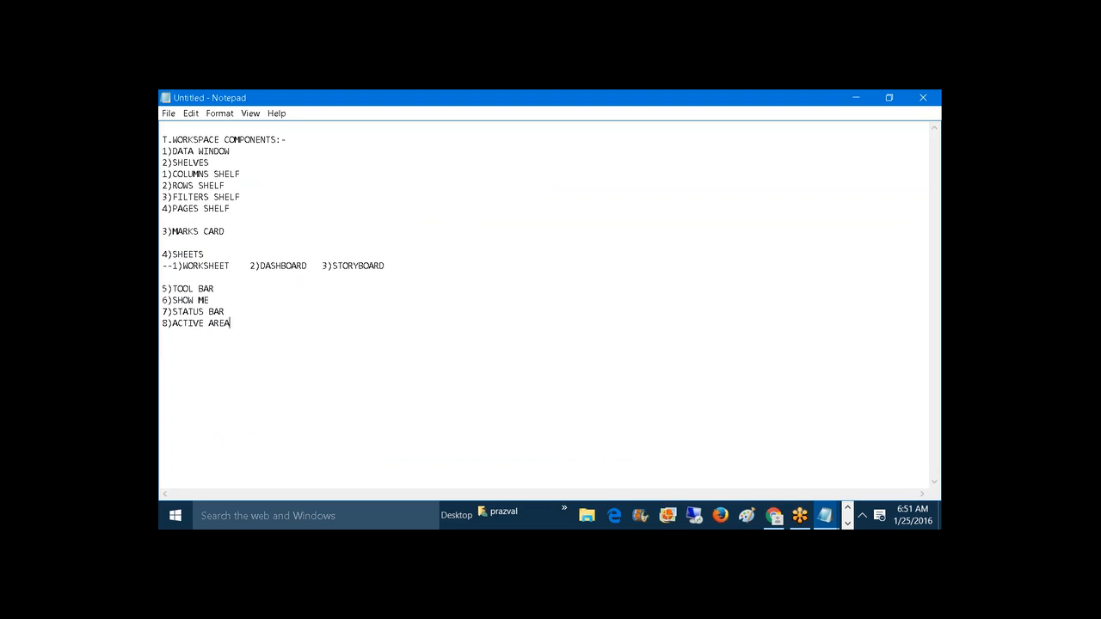
key(Return)
text(9)MENU BAR)
click(855, 97)
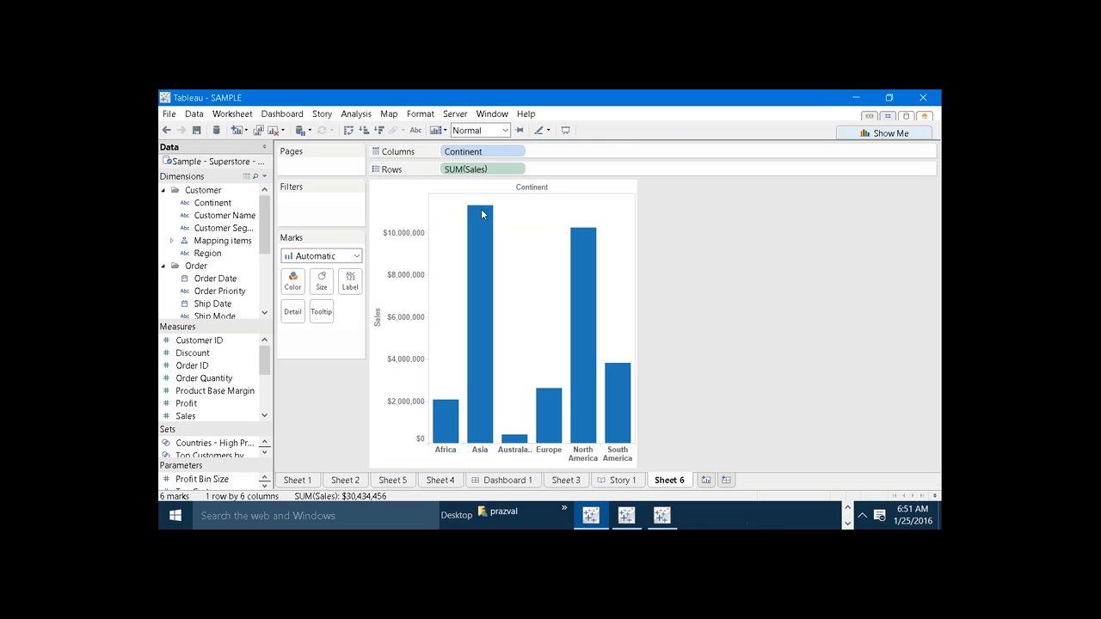
Circle and number the data window 1, the shelves 2, the Marks card 3 and the sheet tabs 4 with the annotation pen
key(ctrl+2)
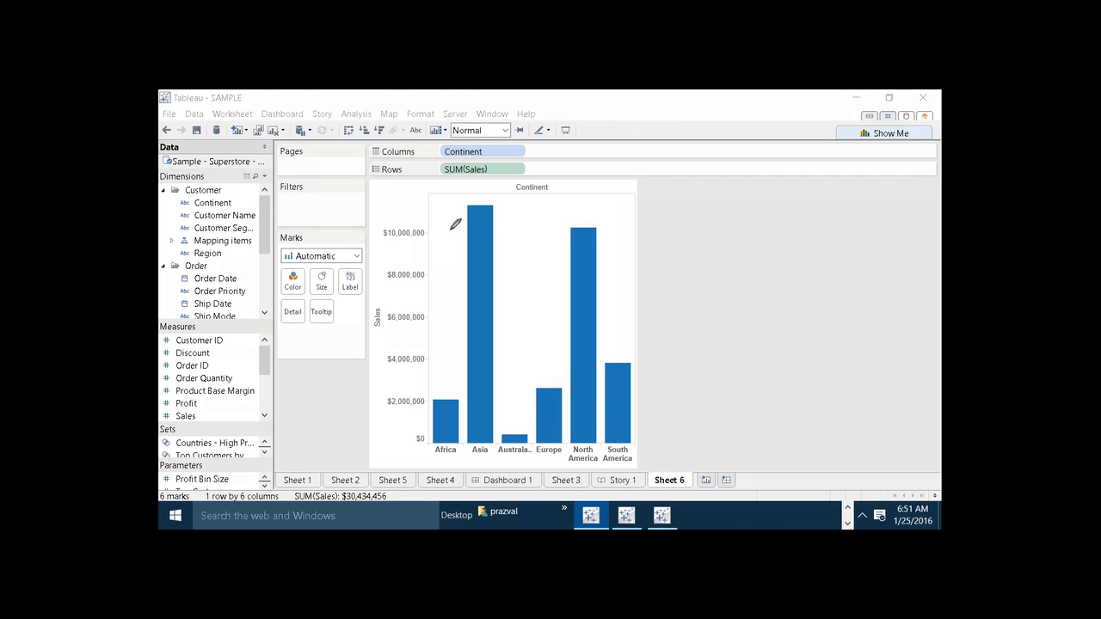
mouse_move(174, 406)
mouse_down()
mouse_move(168, 431)
mouse_move(239, 415)
mouse_move(225, 171)
mouse_move(165, 233)
mouse_move(165, 414)
mouse_up()
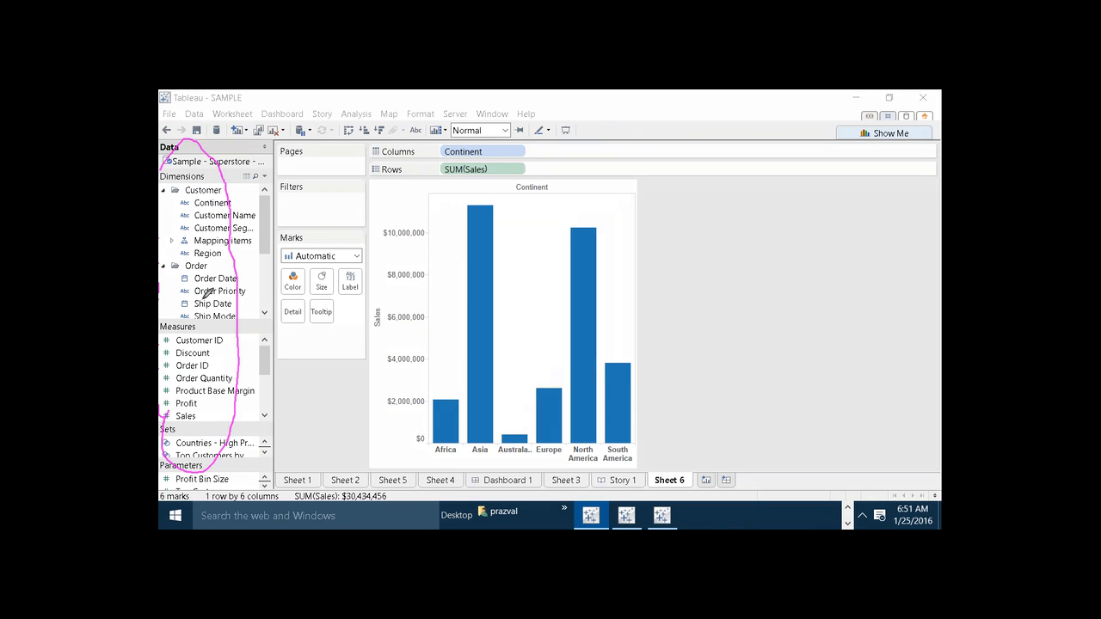
drag(196, 272, 196, 286)
mouse_move(279, 205)
mouse_down()
mouse_move(438, 177)
mouse_move(299, 130)
mouse_move(292, 206)
mouse_move(341, 180)
mouse_up()
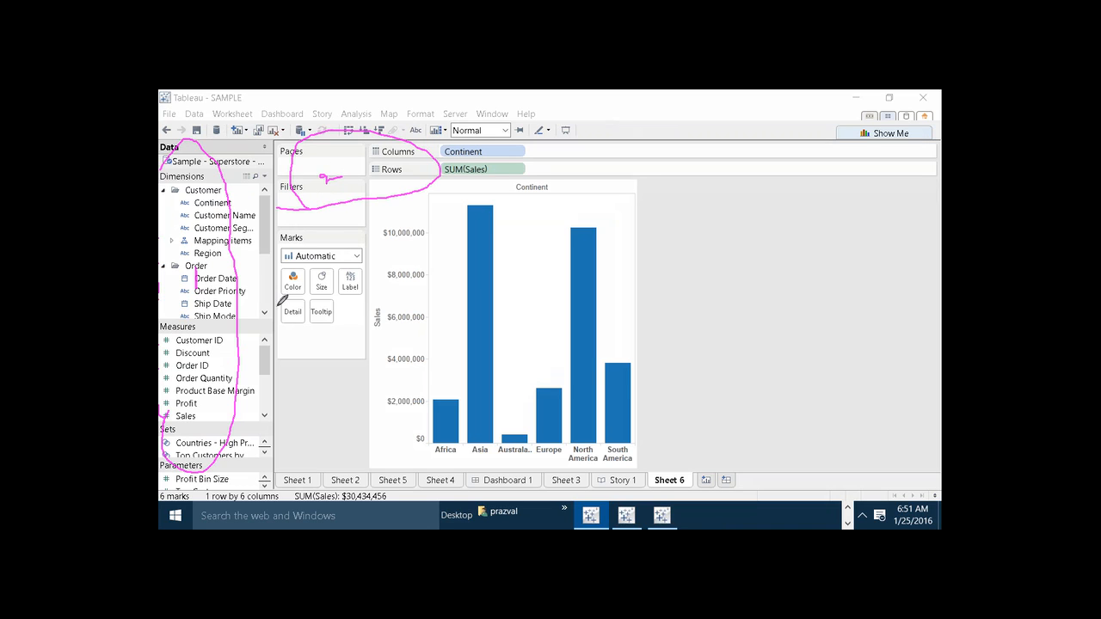
mouse_move(282, 300)
mouse_down()
mouse_move(369, 255)
mouse_move(281, 263)
mouse_move(290, 304)
mouse_move(322, 291)
mouse_up()
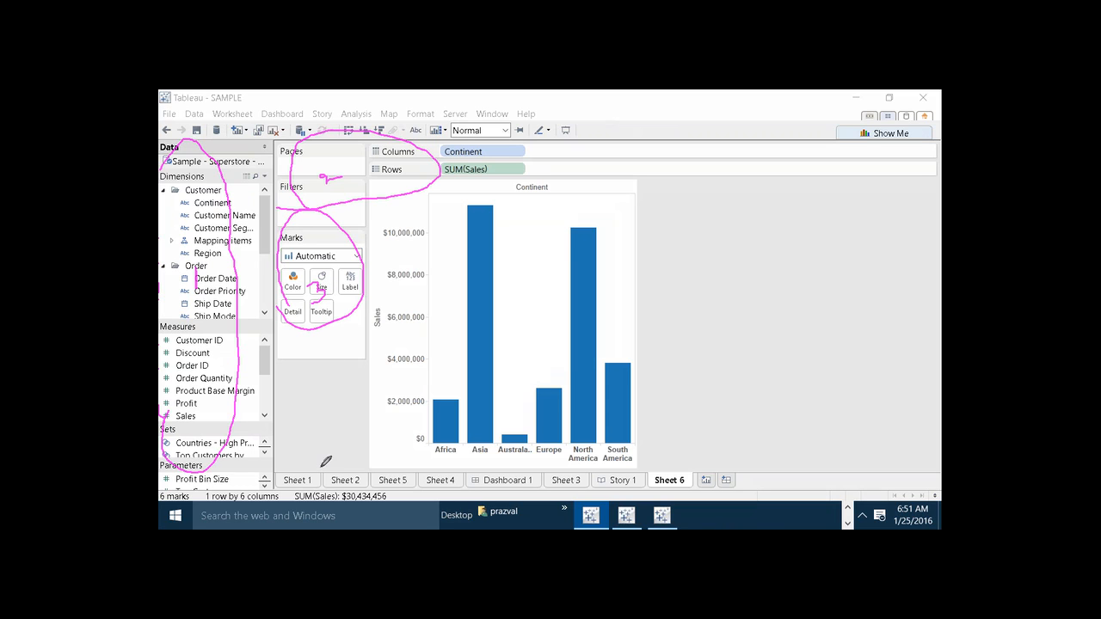
mouse_move(295, 467)
mouse_down()
mouse_move(319, 478)
mouse_move(560, 483)
mouse_move(331, 470)
mouse_move(322, 490)
mouse_up()
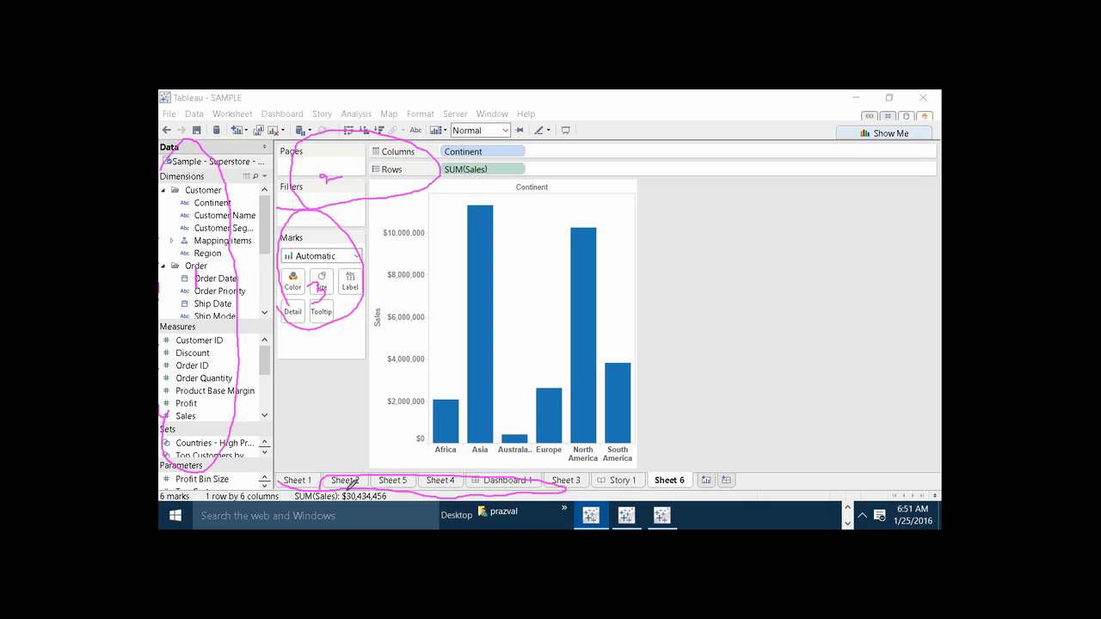
drag(447, 489, 422, 489)
Annotate the toolbar as 5, Show Me 6, the status bar 7, the view 8, the menu bar 9 and the workspace-switching controls 10
mouse_move(163, 134)
mouse_down()
mouse_move(323, 121)
mouse_move(434, 129)
mouse_move(401, 114)
mouse_move(215, 118)
mouse_move(191, 122)
mouse_move(192, 132)
mouse_up()
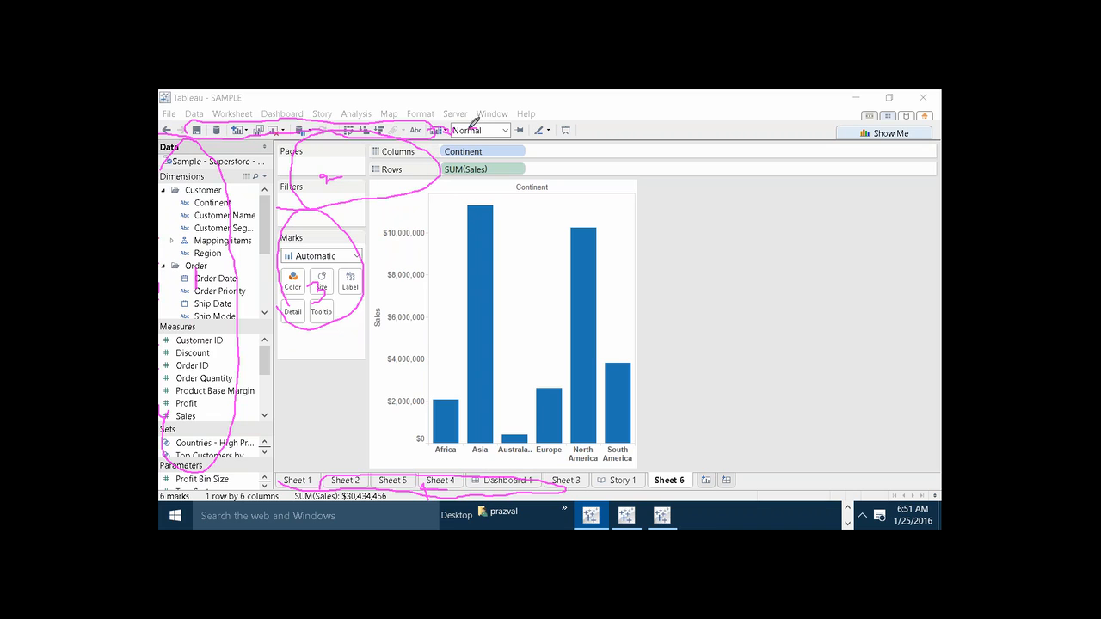
drag(468, 131, 467, 143)
mouse_move(870, 143)
mouse_down()
mouse_move(901, 131)
mouse_move(876, 125)
mouse_up()
mouse_move(525, 269)
mouse_down()
mouse_move(526, 286)
mouse_move(520, 265)
mouse_up()
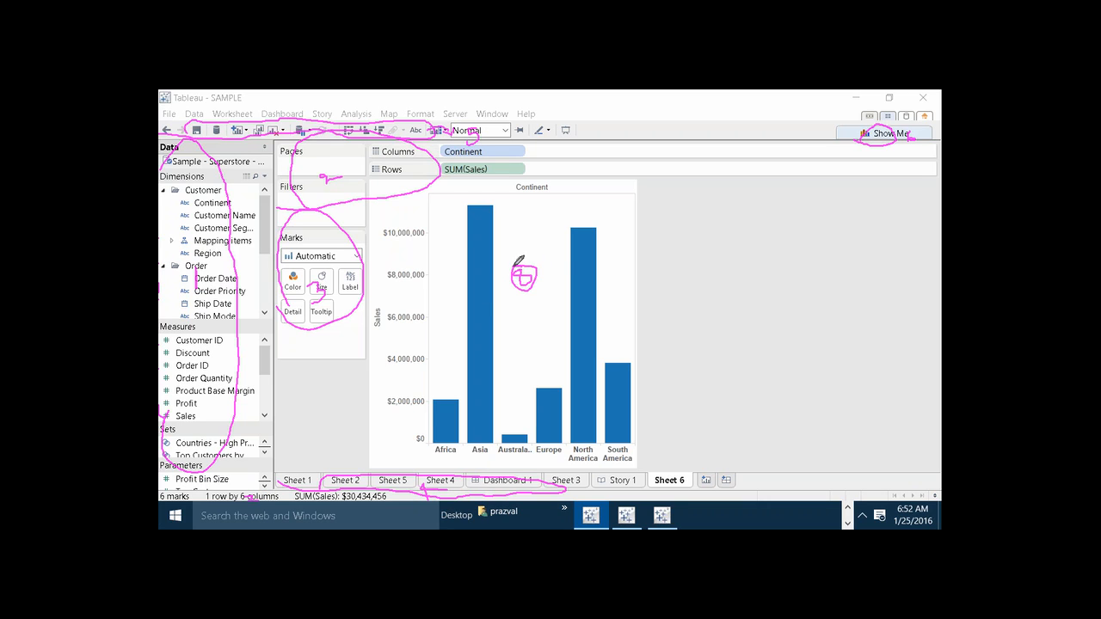
mouse_move(252, 107)
mouse_down()
mouse_move(309, 119)
mouse_move(312, 106)
mouse_move(261, 106)
mouse_up()
drag(314, 98, 317, 112)
mouse_move(858, 110)
mouse_down()
mouse_move(858, 121)
mouse_move(886, 123)
mouse_move(934, 112)
mouse_move(838, 116)
mouse_move(849, 107)
mouse_up()
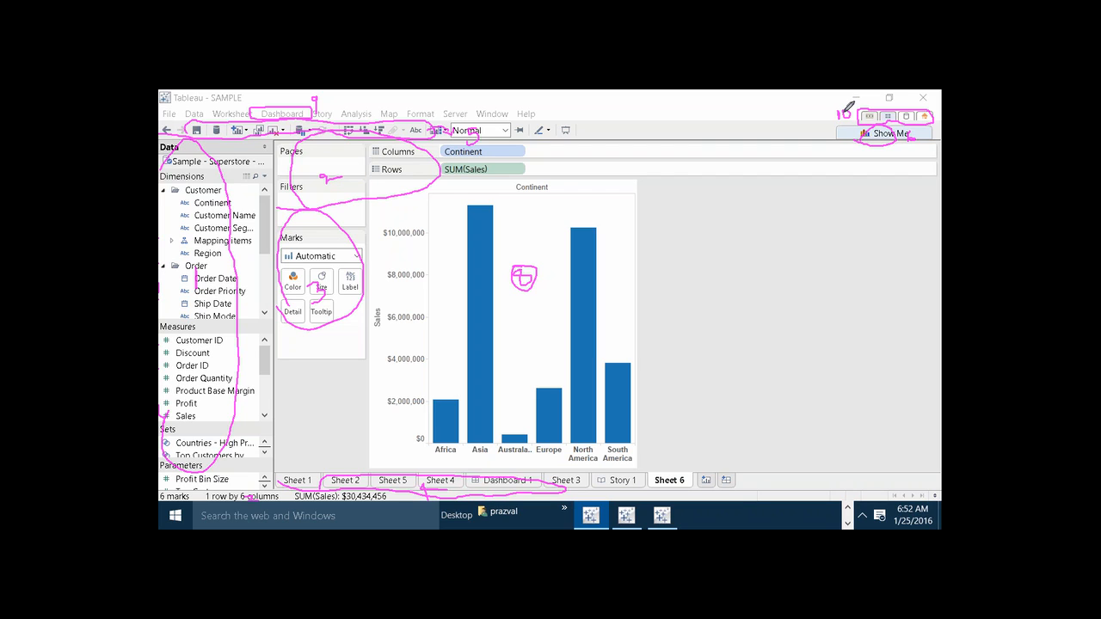
drag(844, 113, 846, 112)
Visit the start page twice and the data connection page once, returning to the Sheet 6 worksheet each time
click(924, 119)
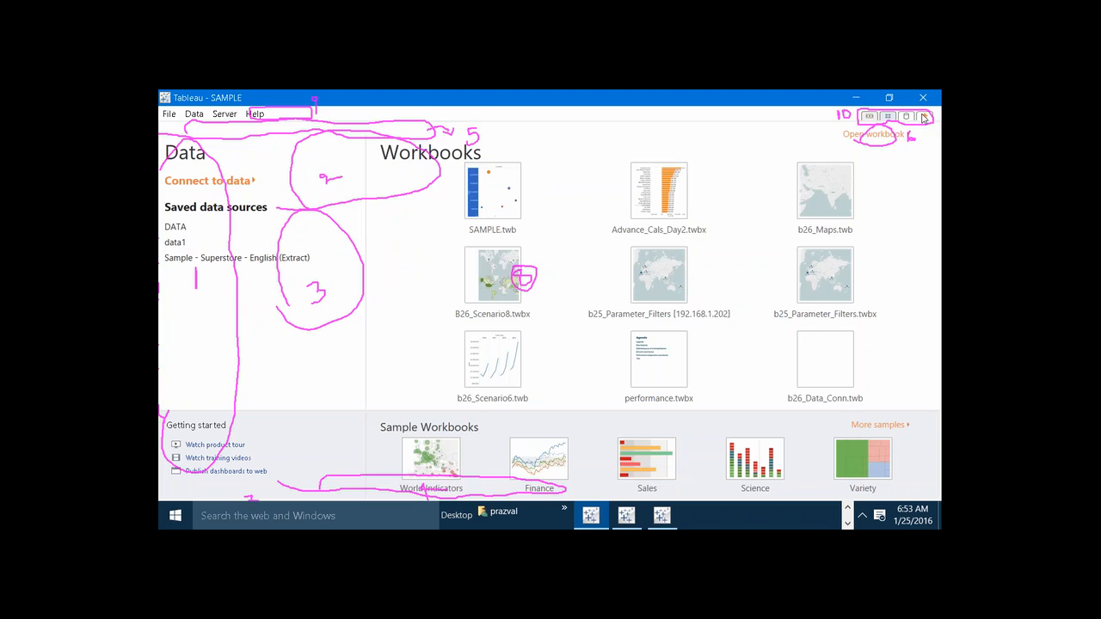
click(869, 119)
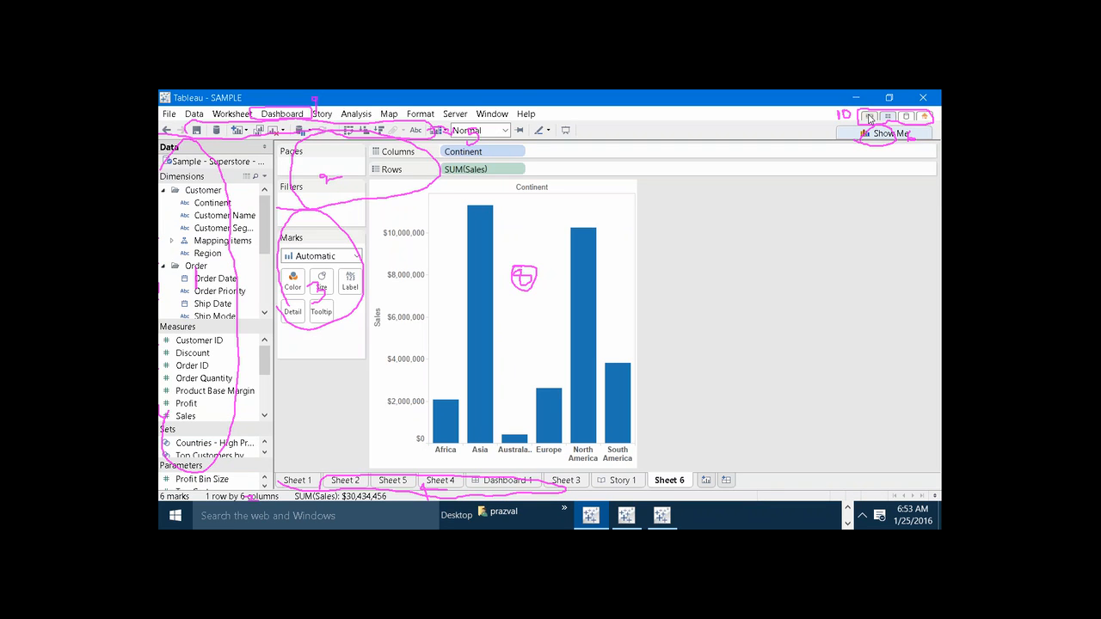
click(923, 118)
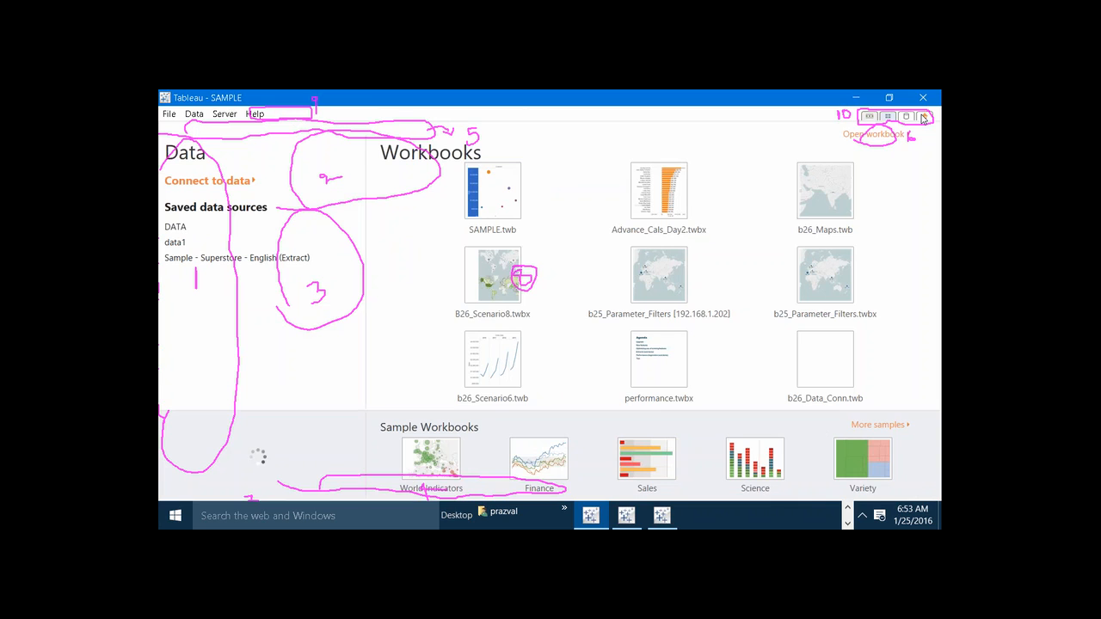
click(871, 118)
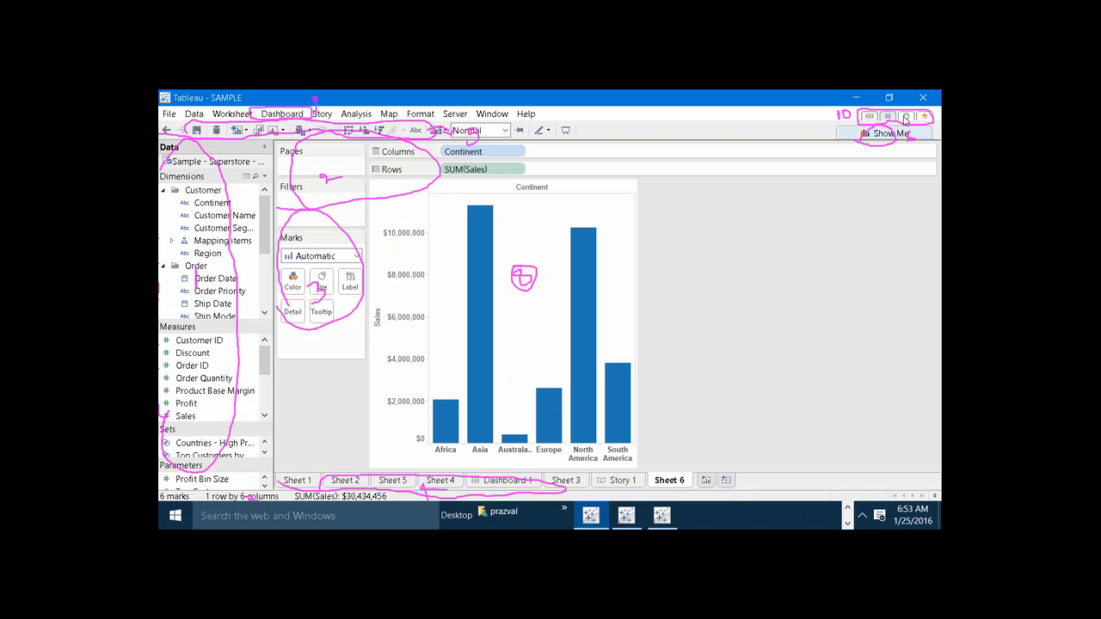
click(906, 121)
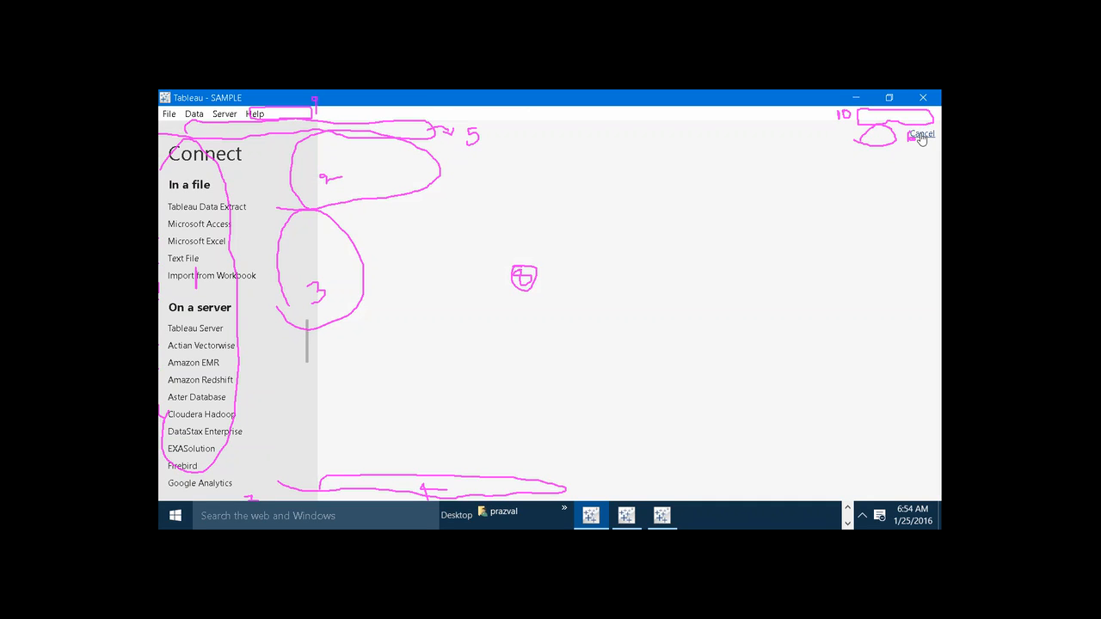
click(920, 136)
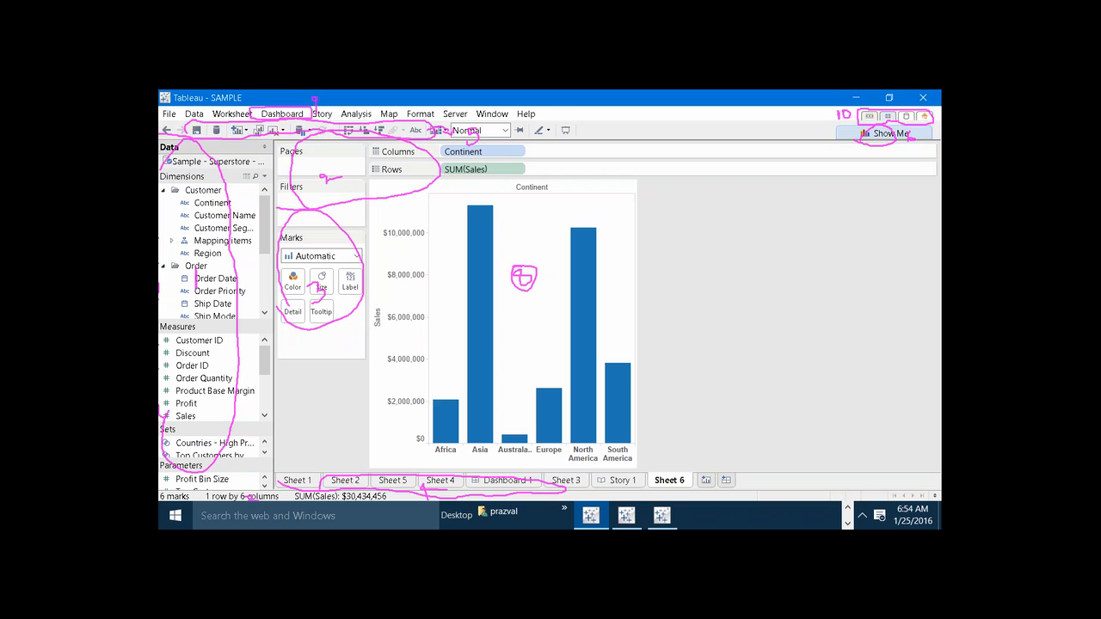
Display all sheets as thumbnails in the sheet sorter and open Sheet 4 from there
click(889, 120)
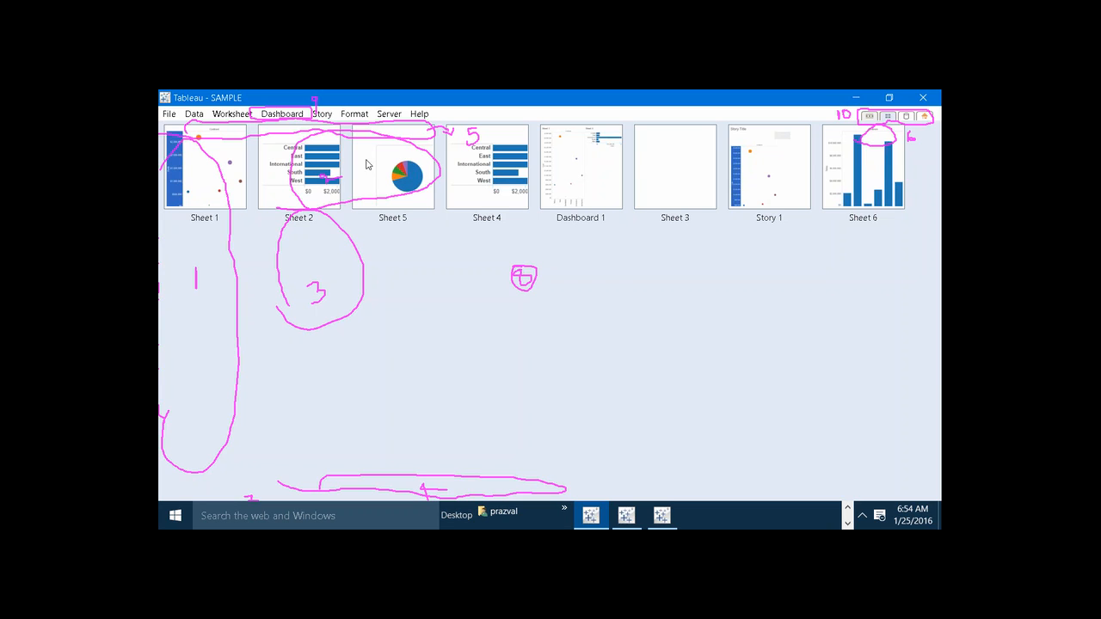
click(507, 191)
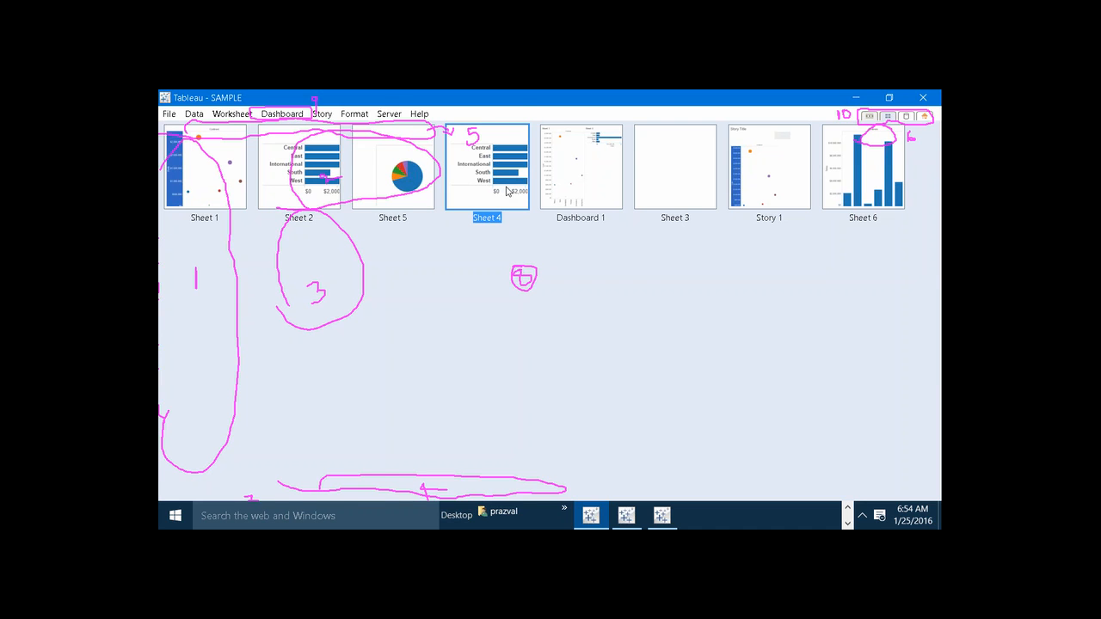
double_click(508, 191)
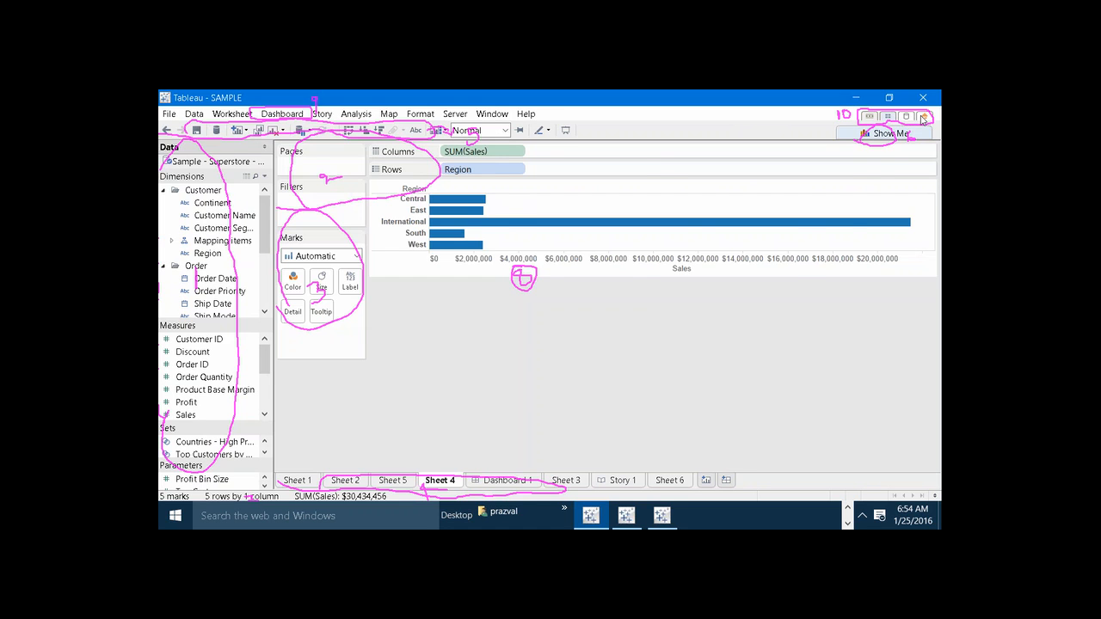
Revisit the data connection page and the sheet sorter, and return to the Sheet 4 worksheet
click(923, 118)
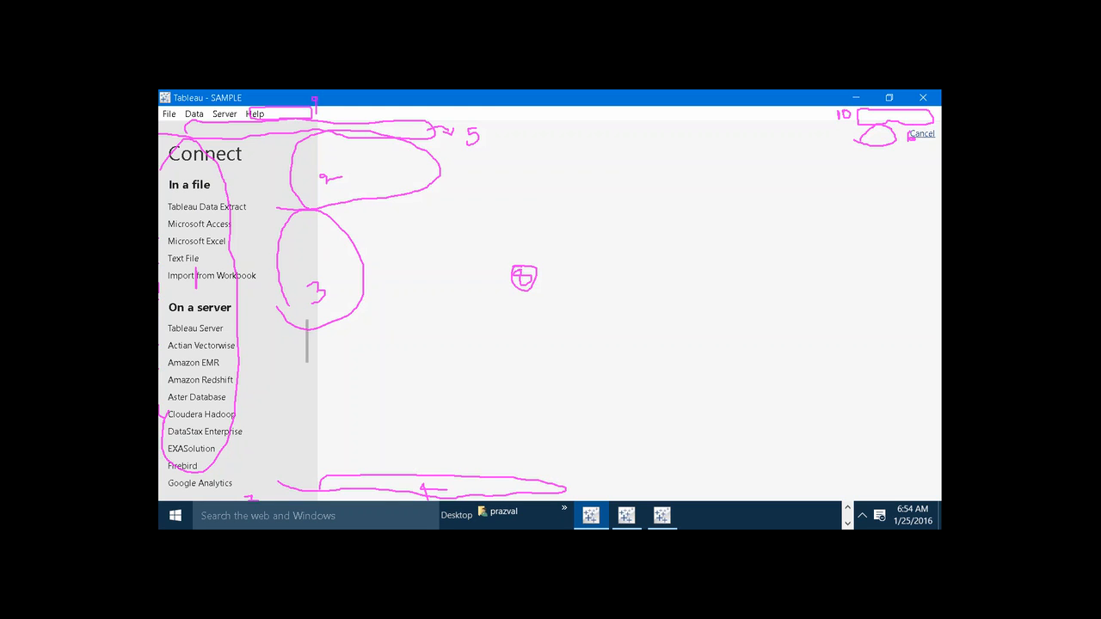
click(919, 135)
click(889, 119)
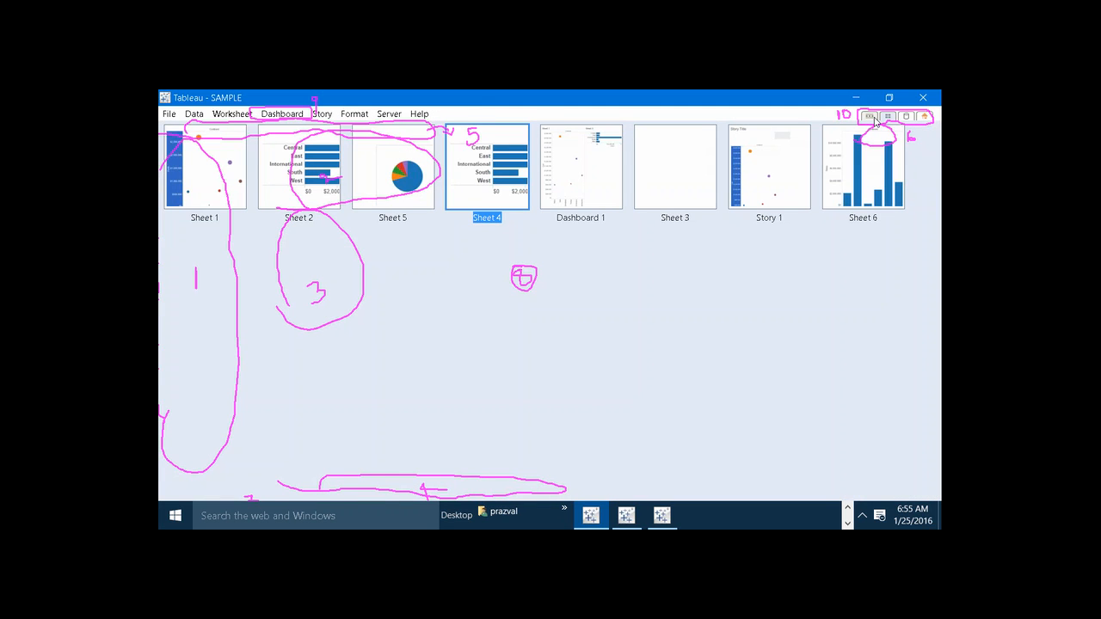
click(874, 119)
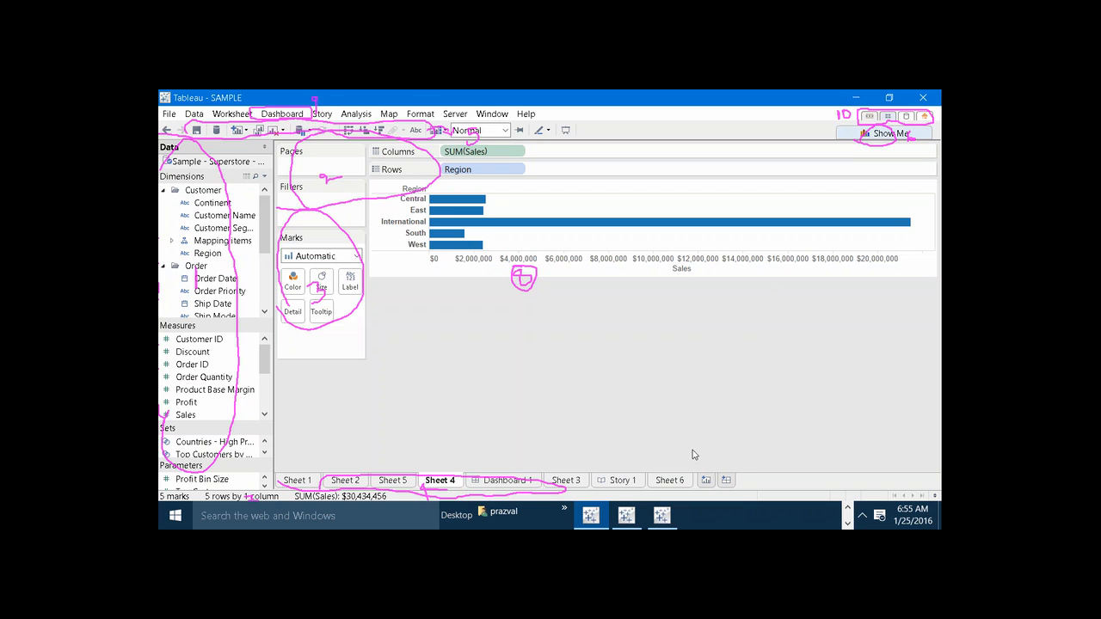
Switch to the other open Tableau workbook, Book1
mouse_move(673, 514)
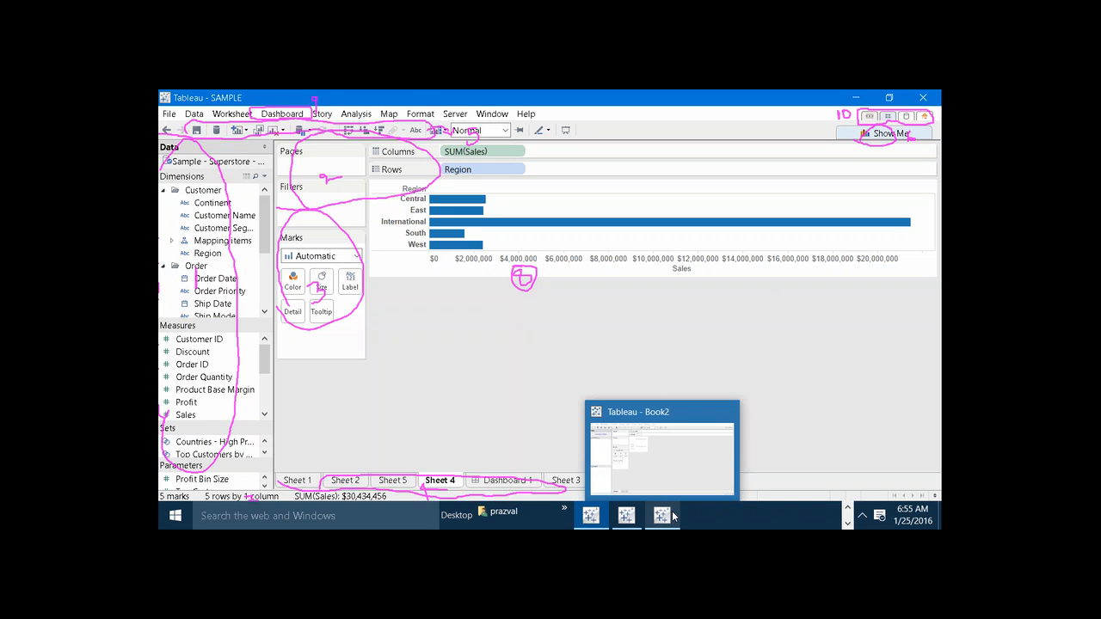
click(628, 515)
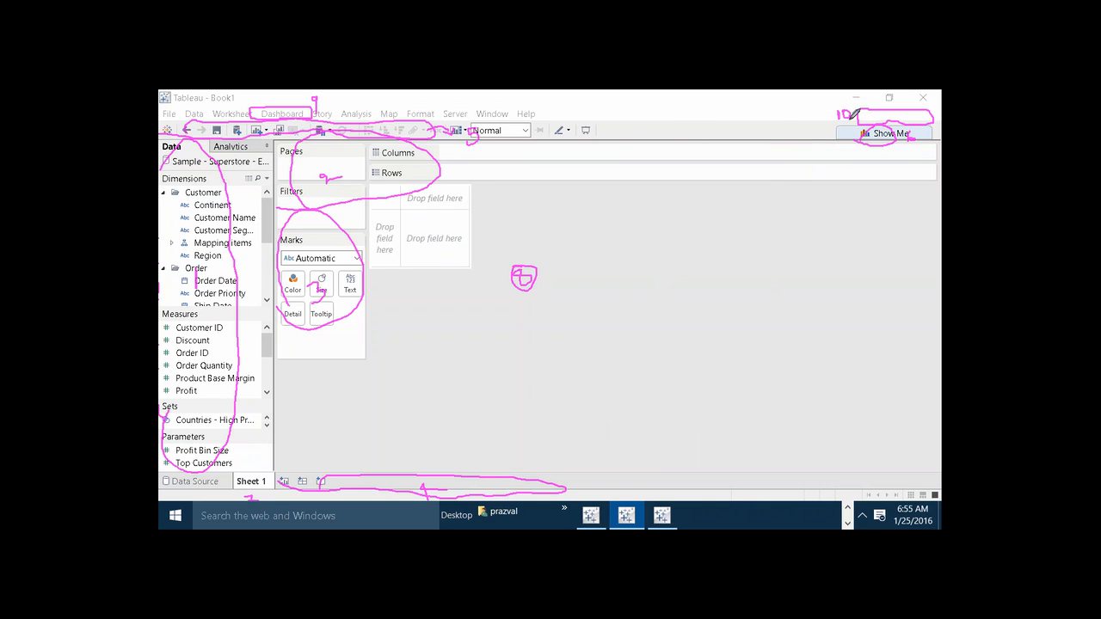
Clear the on-screen annotations and visit the start page from Book1, returning to the Sheet 1 worksheet each time
mouse_move(853, 113)
mouse_down()
mouse_move(840, 105)
mouse_move(867, 102)
mouse_move(851, 118)
mouse_move(842, 98)
mouse_move(832, 118)
mouse_move(849, 108)
mouse_move(832, 106)
mouse_up()
key(Escape)
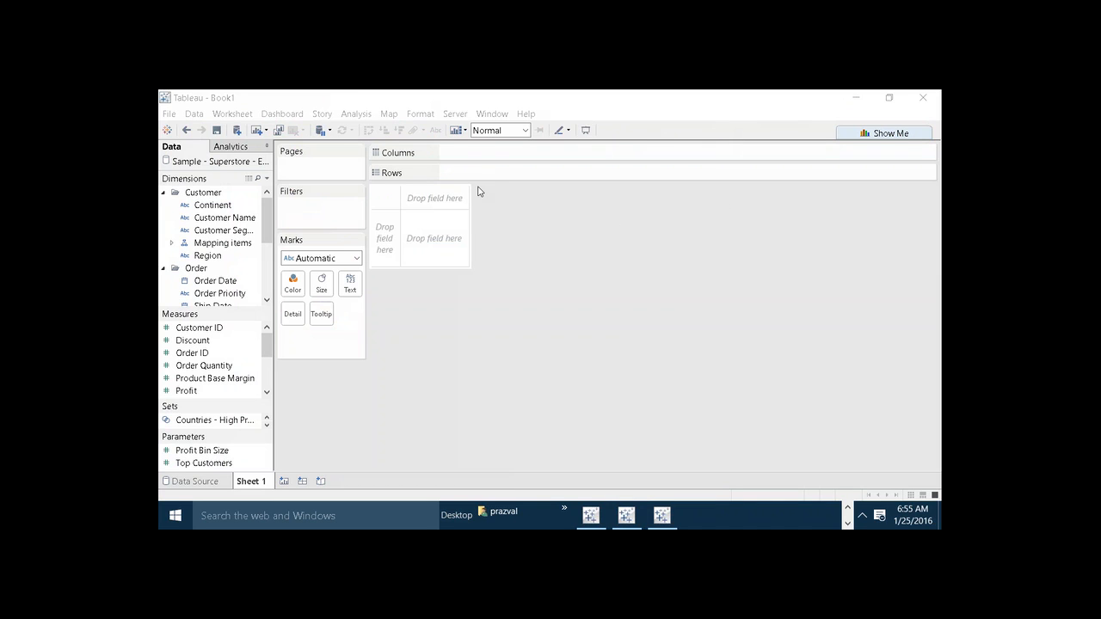
click(167, 130)
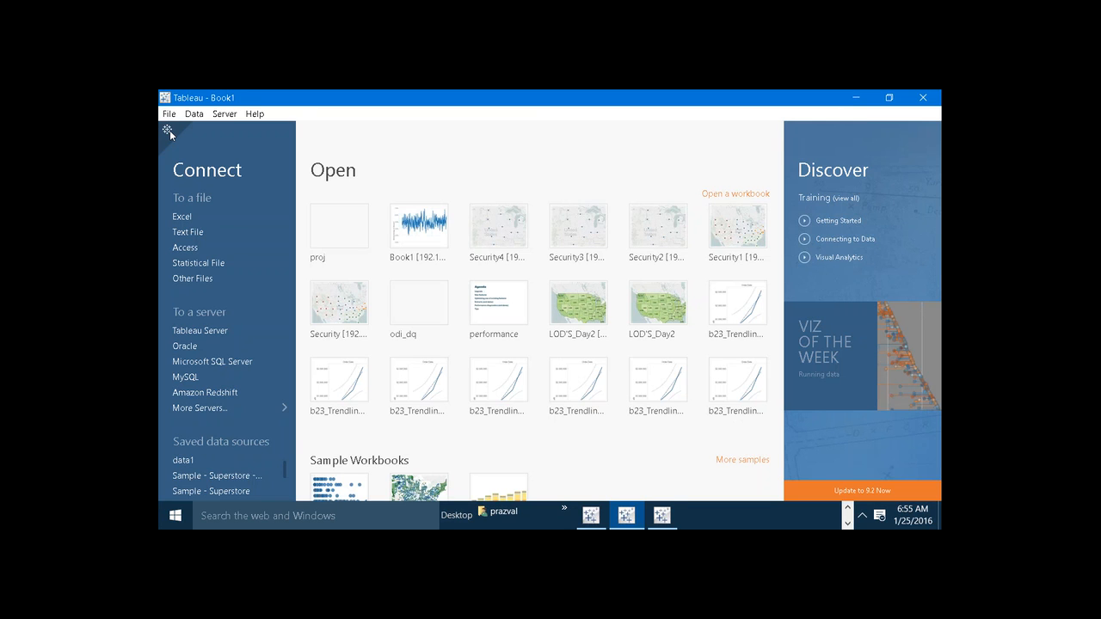
click(168, 129)
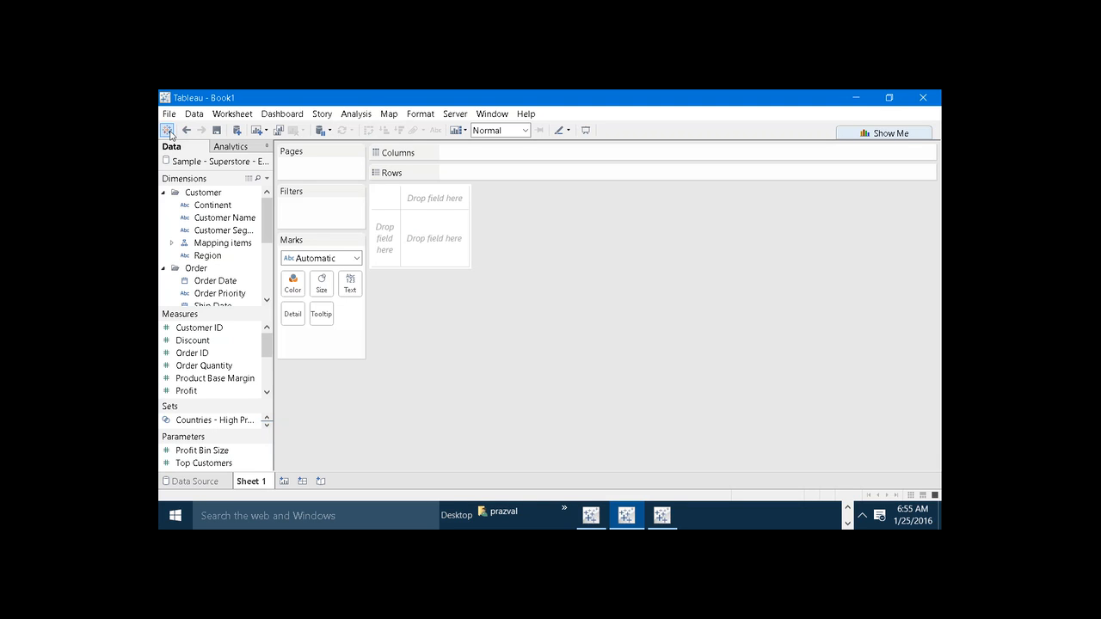
click(168, 130)
click(169, 130)
click(168, 130)
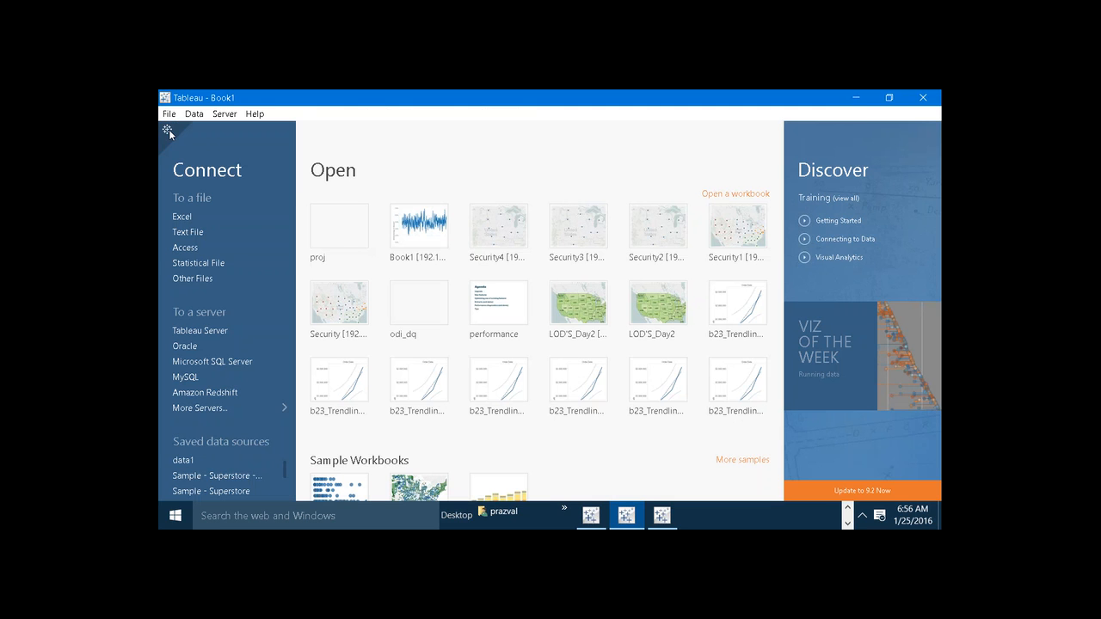
click(169, 130)
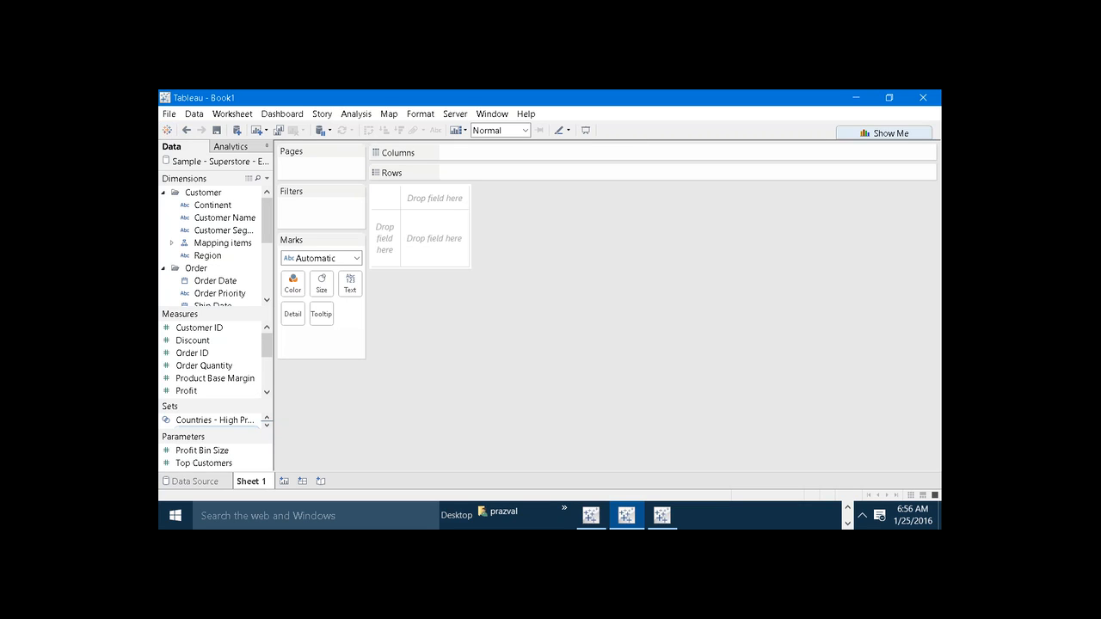
Compare Book1's data source page with the SAMPLE workbook's sheet sorter, and return to Sheet 1 in Book1
click(206, 478)
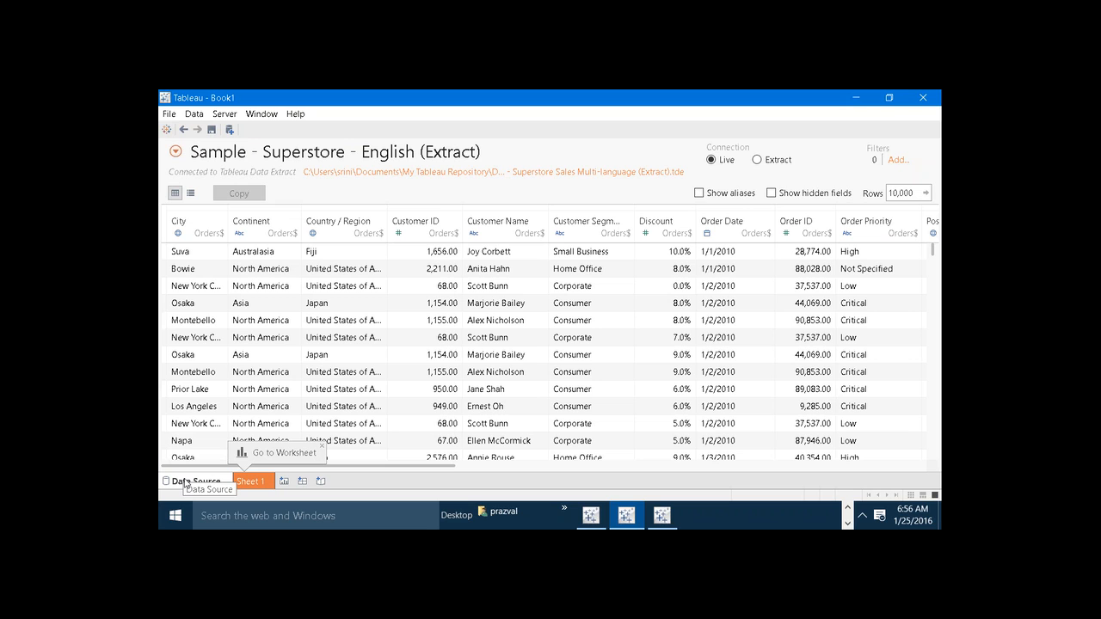
click(590, 516)
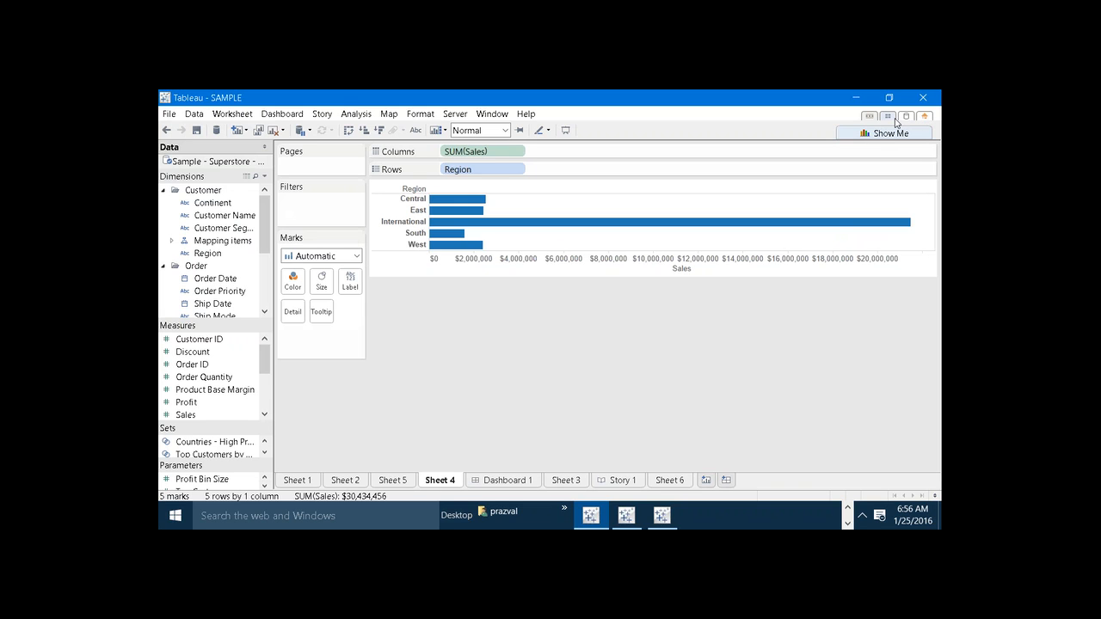
click(888, 117)
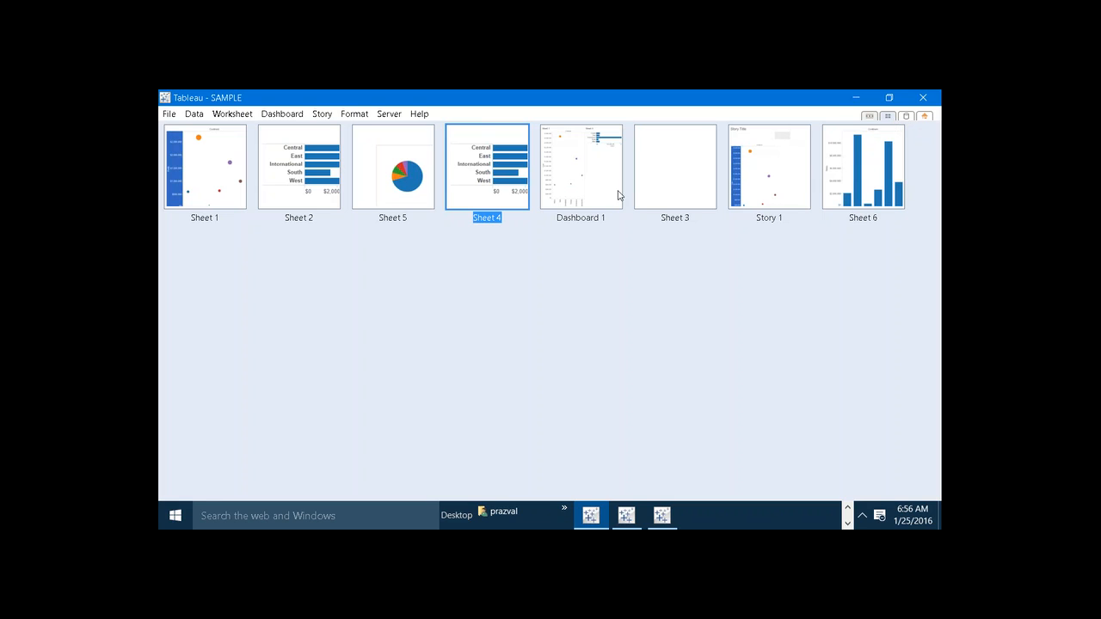
click(626, 516)
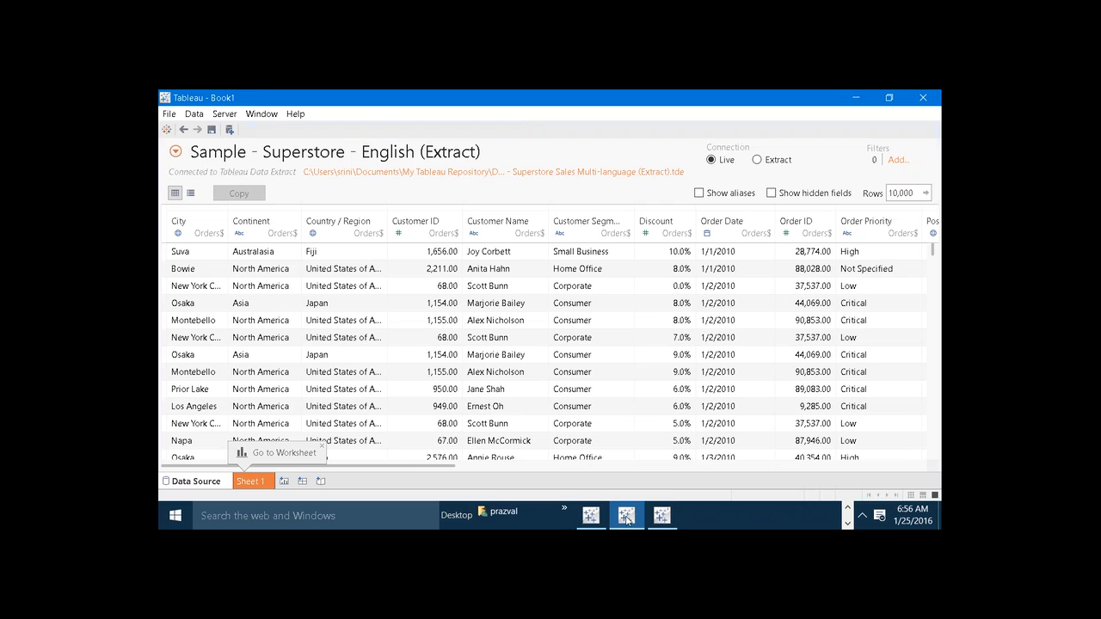
click(264, 486)
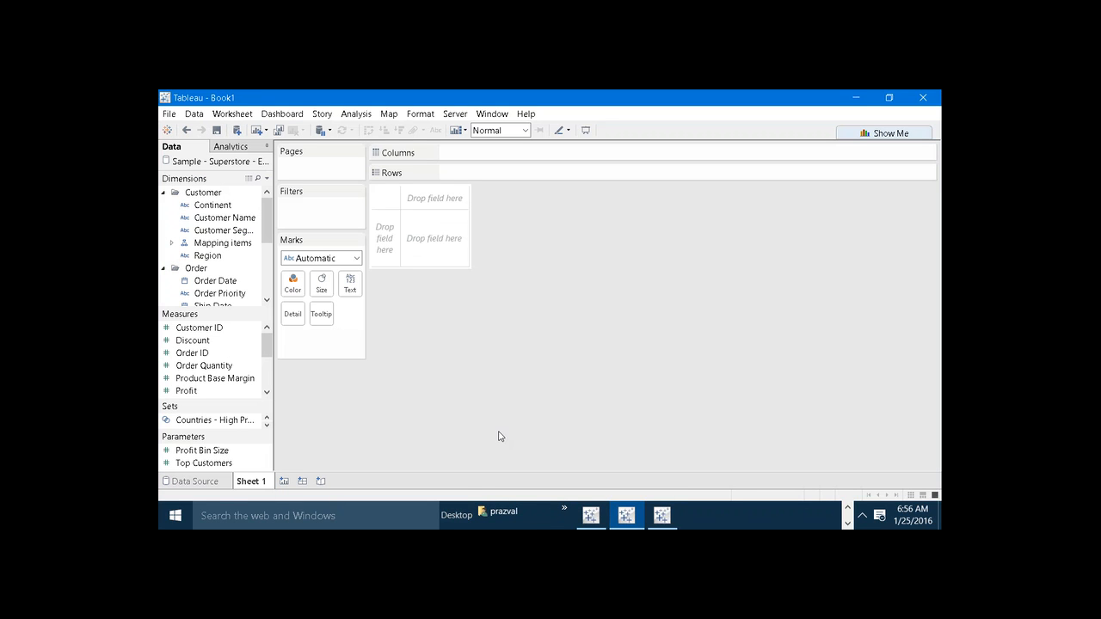
Add a new worksheet to Book1 and build a bar chart with Customer Segment on Rows and Profit on Columns
click(285, 481)
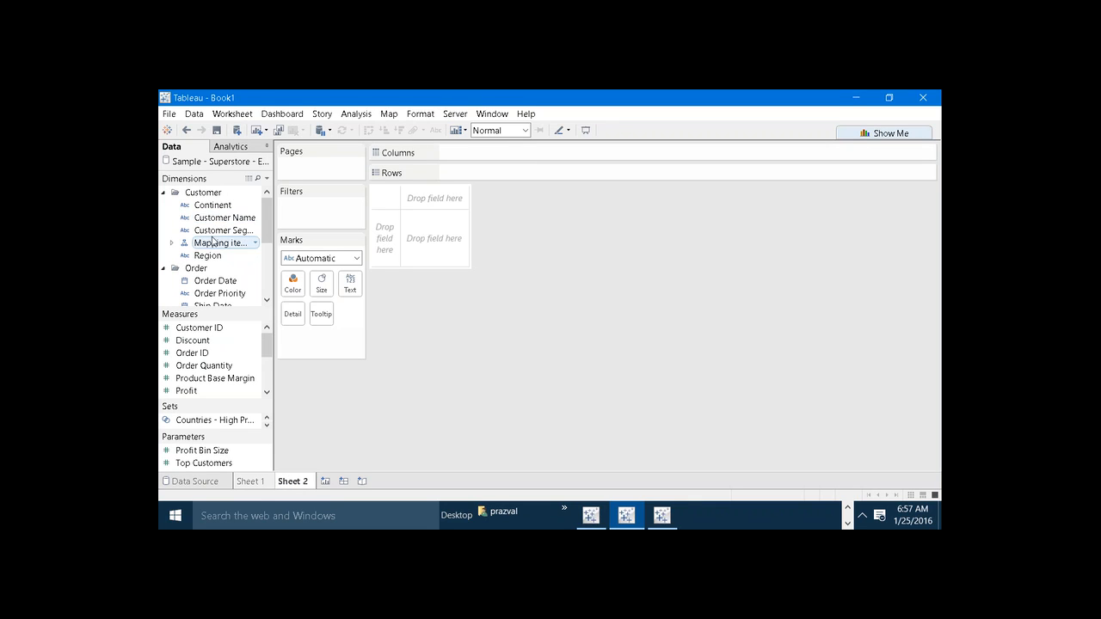
drag(215, 230, 500, 171)
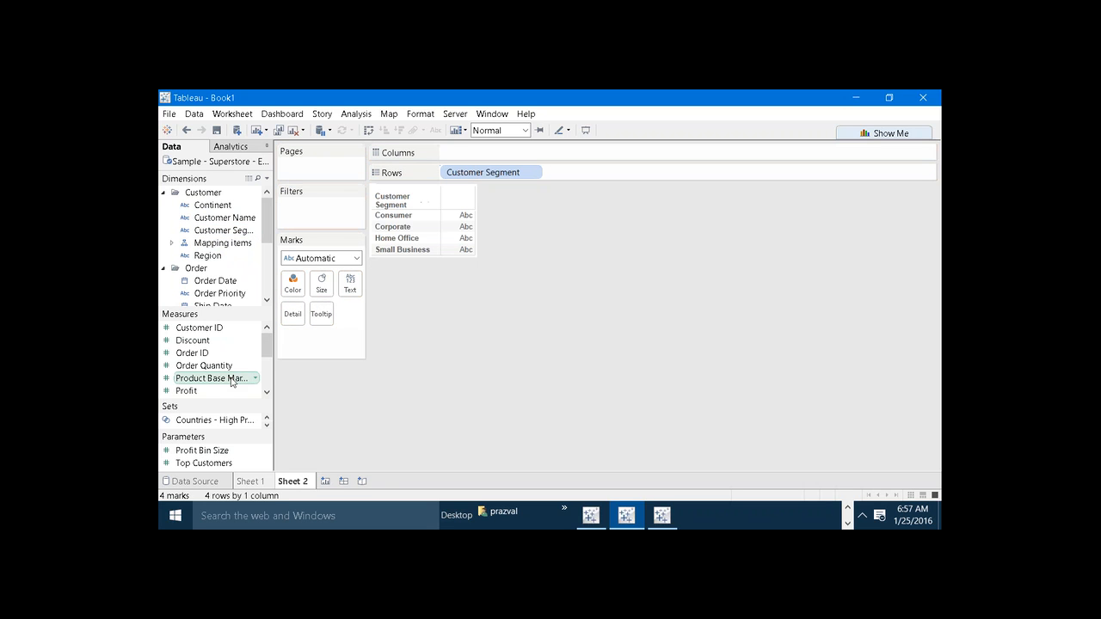
drag(222, 391, 526, 152)
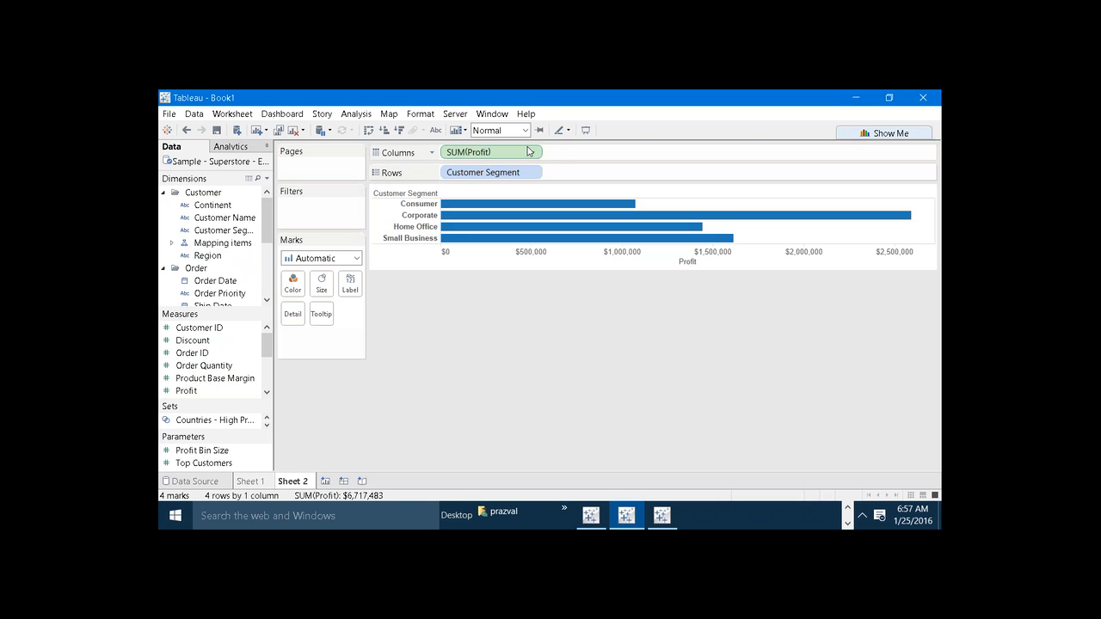
Switch the Book1 sheets to the filmstrip view, back to tabs, and to the sheet sorter view
click(923, 496)
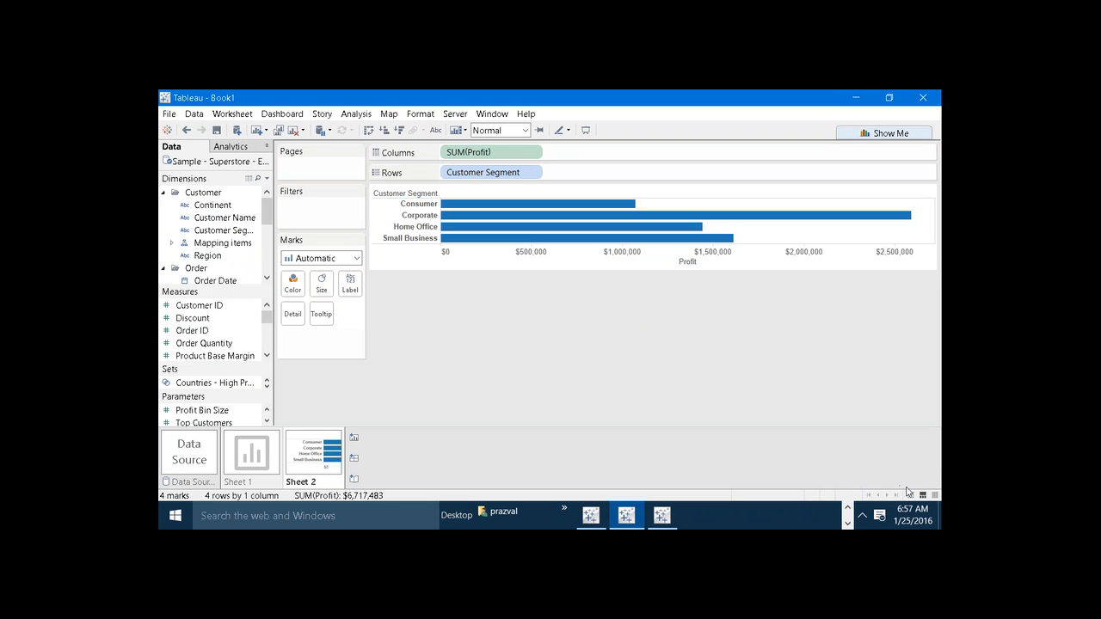
click(934, 496)
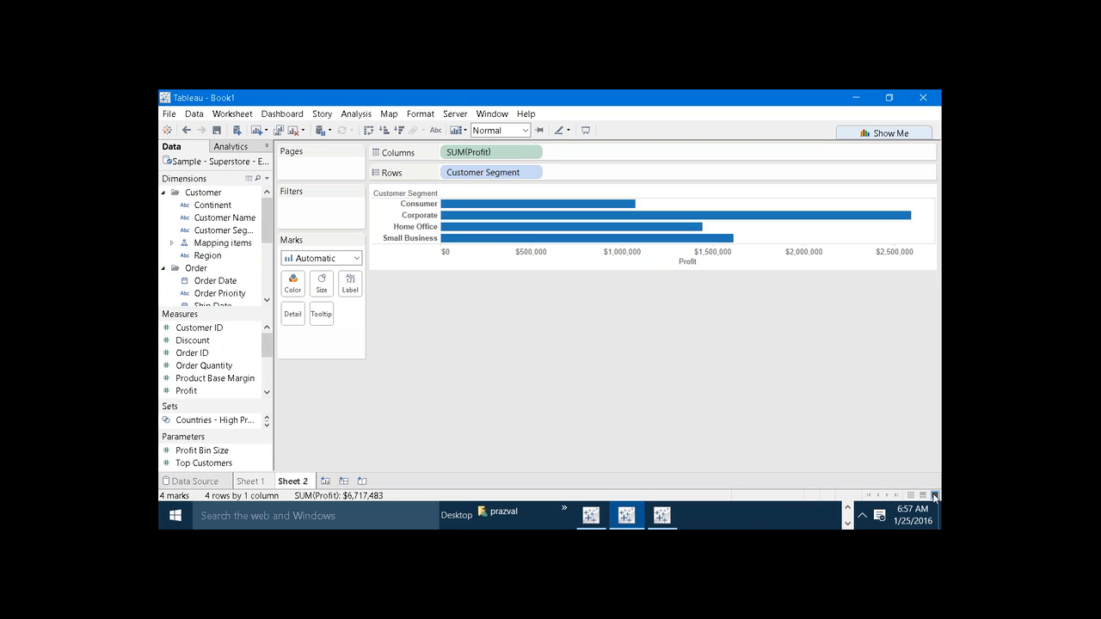
click(910, 496)
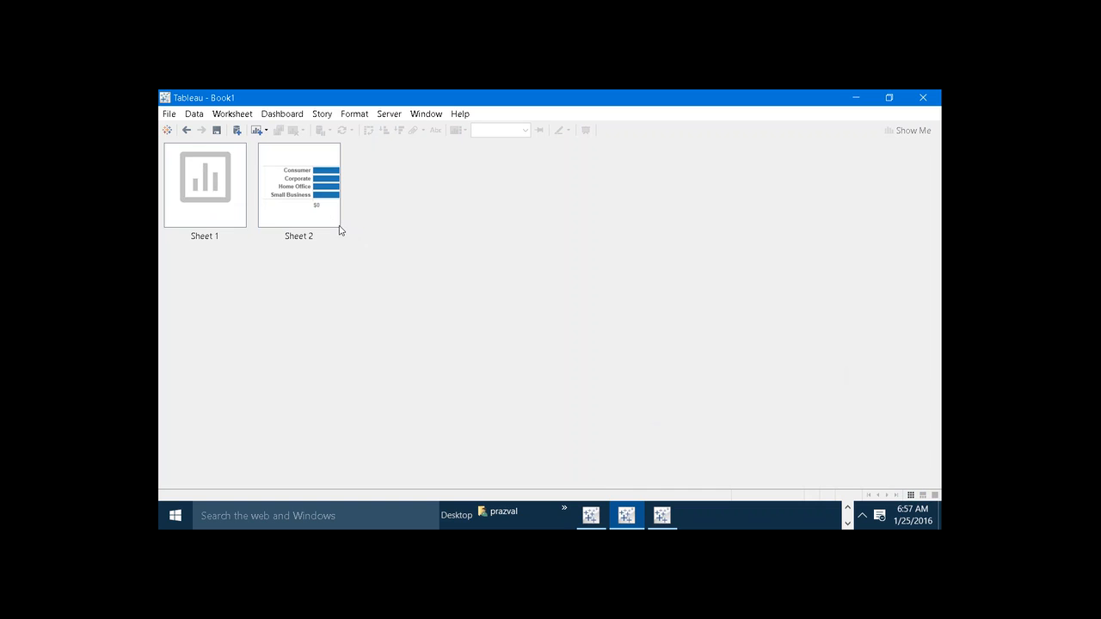
Return the SAMPLE workbook to its Sheet 4 worksheet, and open Sheet 2 from Book1's sheet sorter
click(594, 515)
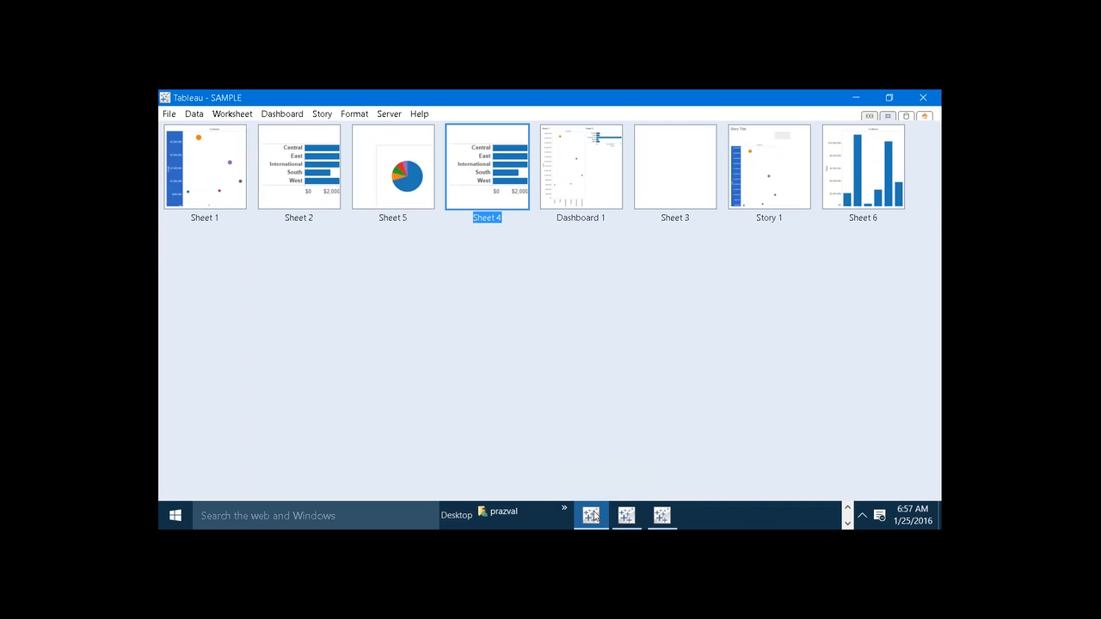
click(876, 117)
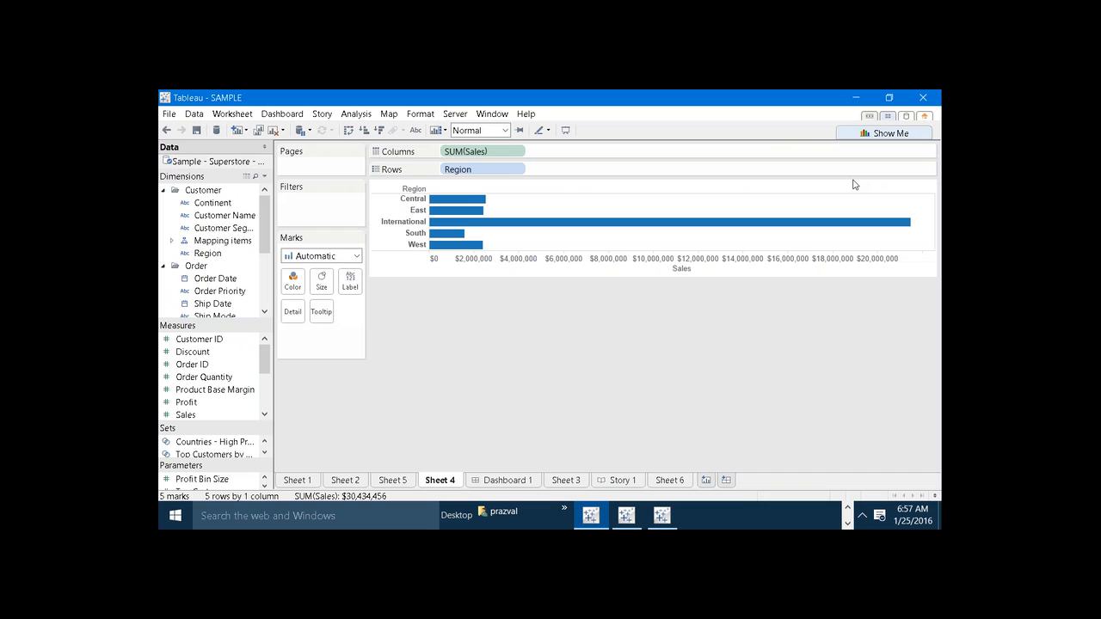
click(634, 522)
click(280, 197)
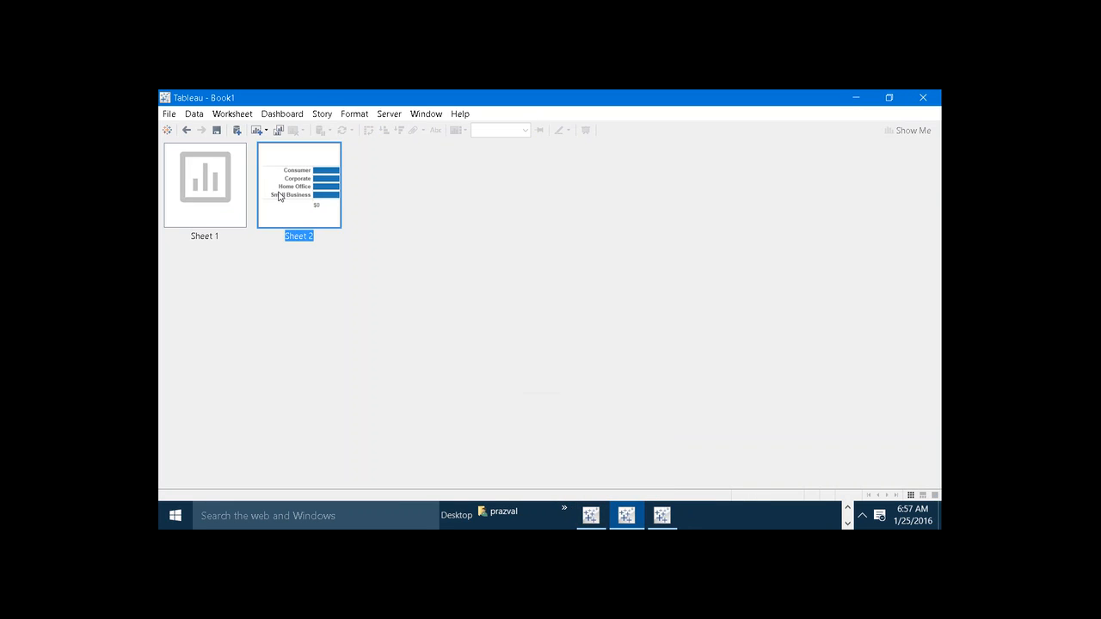
double_click(279, 197)
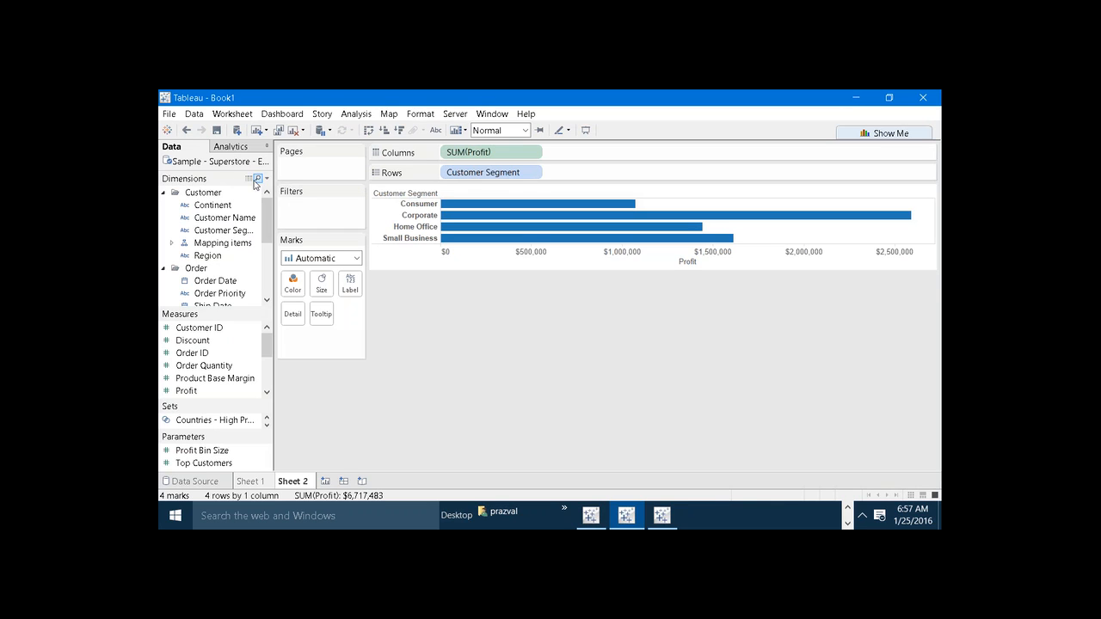
View the Analytics pane's summarize, model and custom options, and return to the Data pane
click(235, 151)
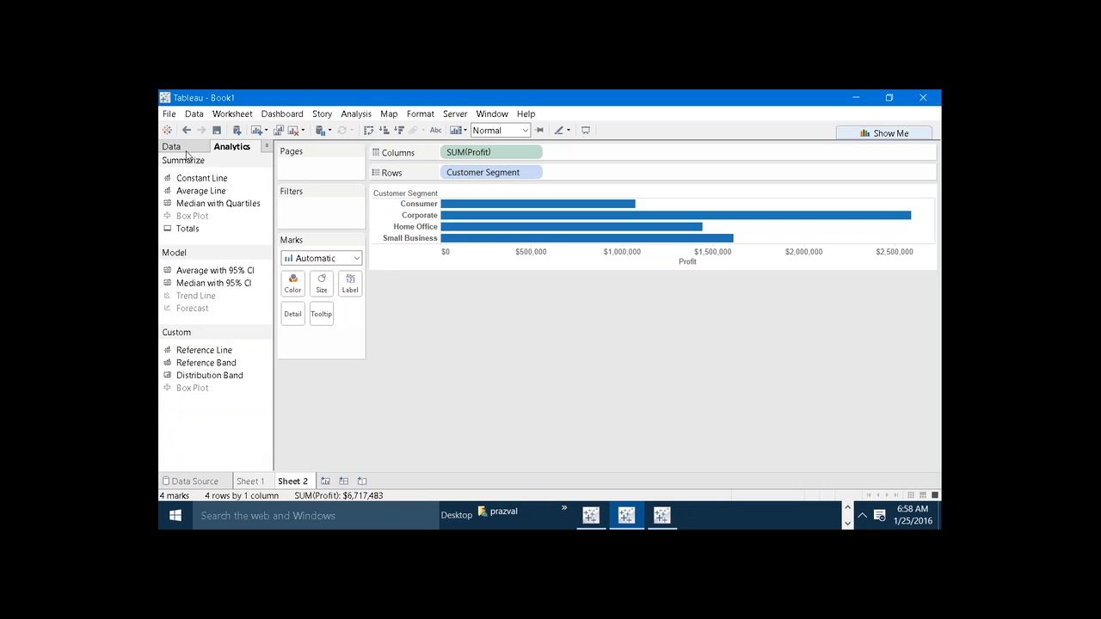
click(174, 147)
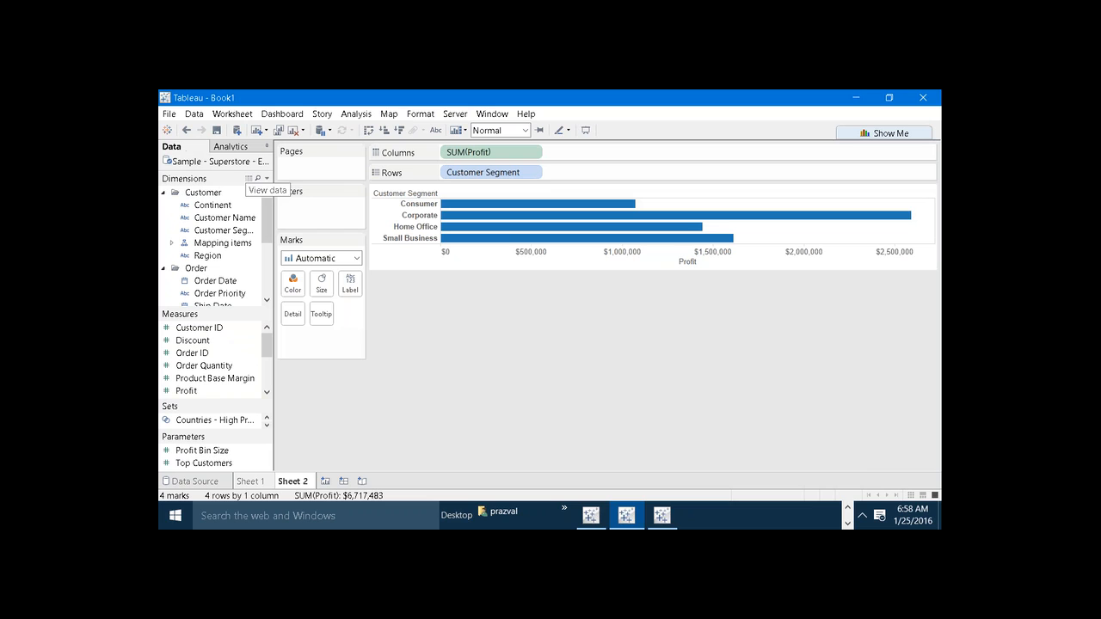
Switch to the untitled Notepad document containing the list of workspace components
click(847, 508)
mouse_move(832, 515)
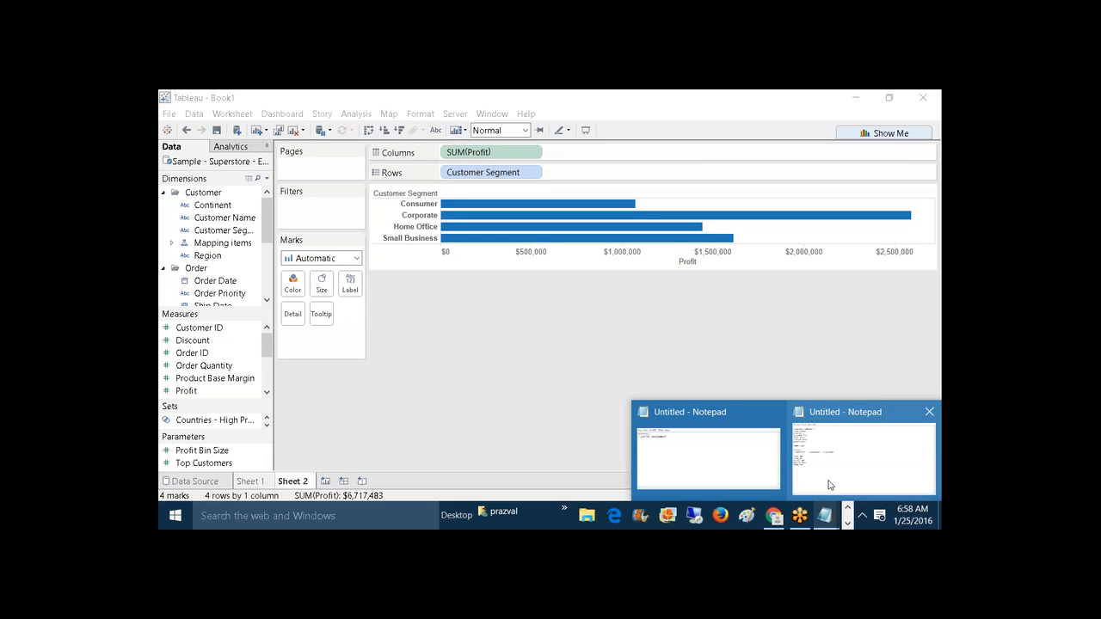
click(864, 456)
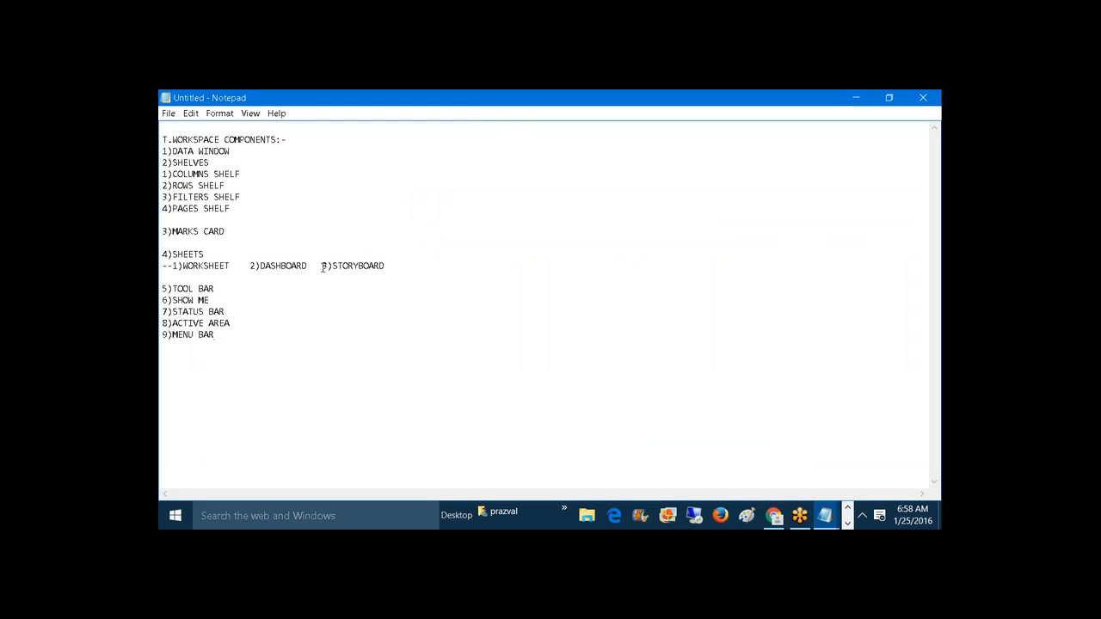